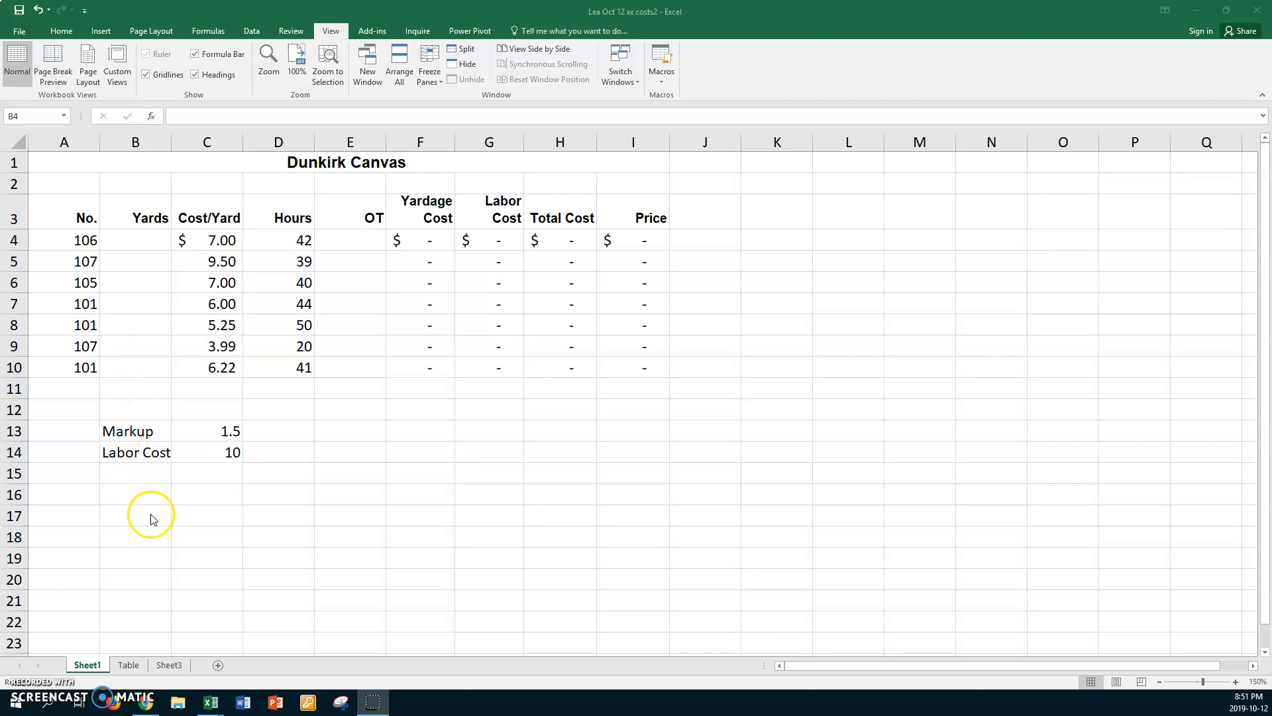
# Name the lookup range A2:B8 on the Table sheet Yardage.
pyautogui.click(128, 665)
pyautogui.click(127, 665)
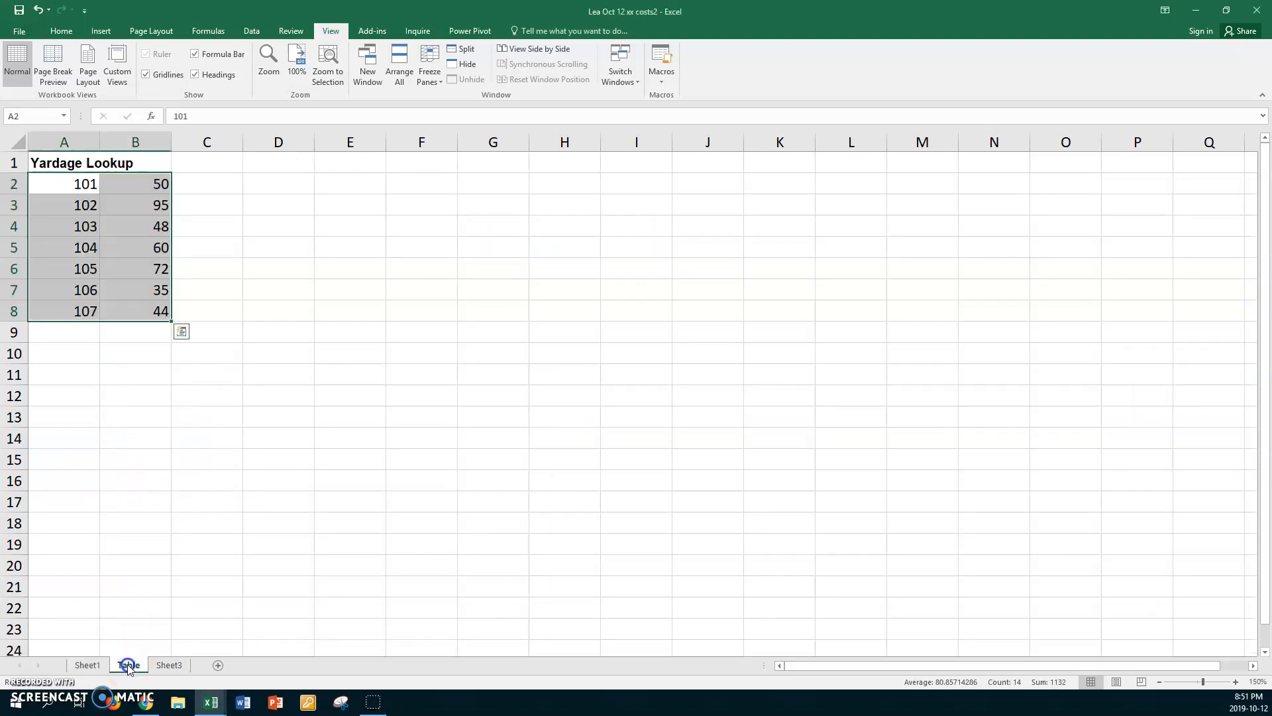
pyautogui.click(67, 189)
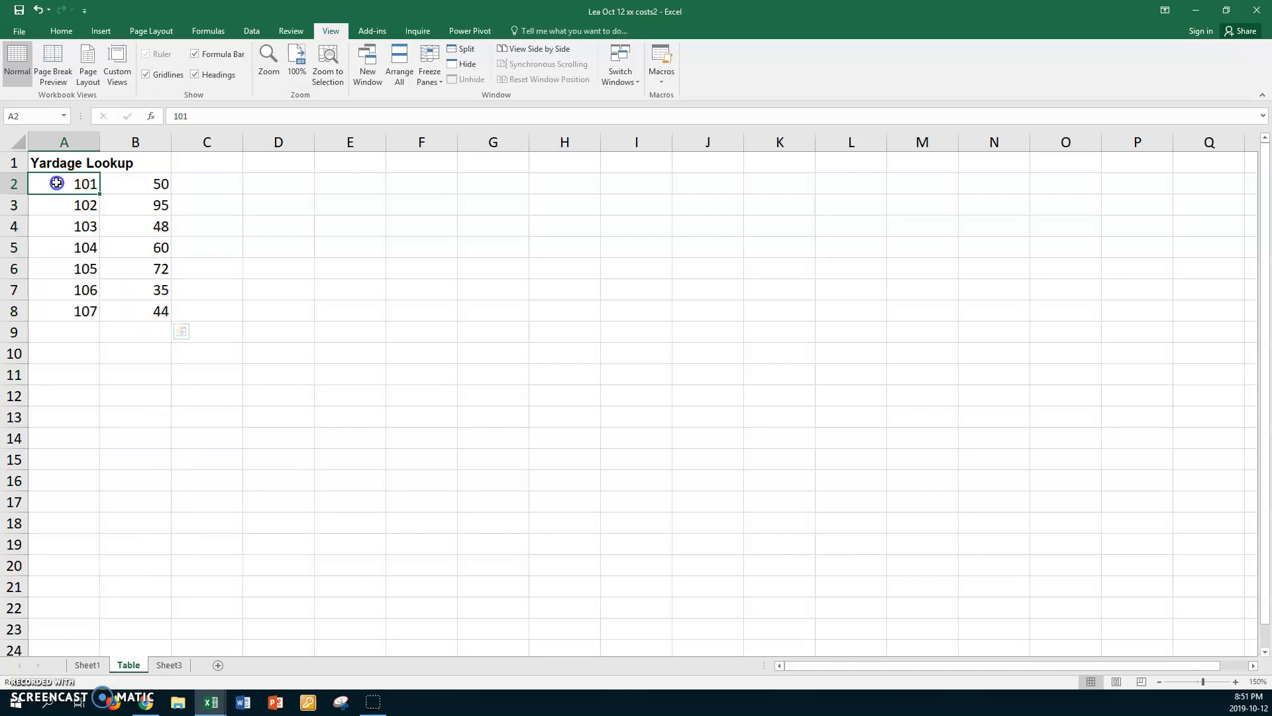
pyautogui.click(68, 183)
pyautogui.keyDown('shift'); pyautogui.click(128, 310); pyautogui.keyUp('shift')
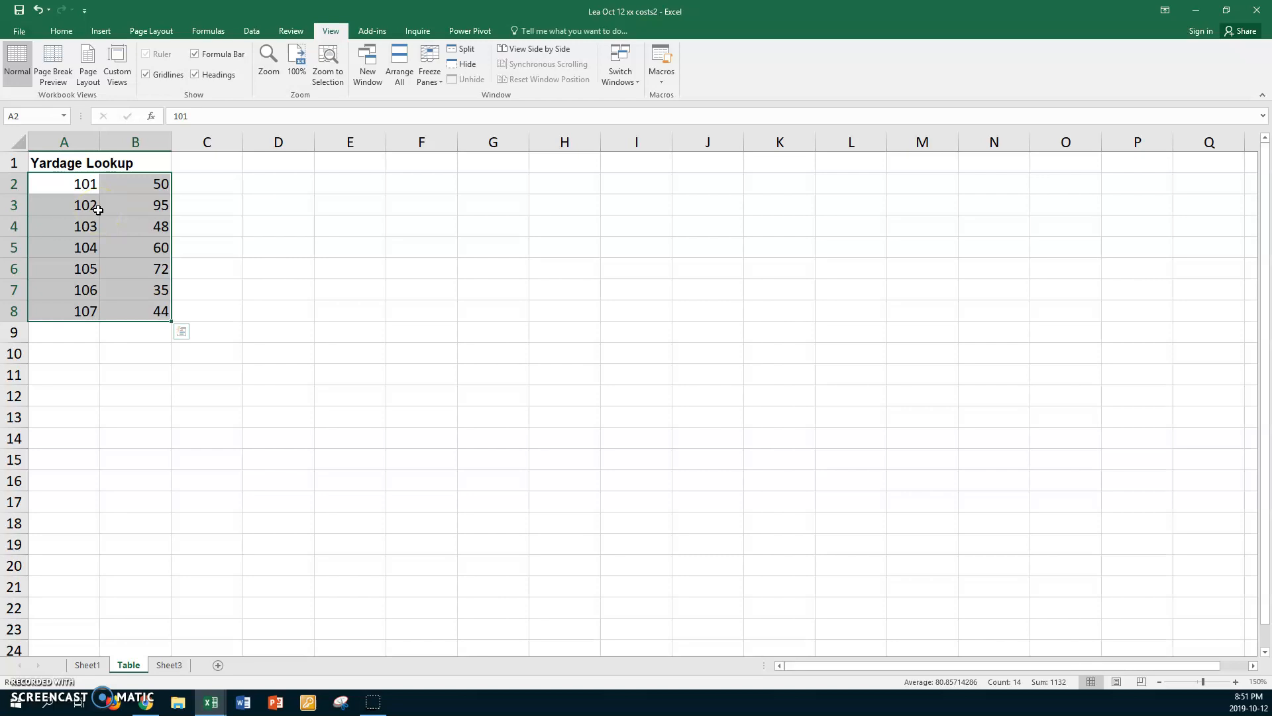
pyautogui.click(33, 115)
pyautogui.write('Yardage')
pyautogui.press('Return')
# Recall the Yardage named range on the Table sheet and examine its number and yards columns.
pyautogui.click(262, 311)
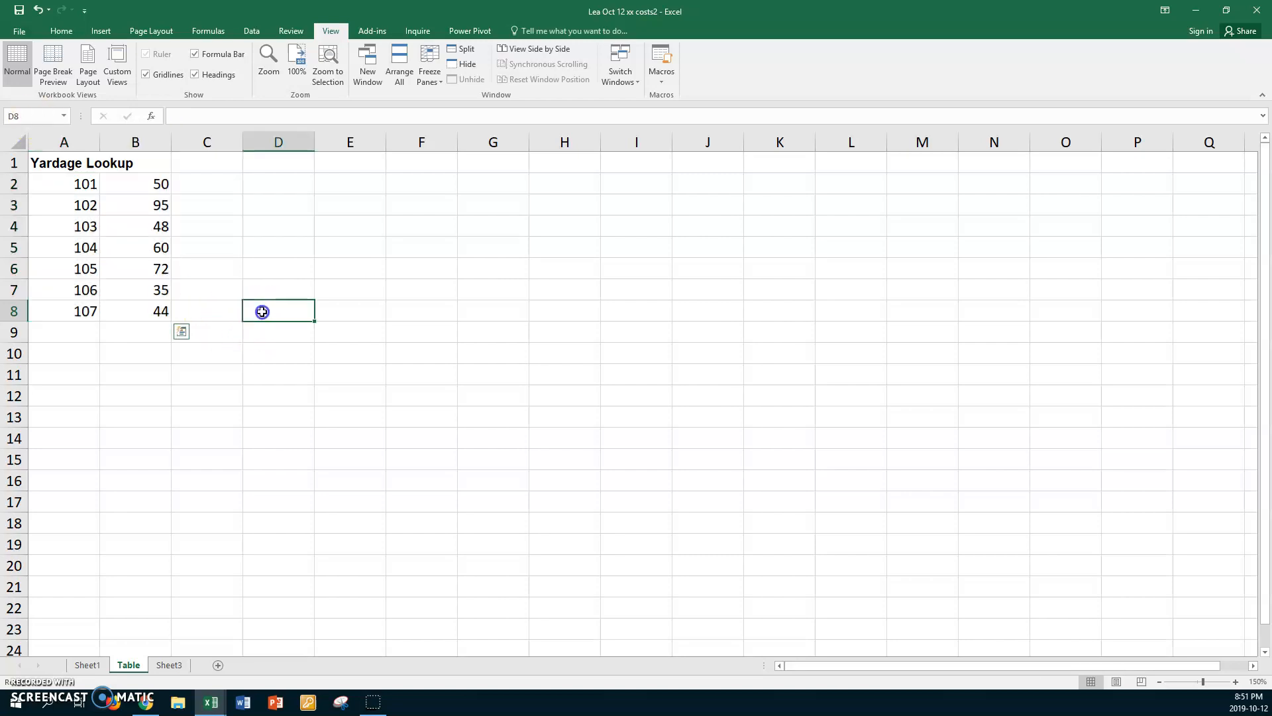
pyautogui.click(65, 118)
pyautogui.click(36, 132)
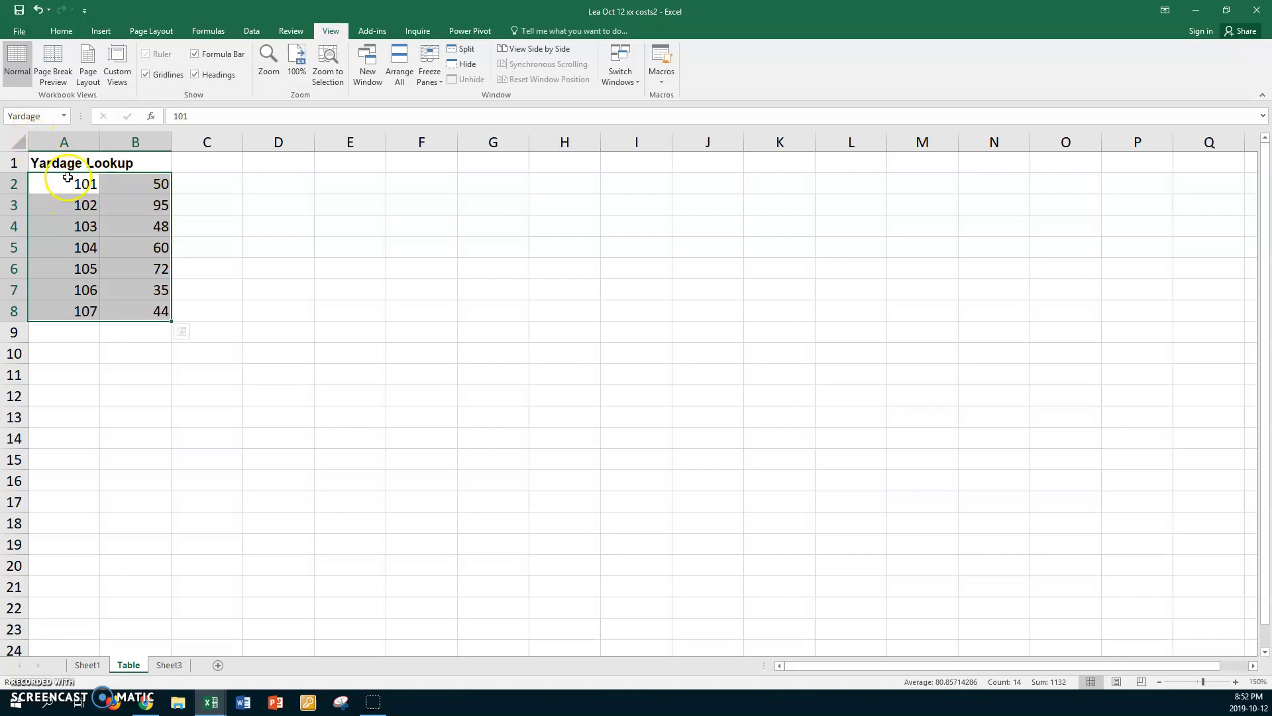
pyautogui.click(216, 242)
pyautogui.moveTo(64, 184); pyautogui.dragTo(133, 316)
pyautogui.moveTo(64, 185); pyautogui.dragTo(70, 310)
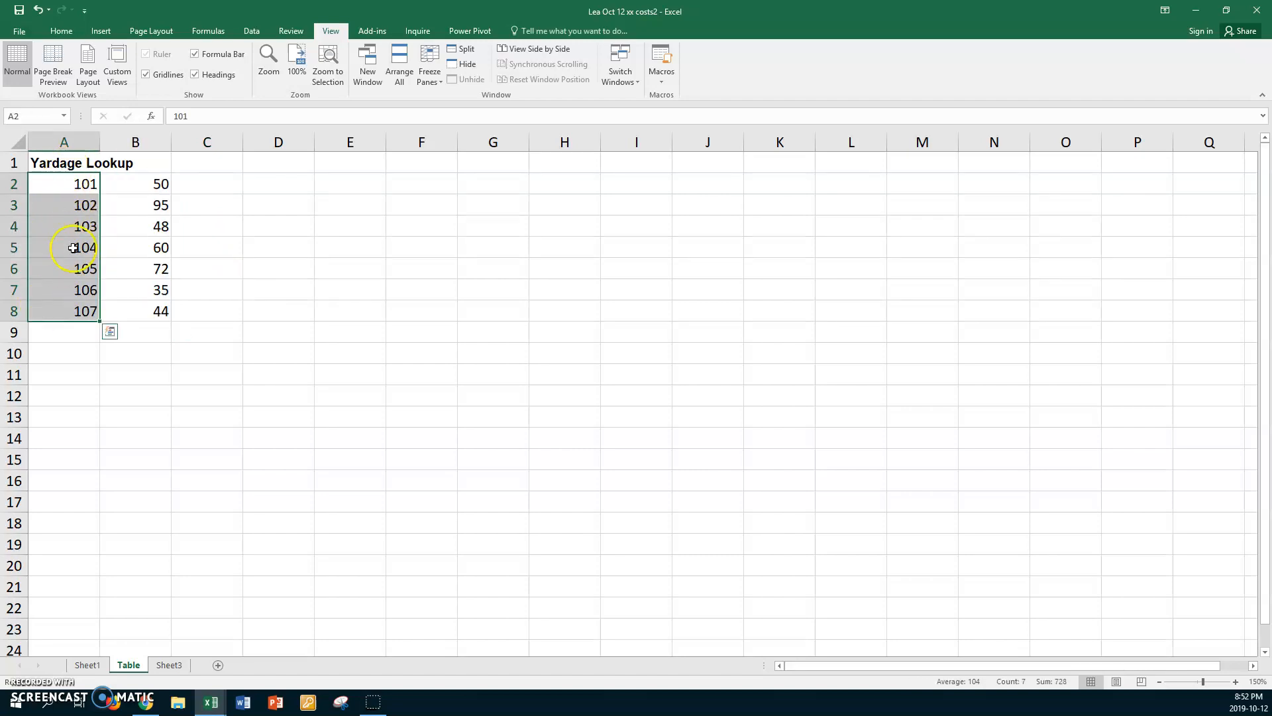
pyautogui.click(130, 183)
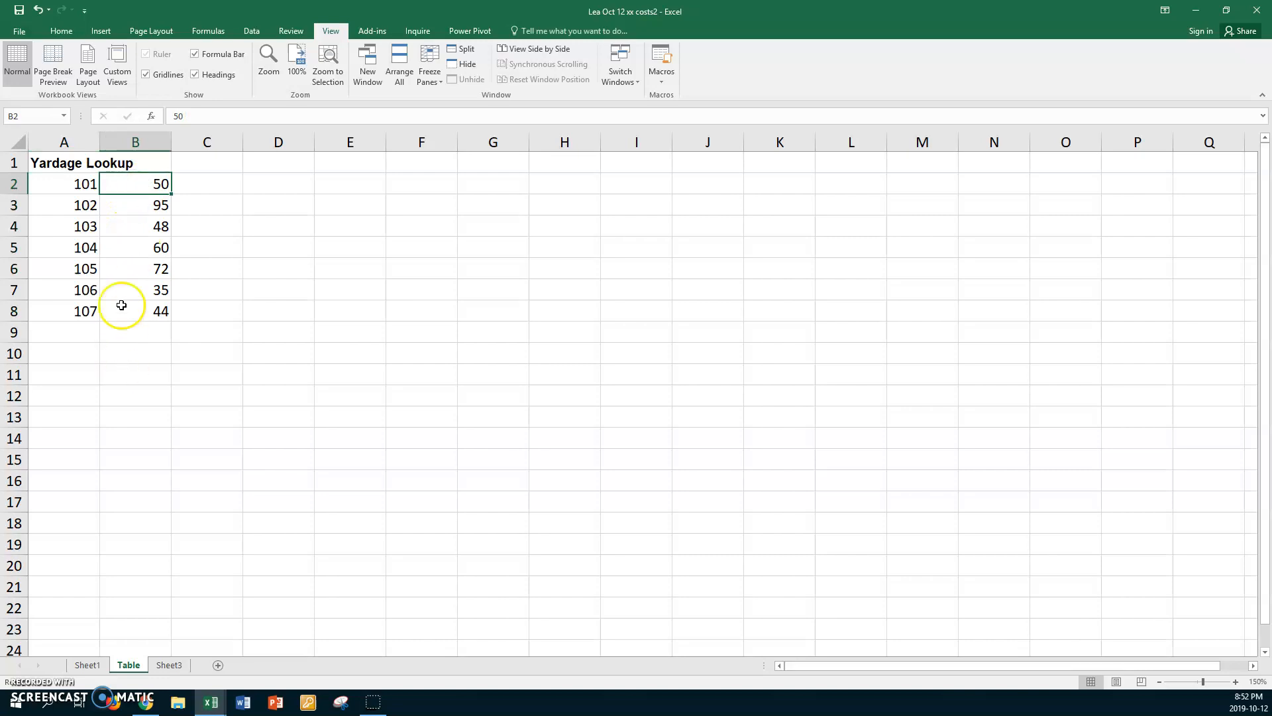
# Enter =VLOOKUP(A4,Yardage,2,FALSE) in cell B4 of the Yards column on Sheet1.
pyautogui.click(87, 665)
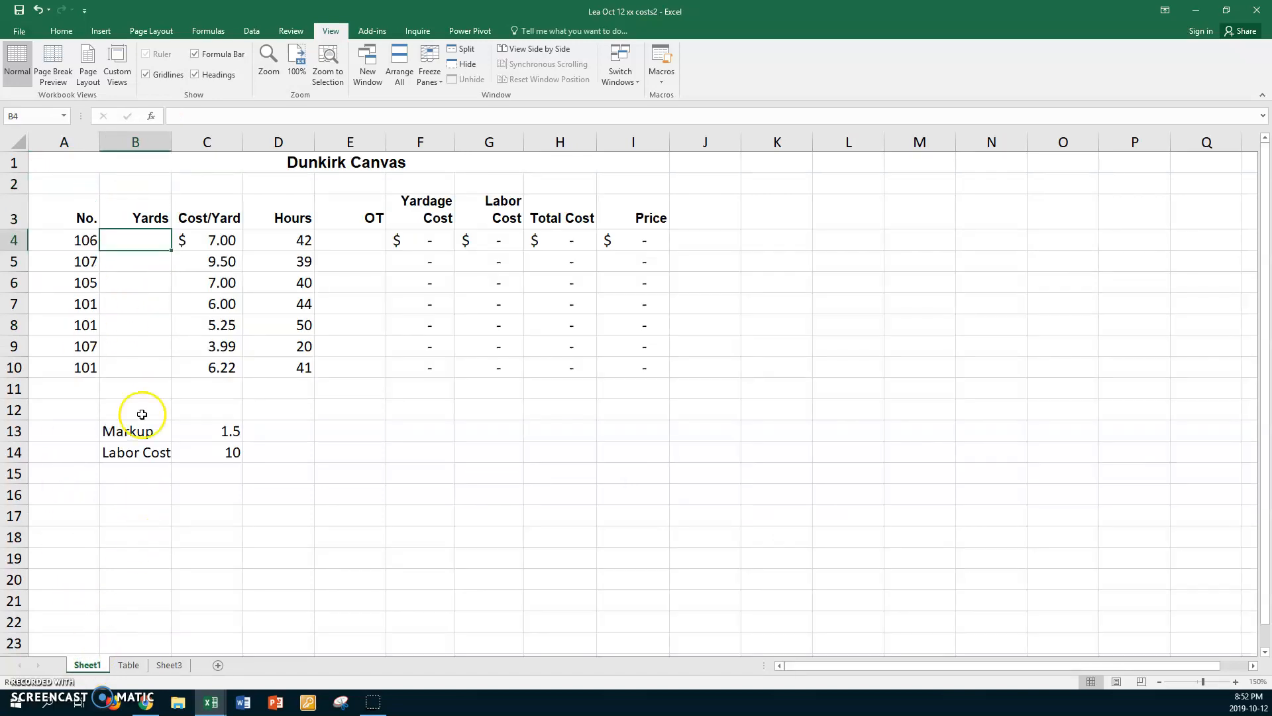
pyautogui.click(136, 240)
pyautogui.write('=vlo')
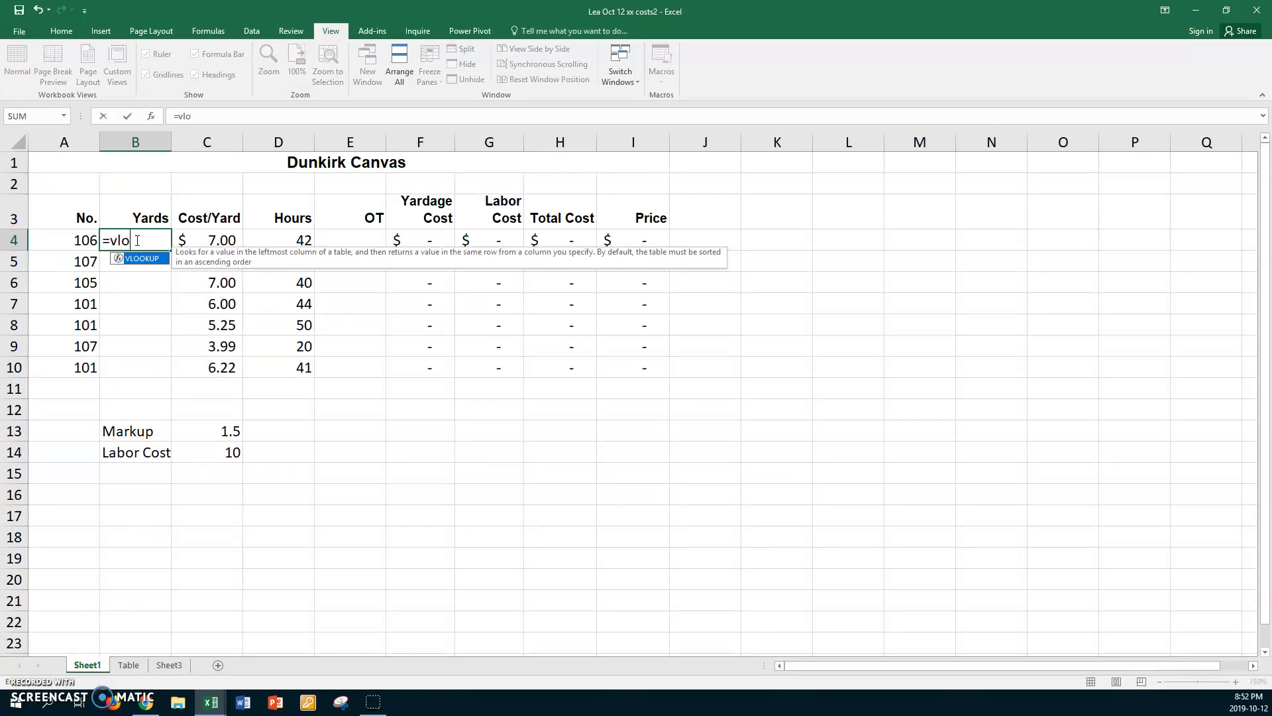
pyautogui.write('okup(')
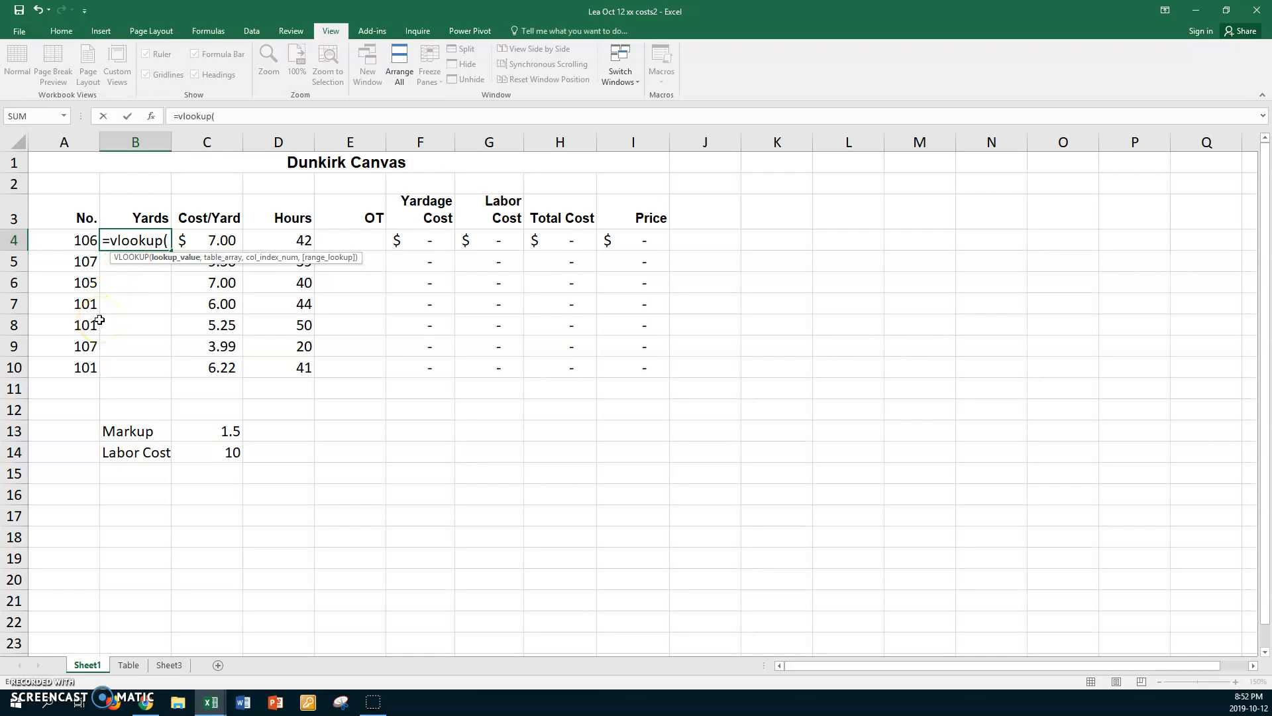
pyautogui.click(65, 238)
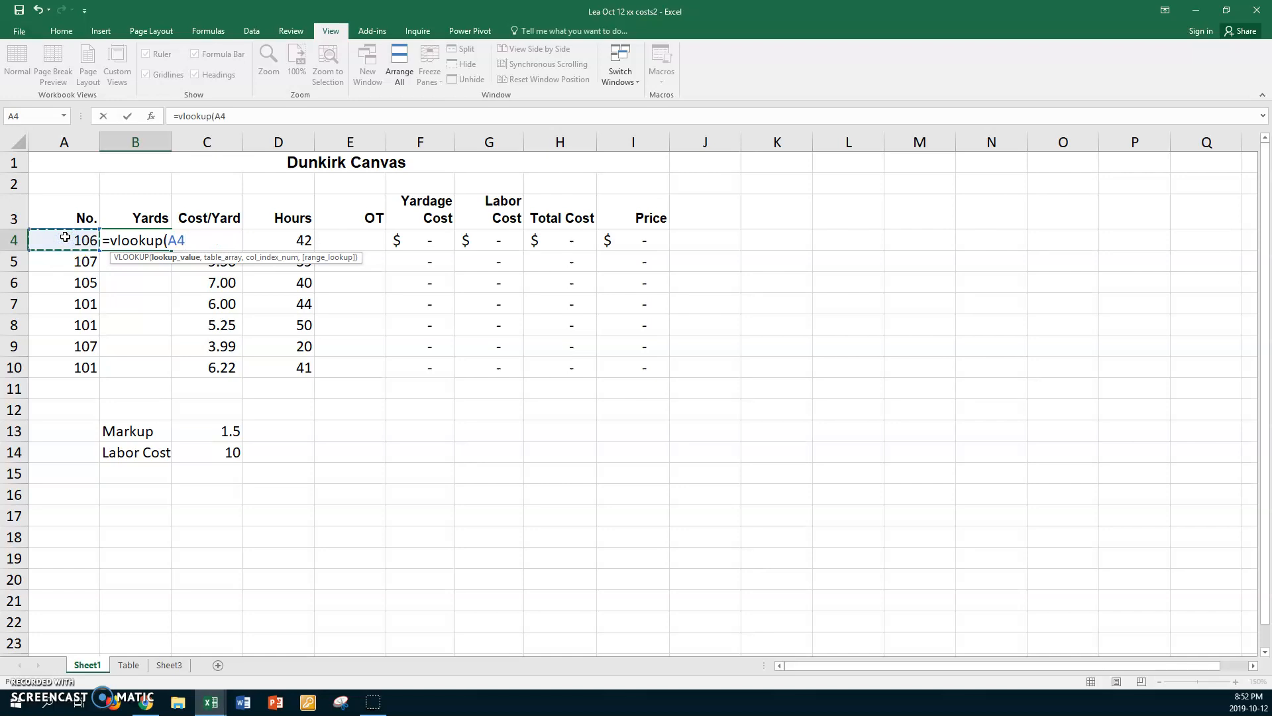
pyautogui.write(',')
pyautogui.press('F3')
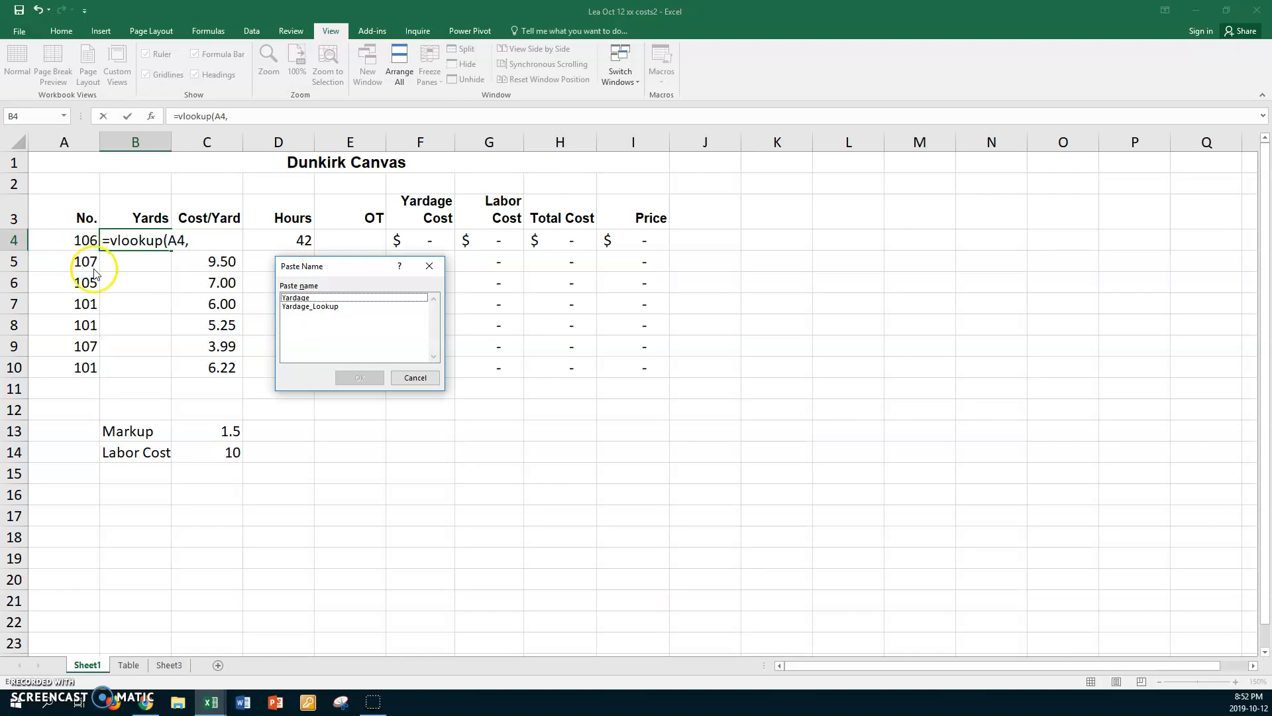
pyautogui.click(306, 299)
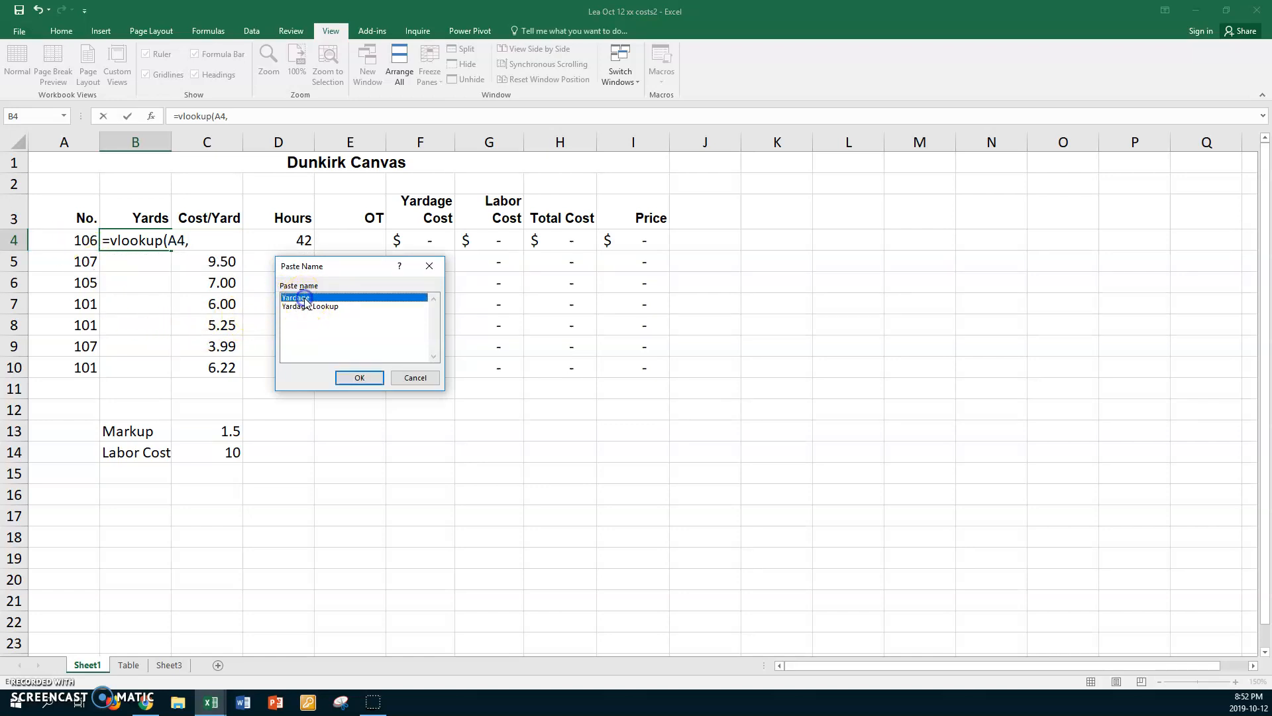
pyautogui.click(352, 383)
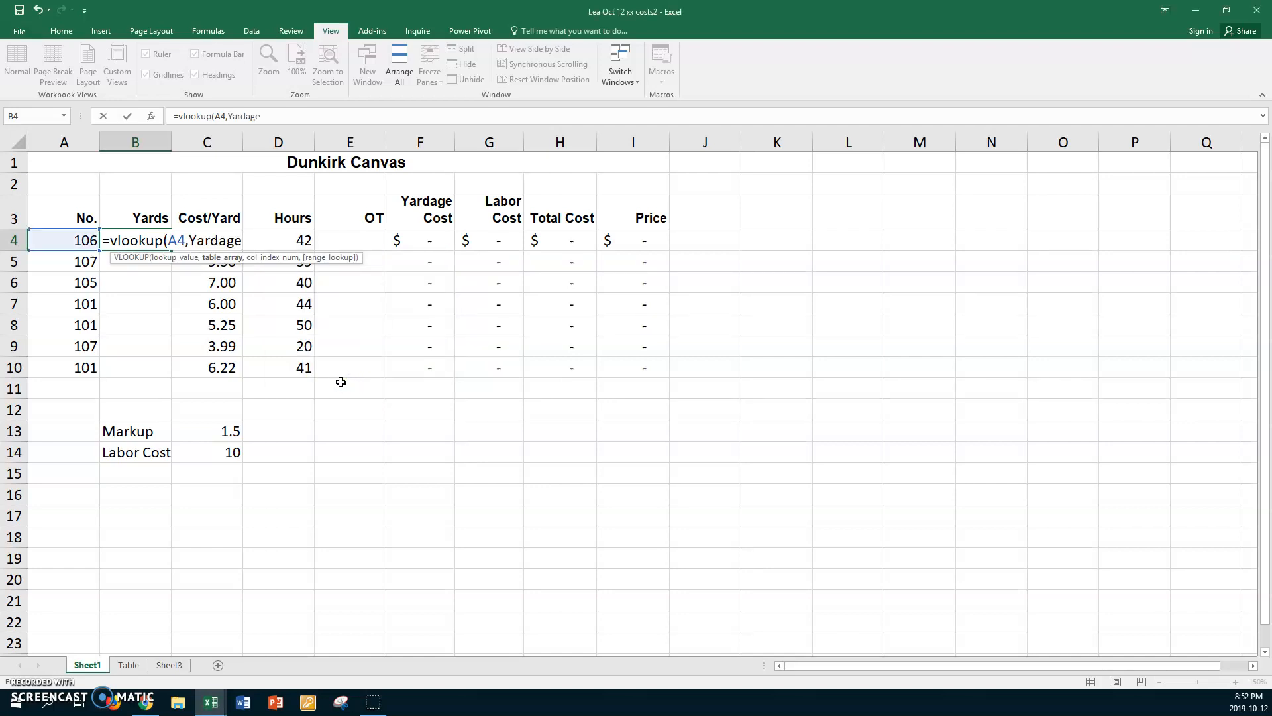
pyautogui.write(',')
pyautogui.write('2,')
pyautogui.click(281, 281)
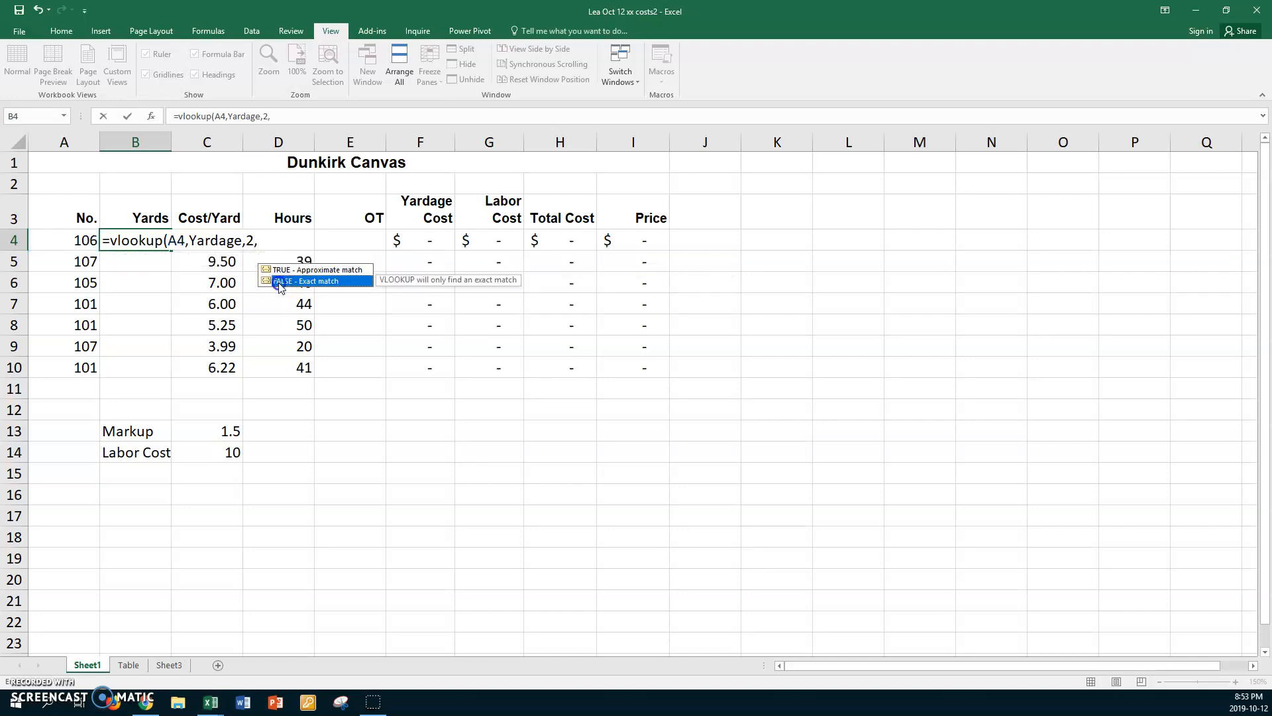
pyautogui.doubleClick(281, 282)
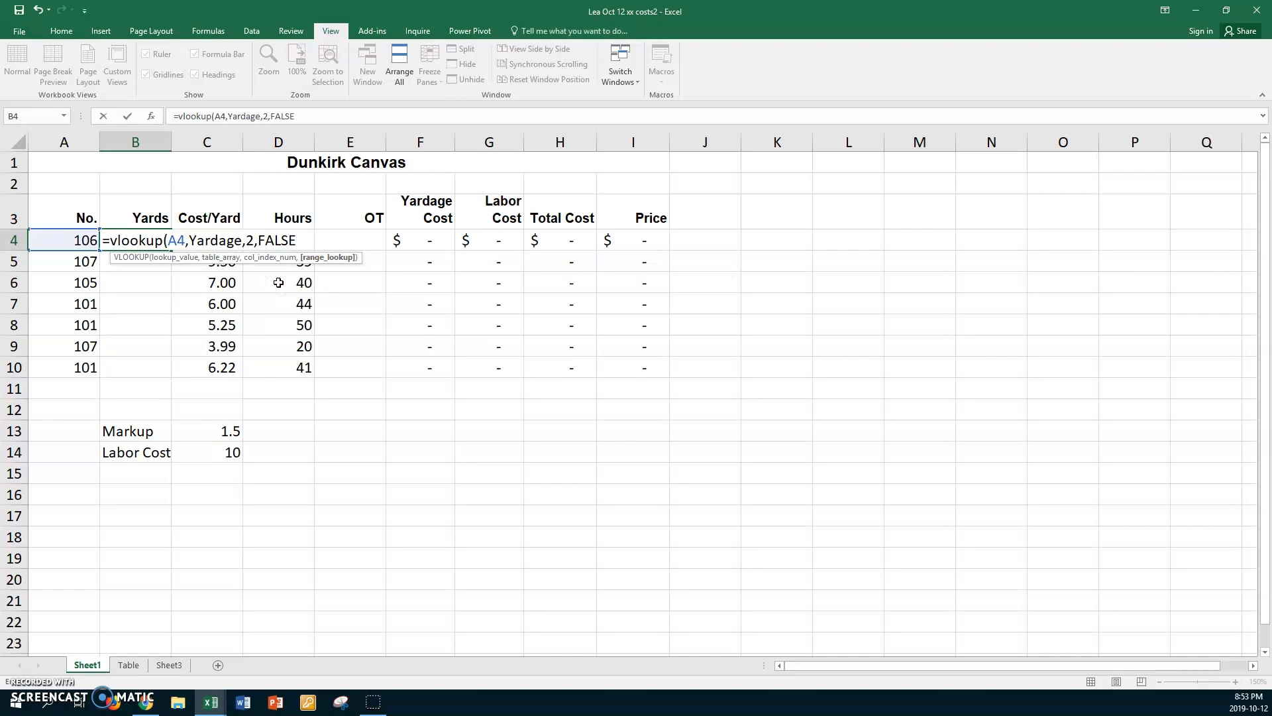
pyautogui.write(')')
pyautogui.press('Return')
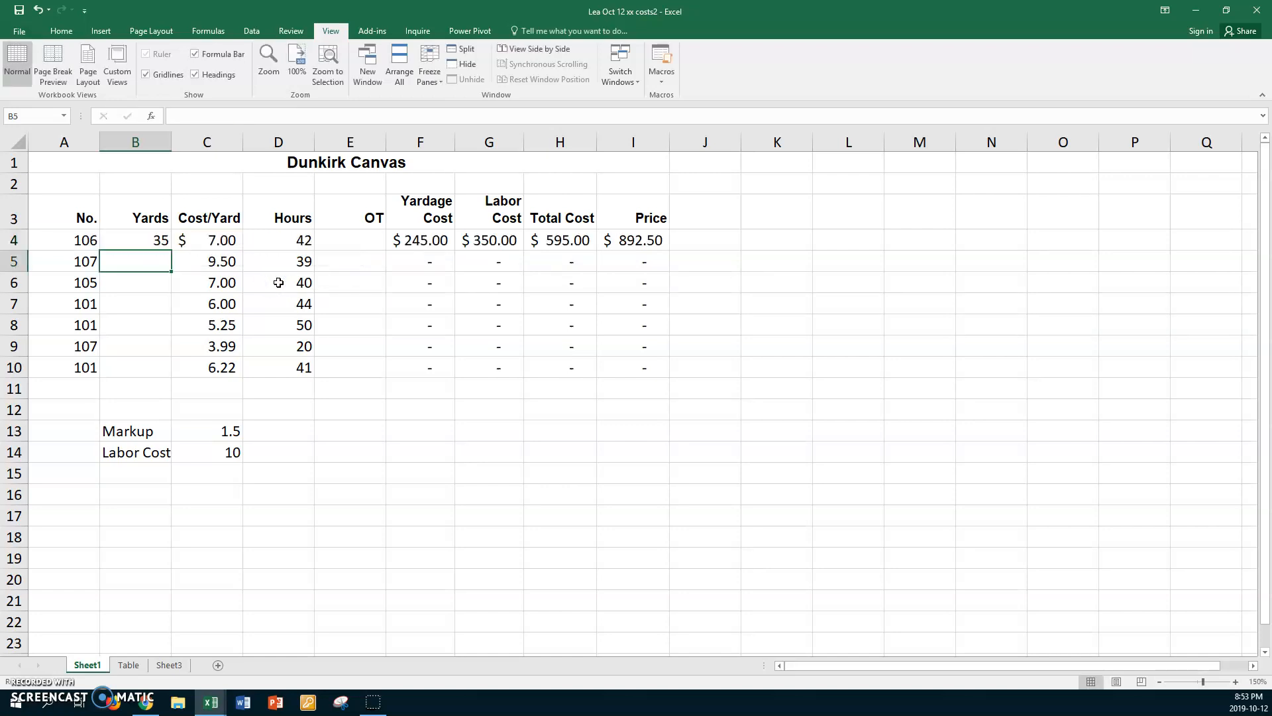
# Copy the Yards lookup formula from B4 down through B10.
pyautogui.click(138, 240)
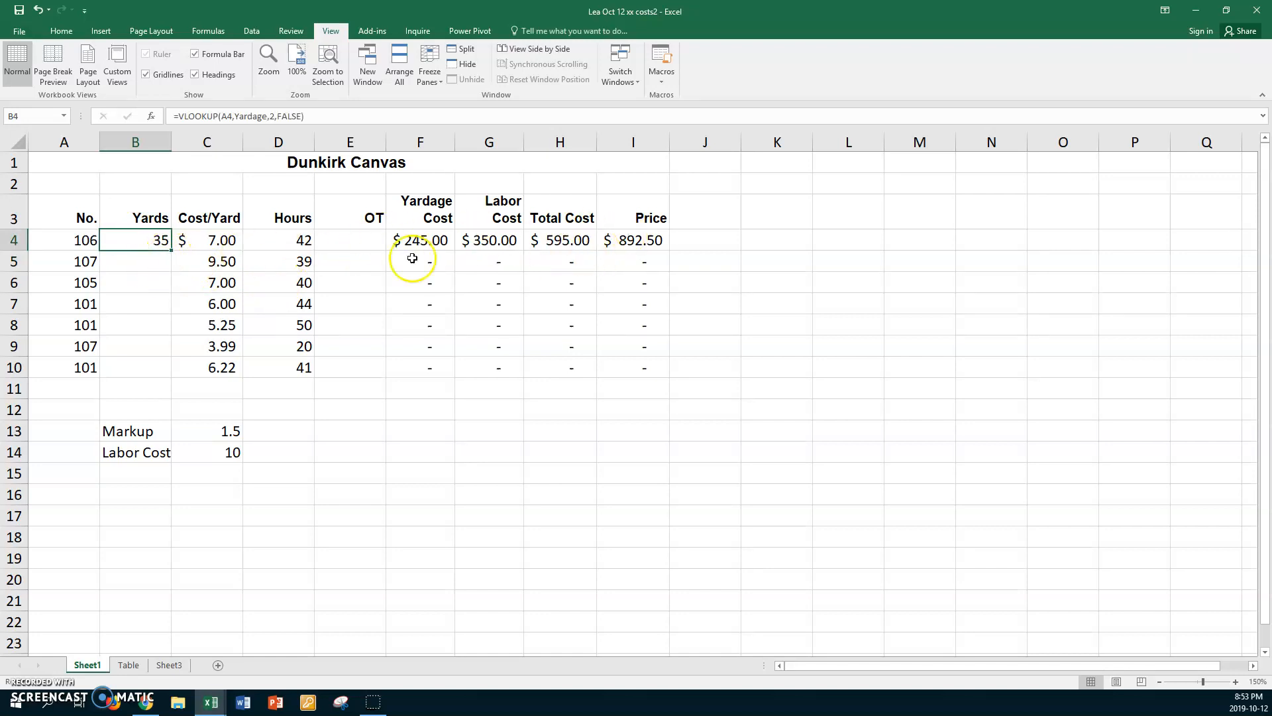
pyautogui.moveTo(171, 249); pyautogui.dragTo(155, 380)
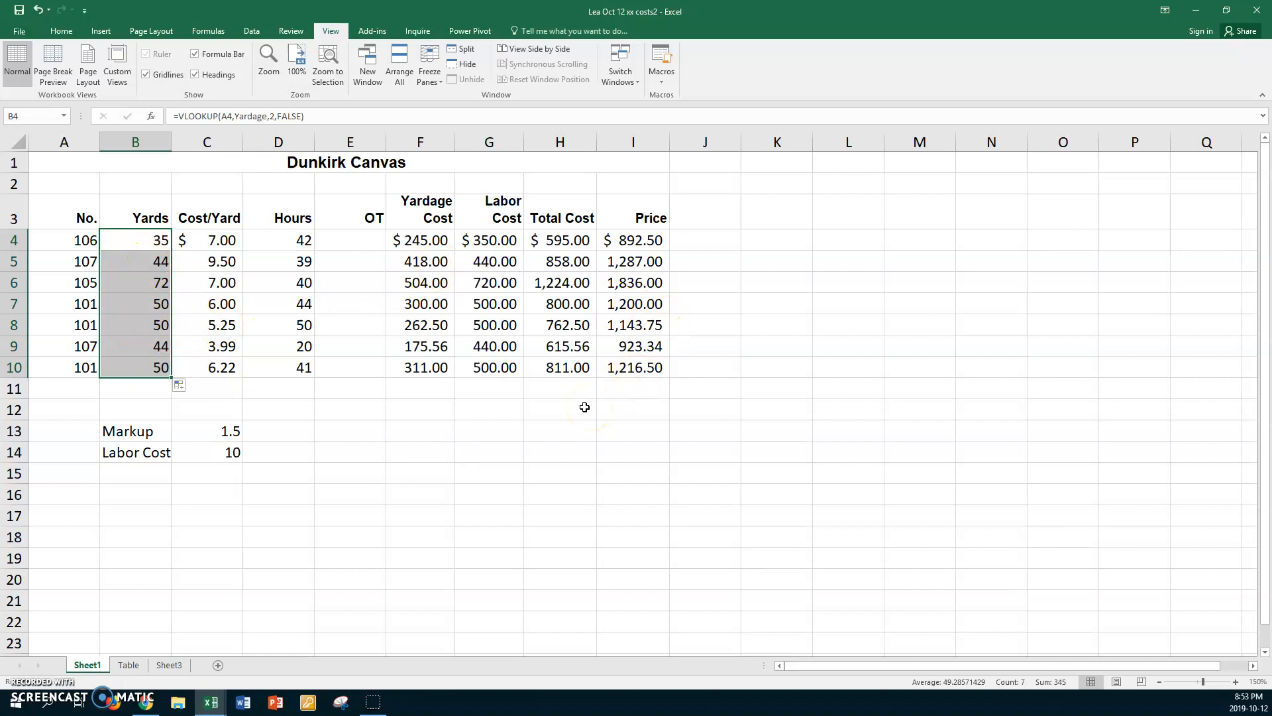
pyautogui.click(362, 391)
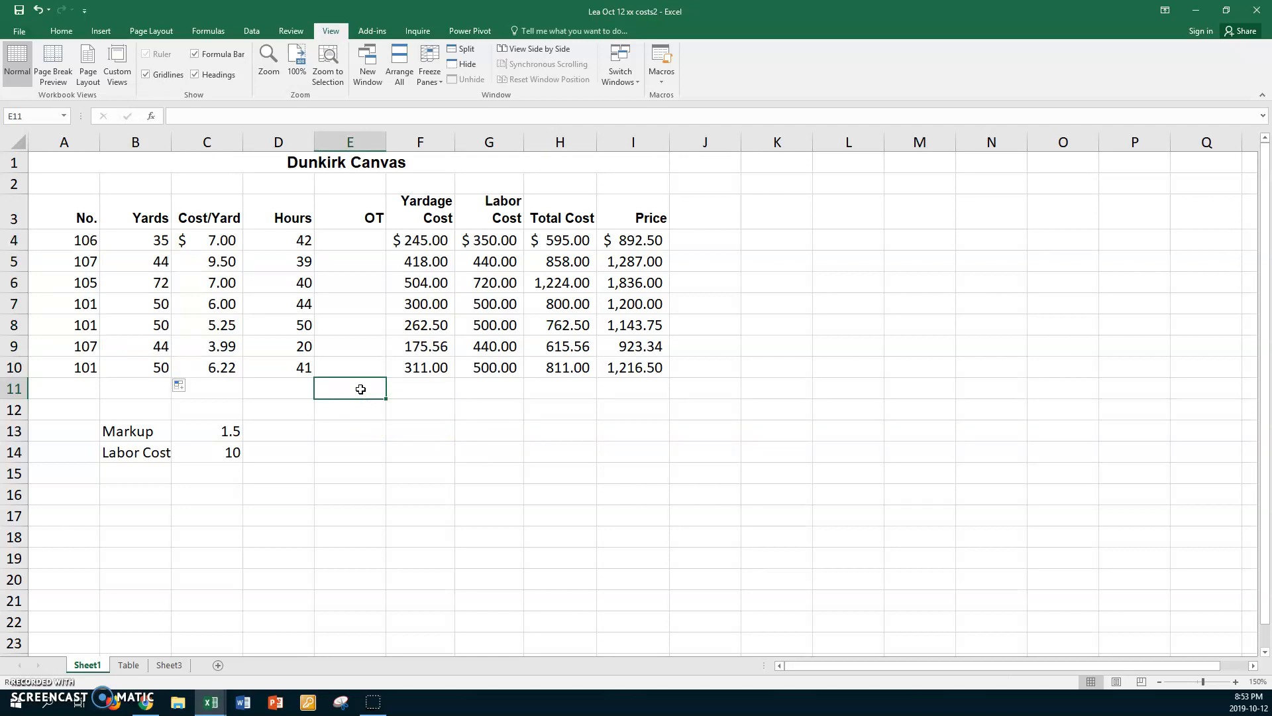
# Enter =IF(D4>40,"Yes","No") in cell E4 to flag overtime in the OT column.
pyautogui.click(366, 238)
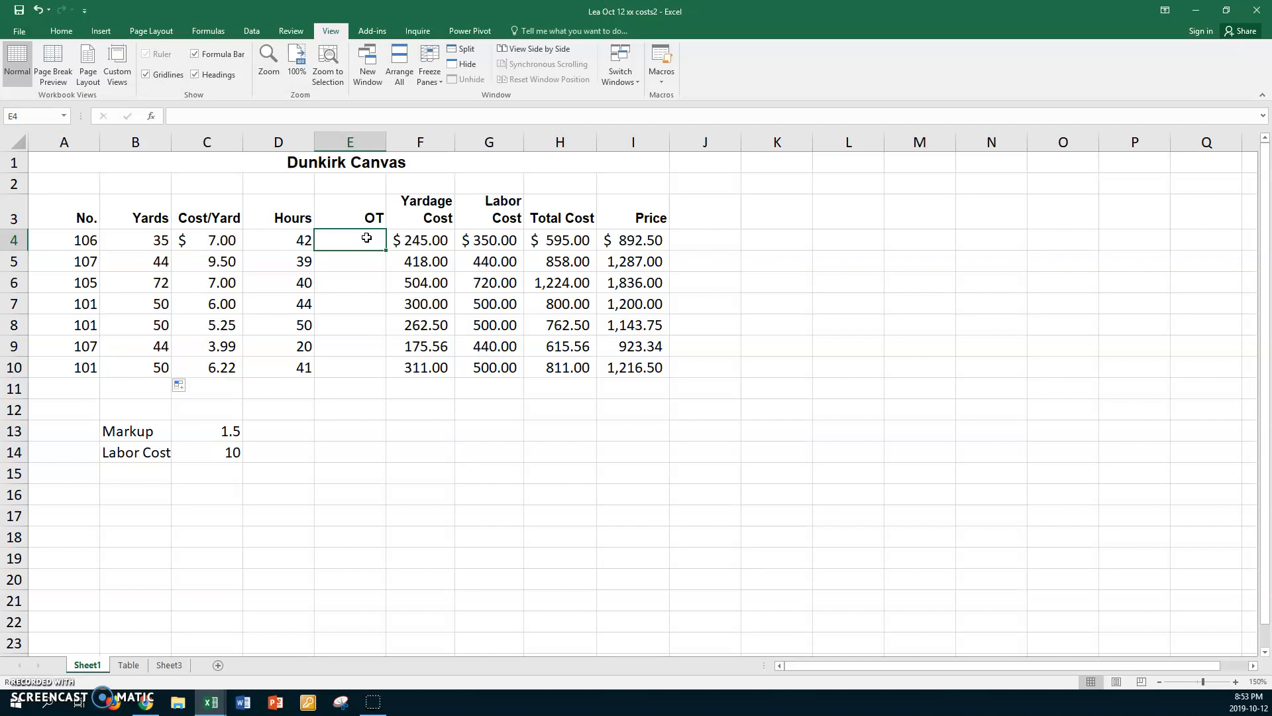
pyautogui.write('=if')
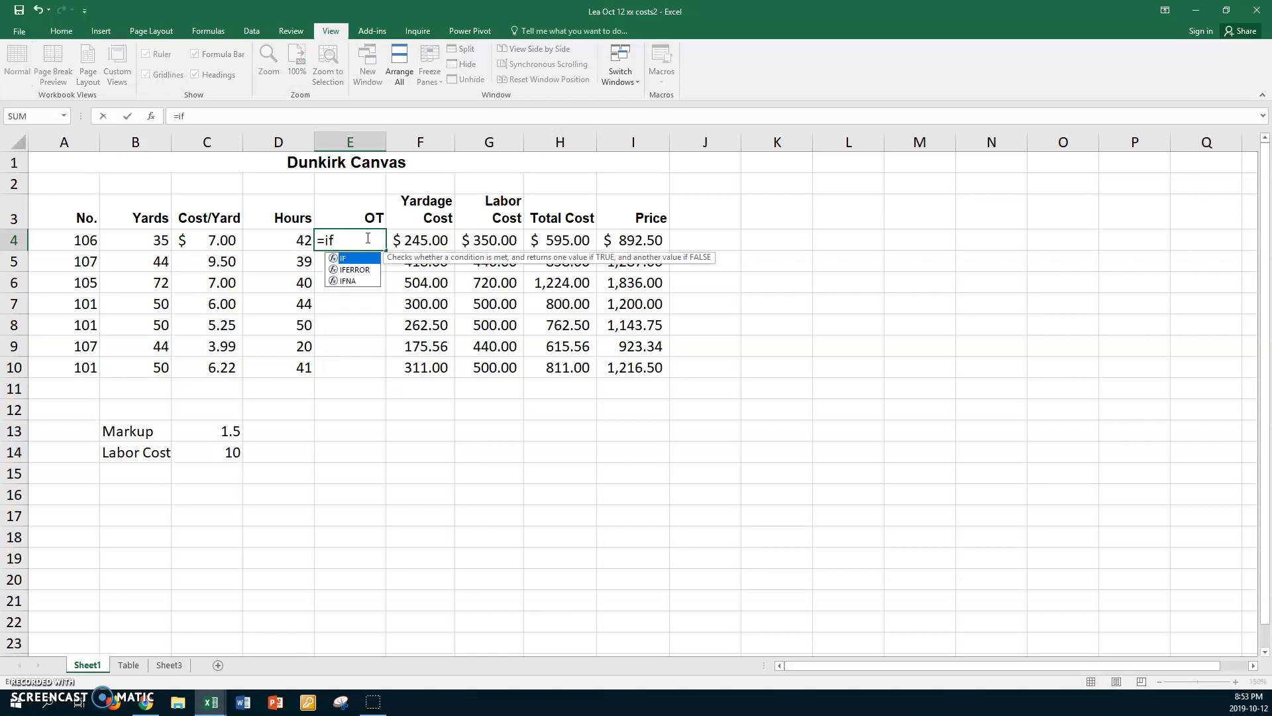
pyautogui.write('(')
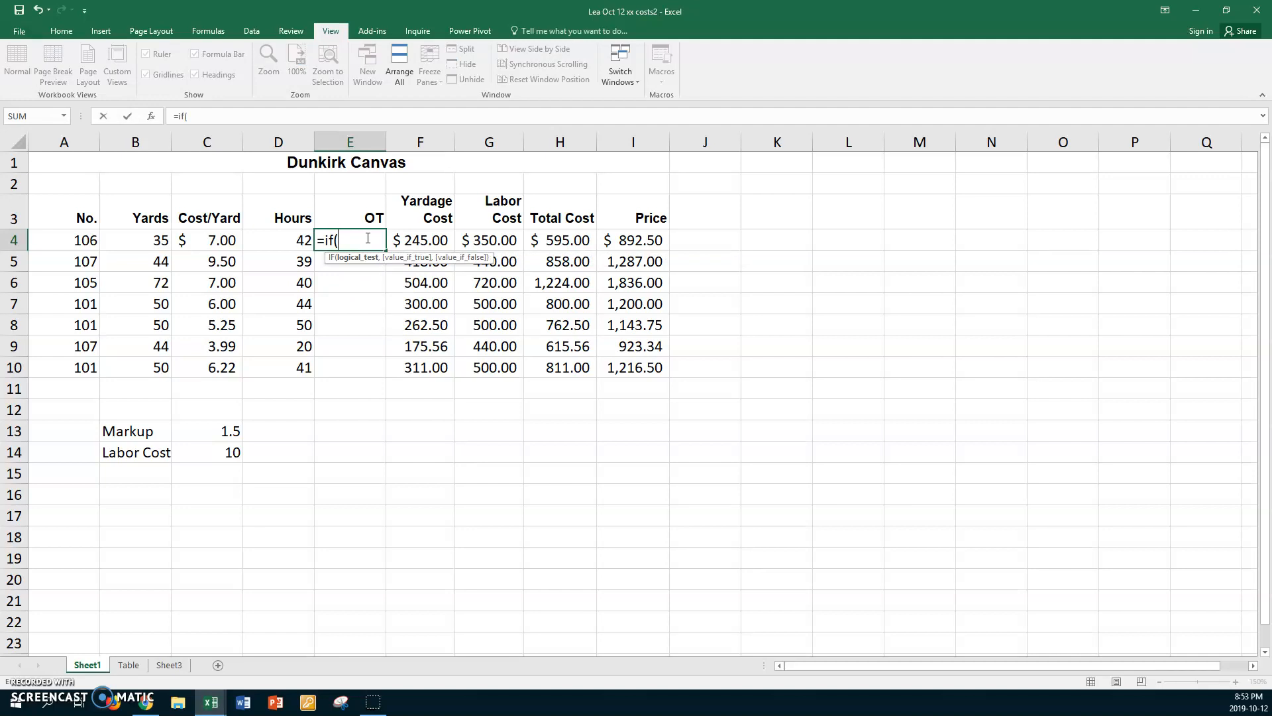
pyautogui.click(292, 240)
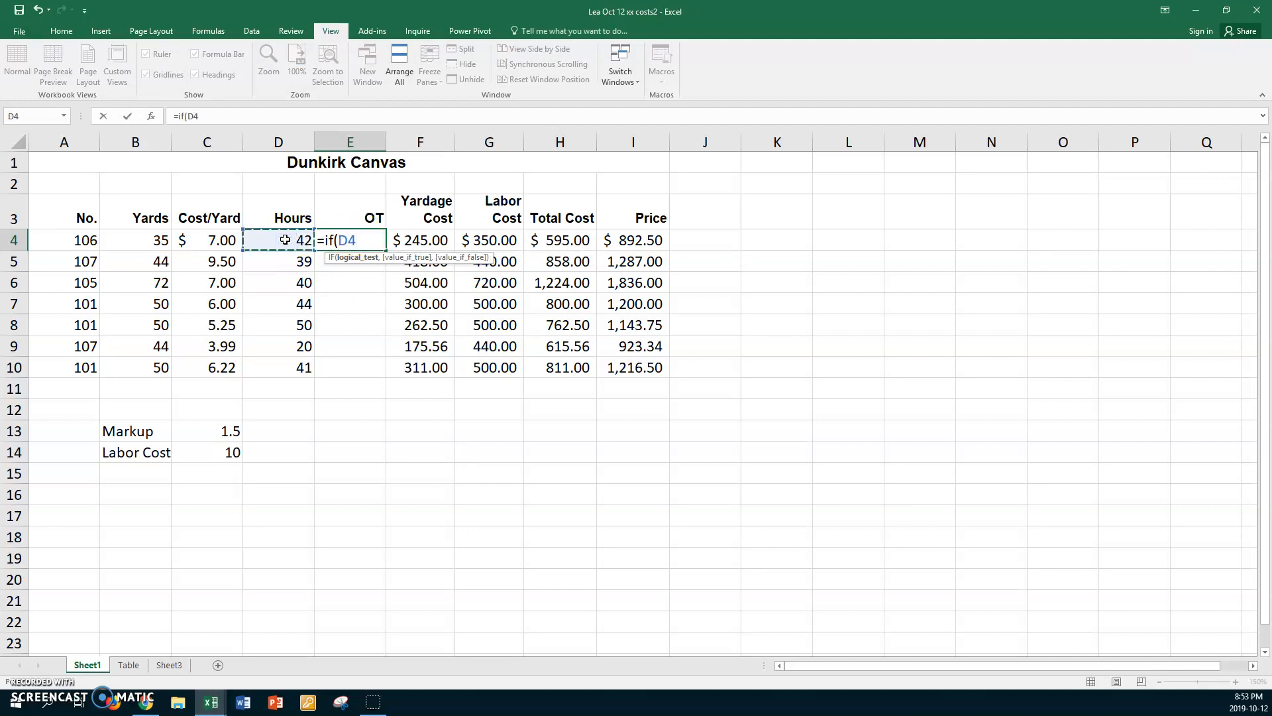
pyautogui.write('>40,')
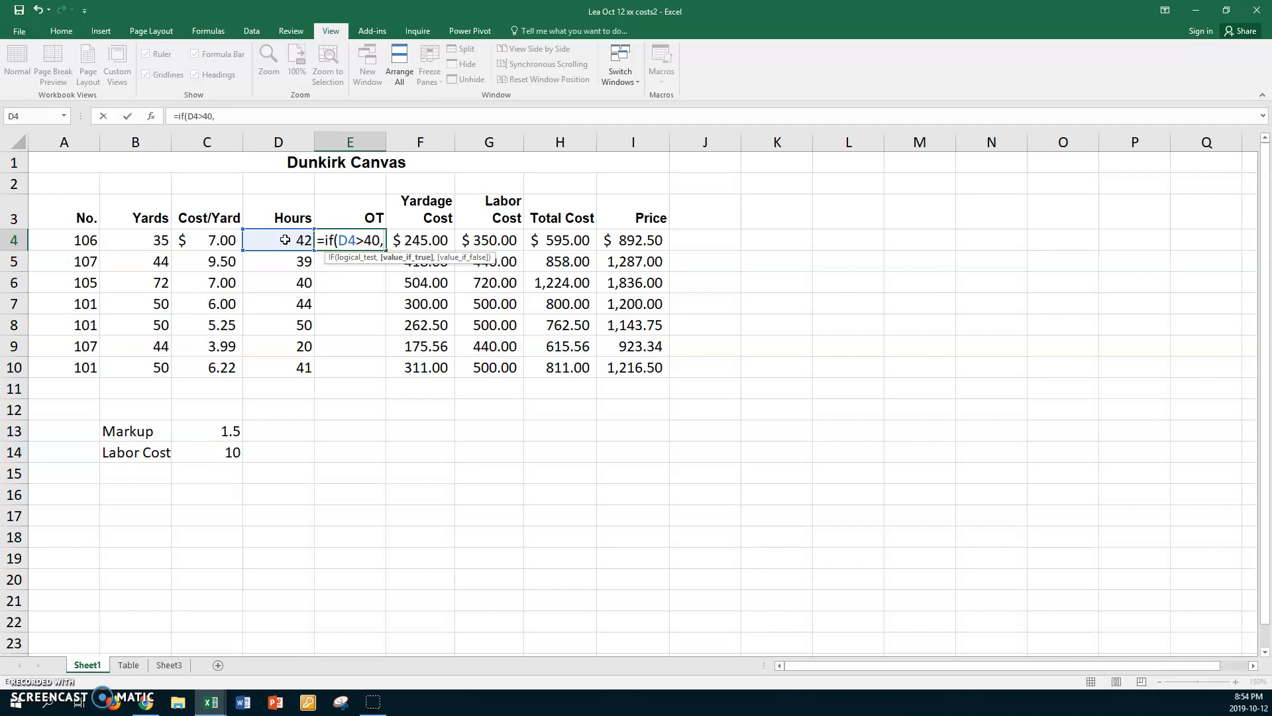
pyautogui.write('"Yes",')
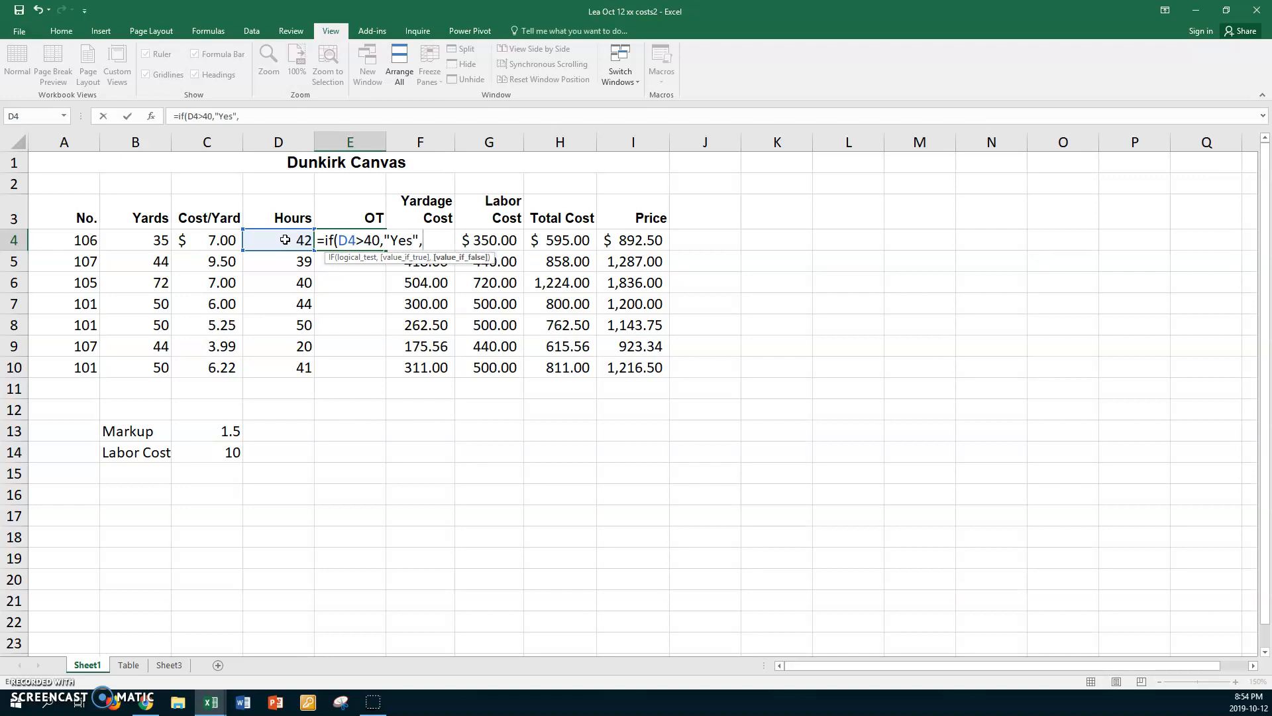
pyautogui.write('No"')
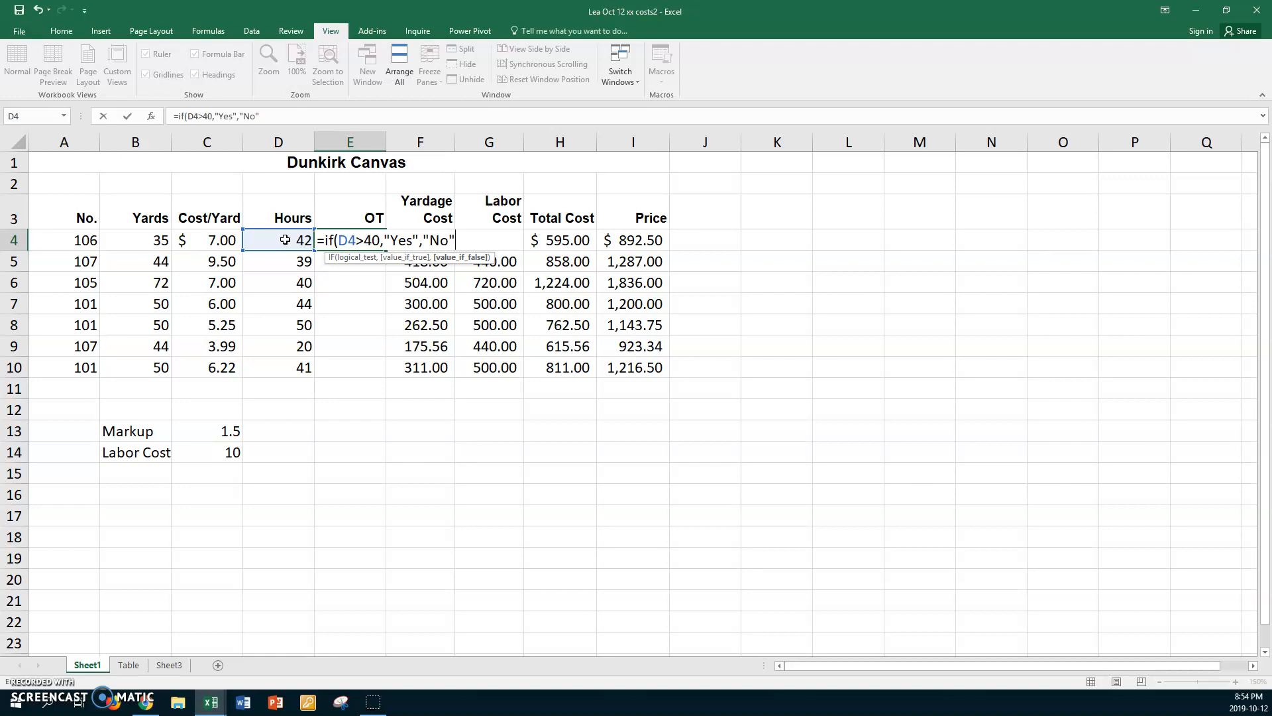
pyautogui.press('Return')
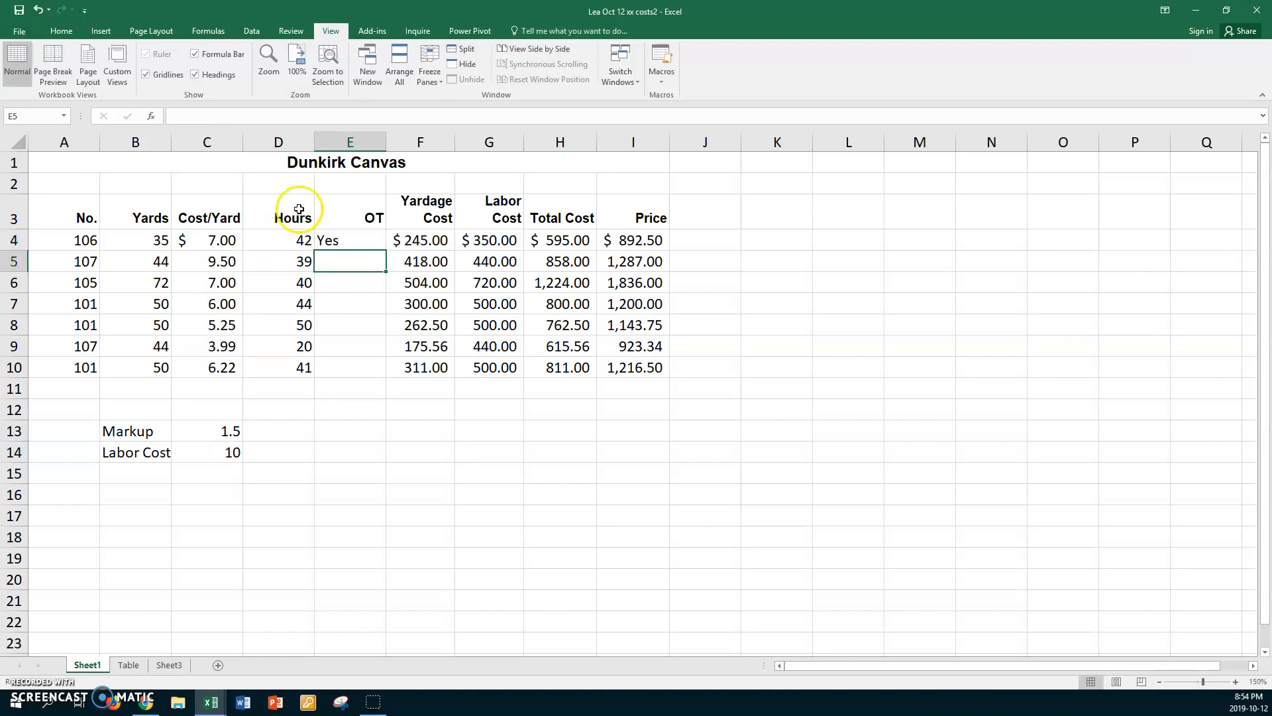
# Copy the overtime formula from E4 down through E10.
pyautogui.click(345, 239)
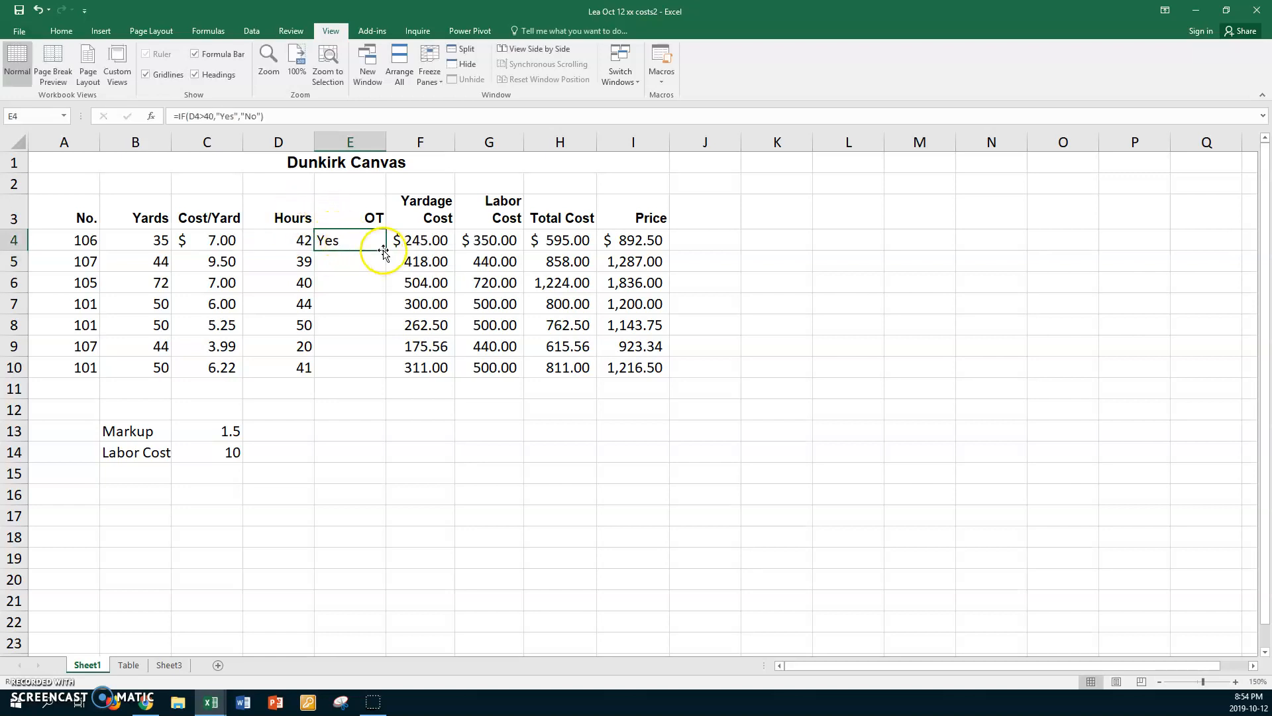
pyautogui.moveTo(384, 250); pyautogui.dragTo(382, 376)
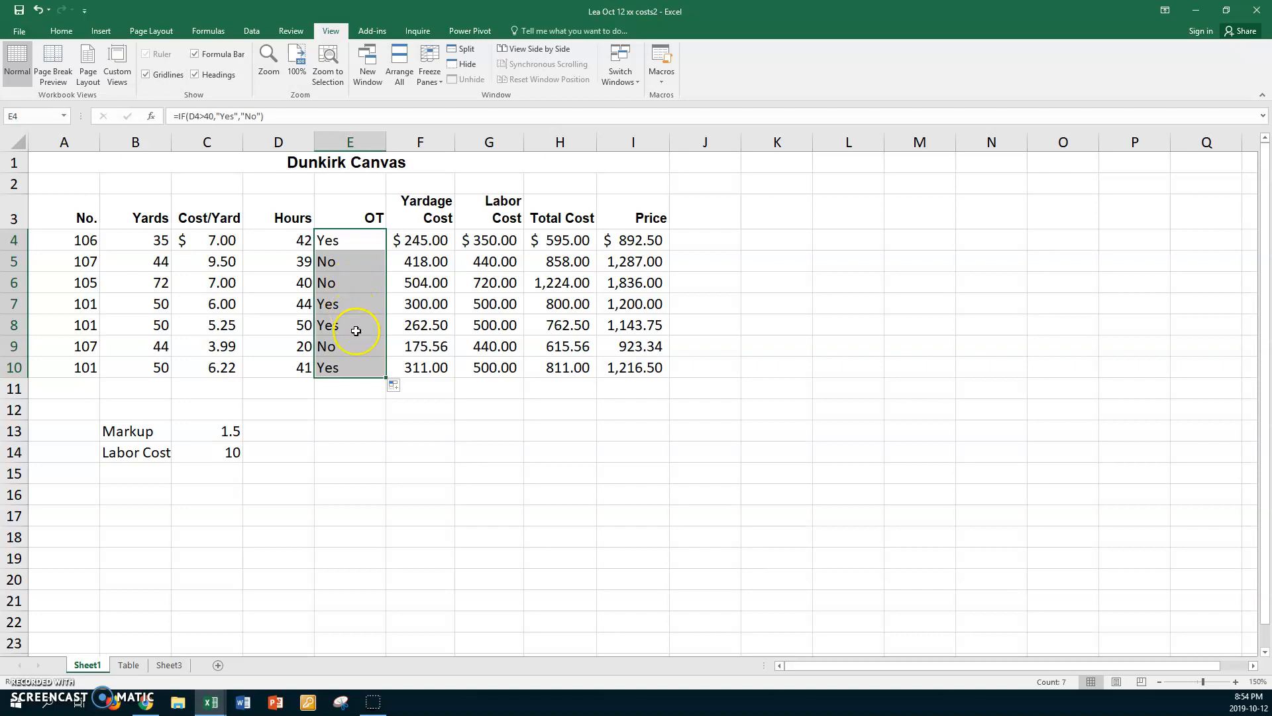
pyautogui.click(399, 282)
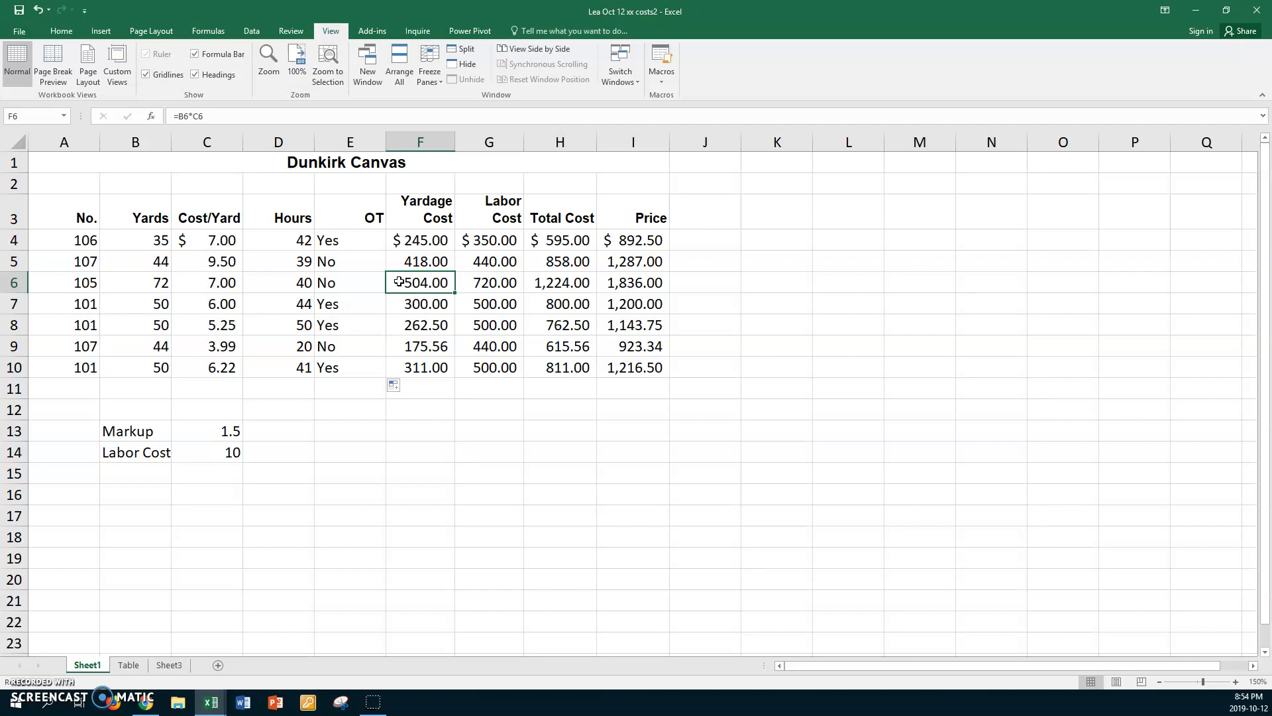
# Preview the data bar, color scale and icon set conditional formats on the hours in D4:D10.
pyautogui.moveTo(285, 242); pyautogui.dragTo(290, 359)
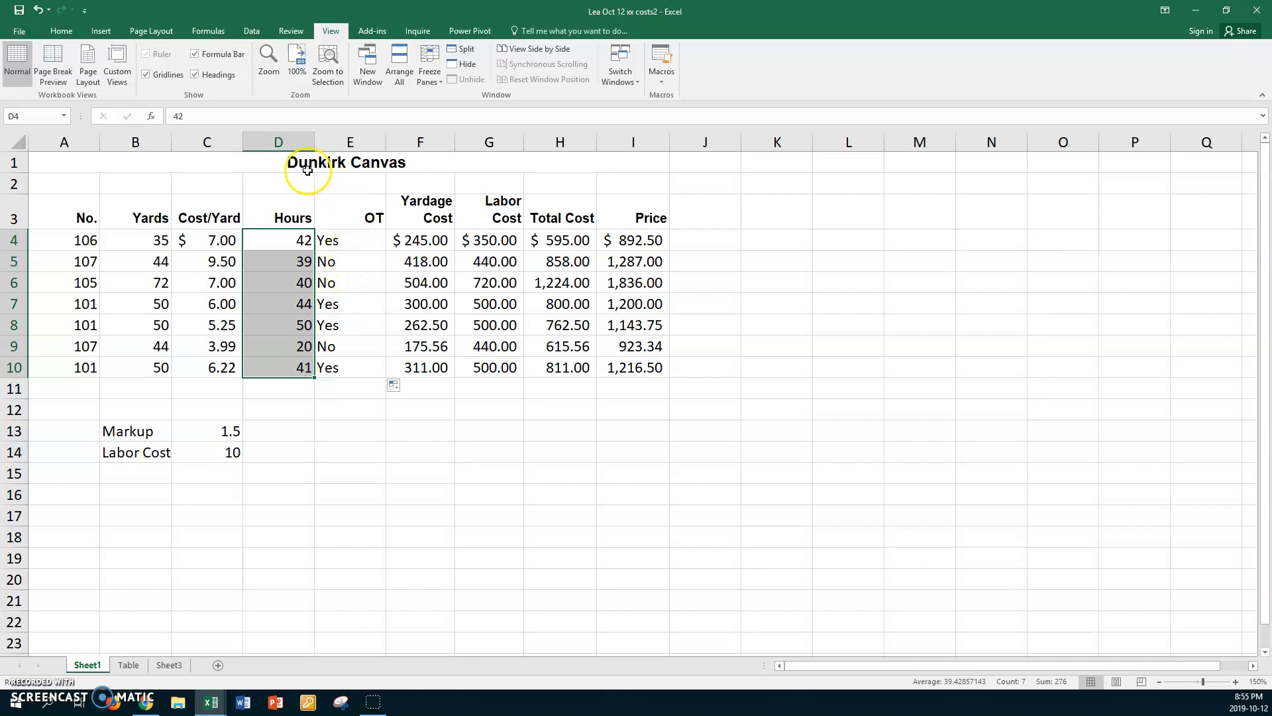
pyautogui.click(61, 31)
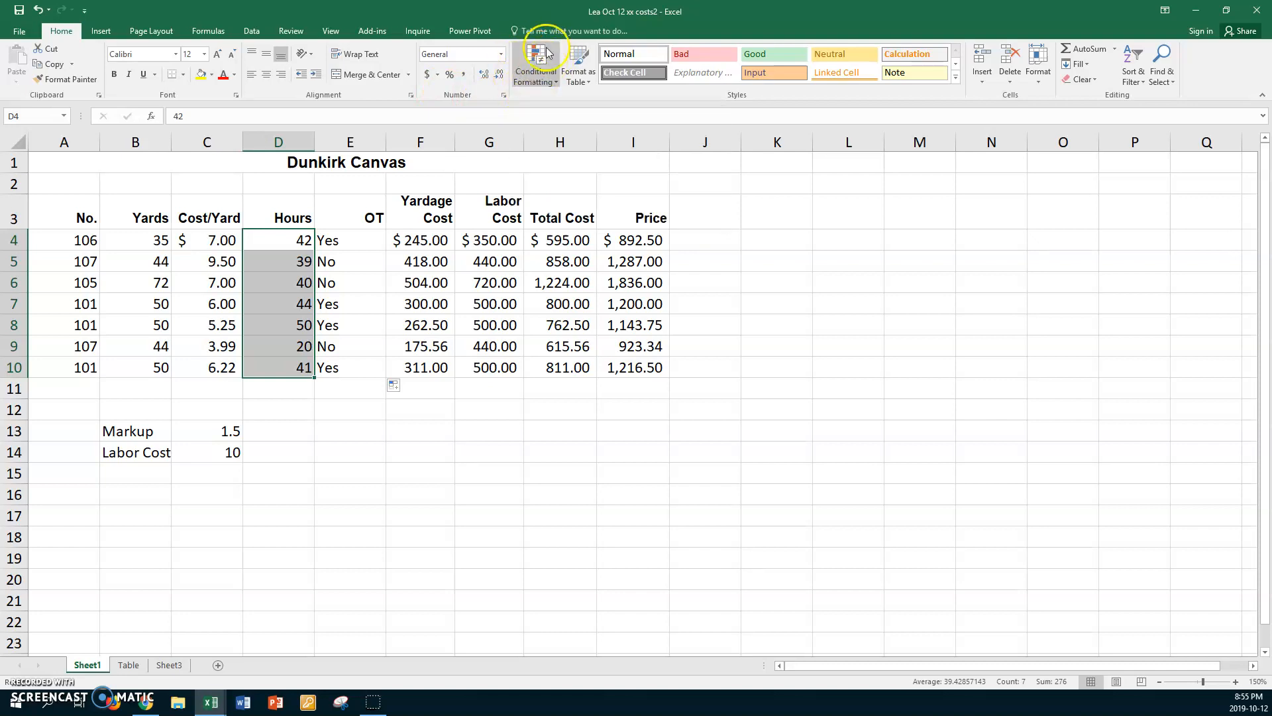
pyautogui.click(532, 79)
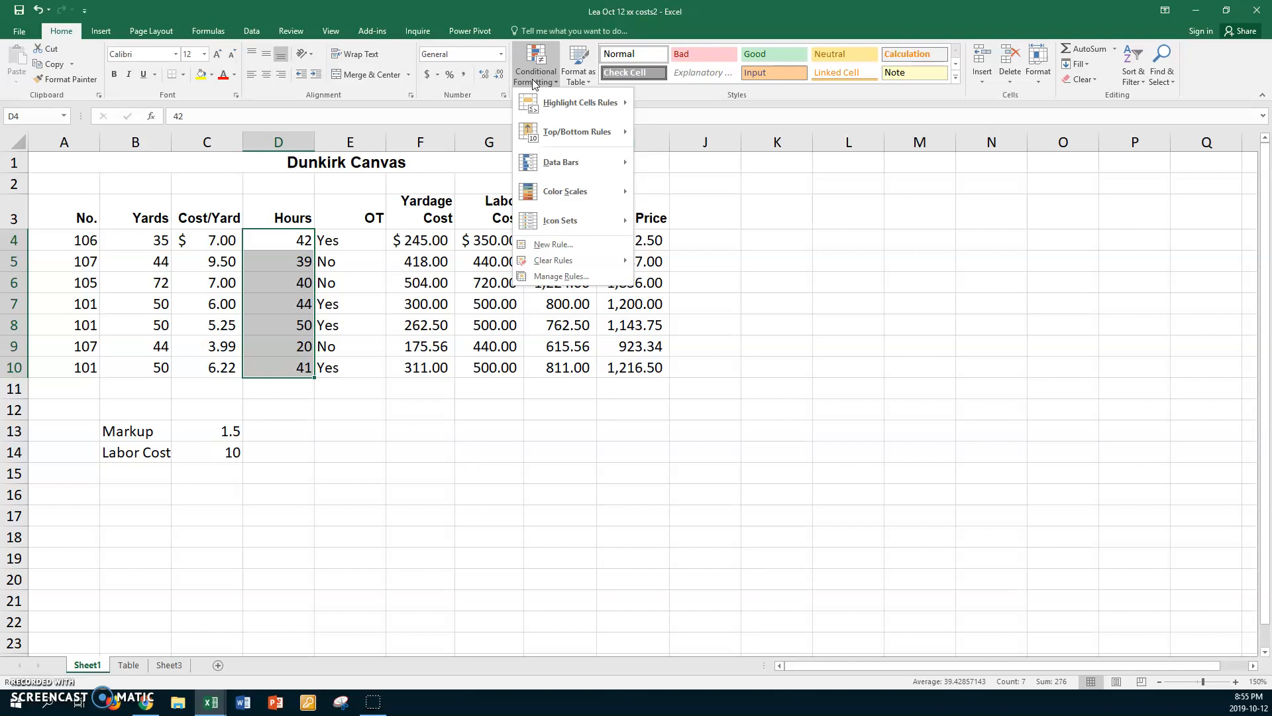
pyautogui.click(547, 164)
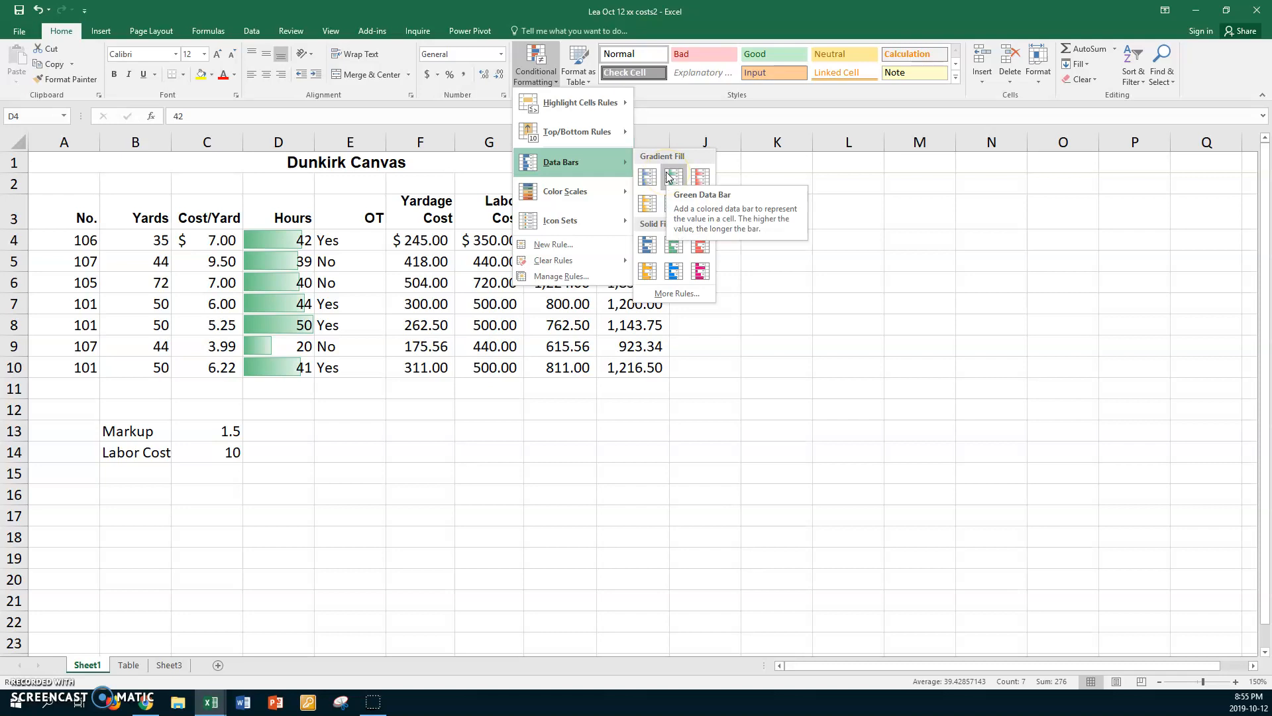
pyautogui.click(653, 204)
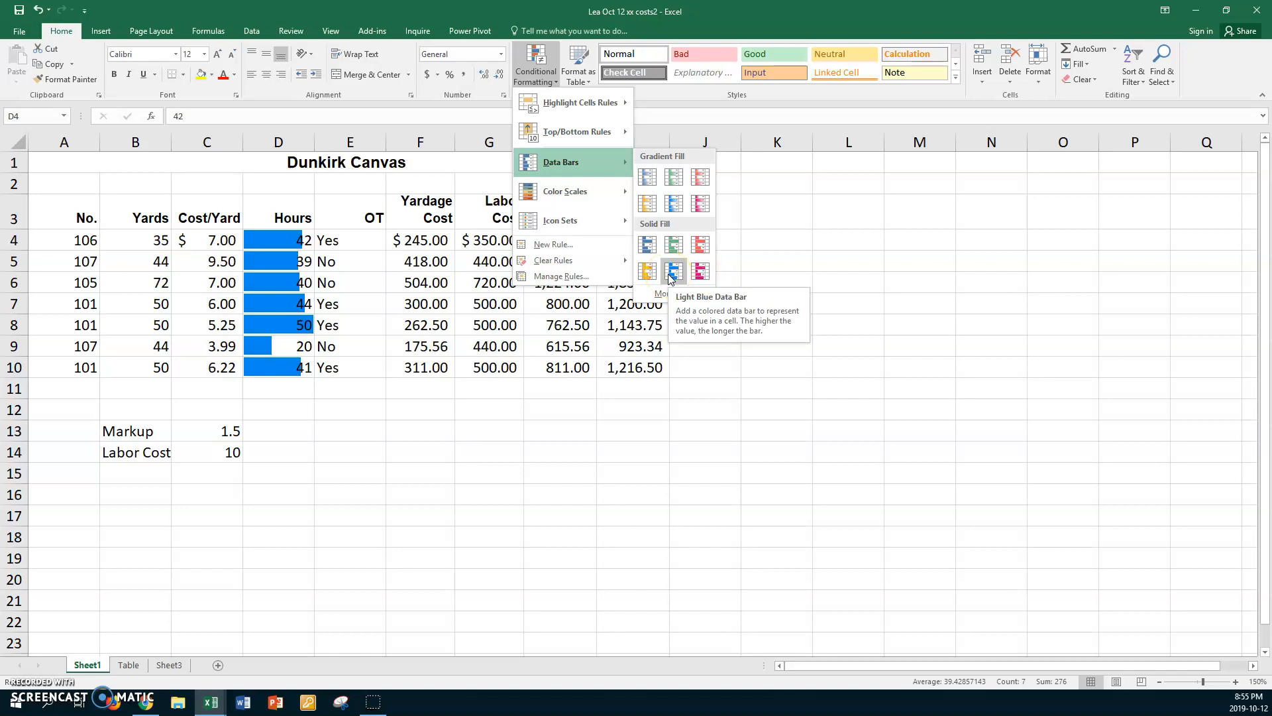
pyautogui.click(591, 198)
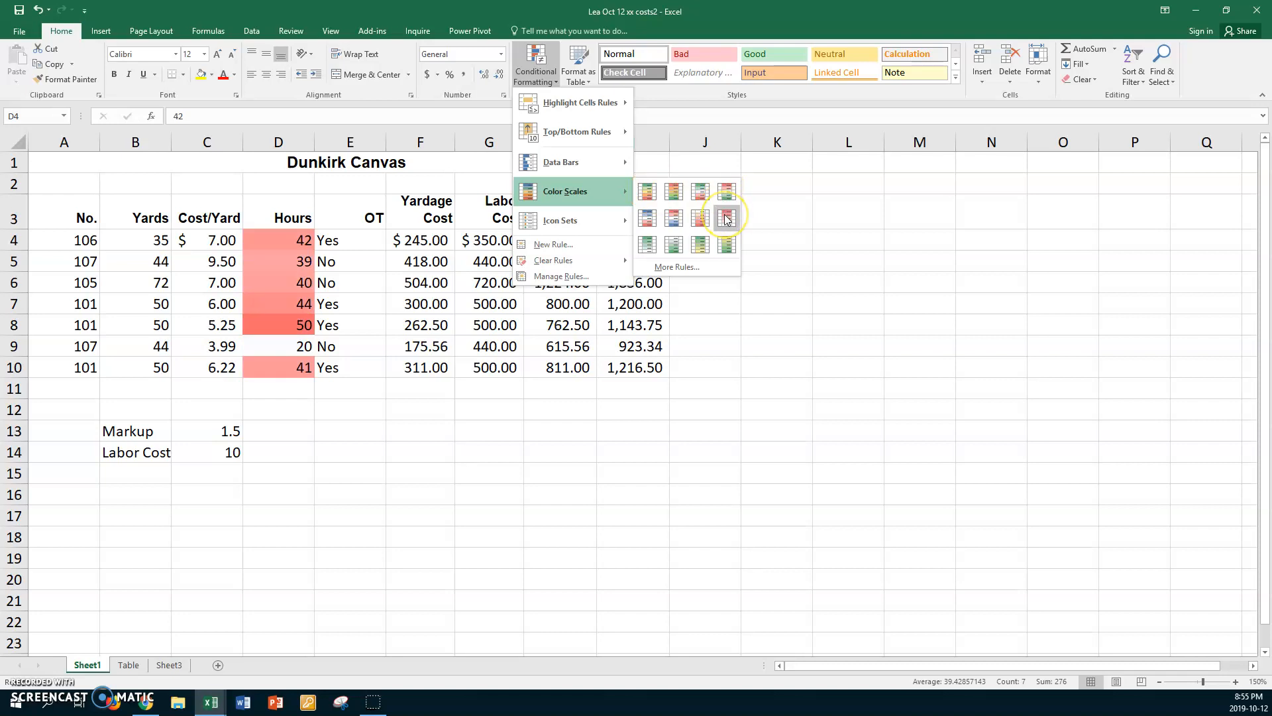
pyautogui.moveTo(603, 222)
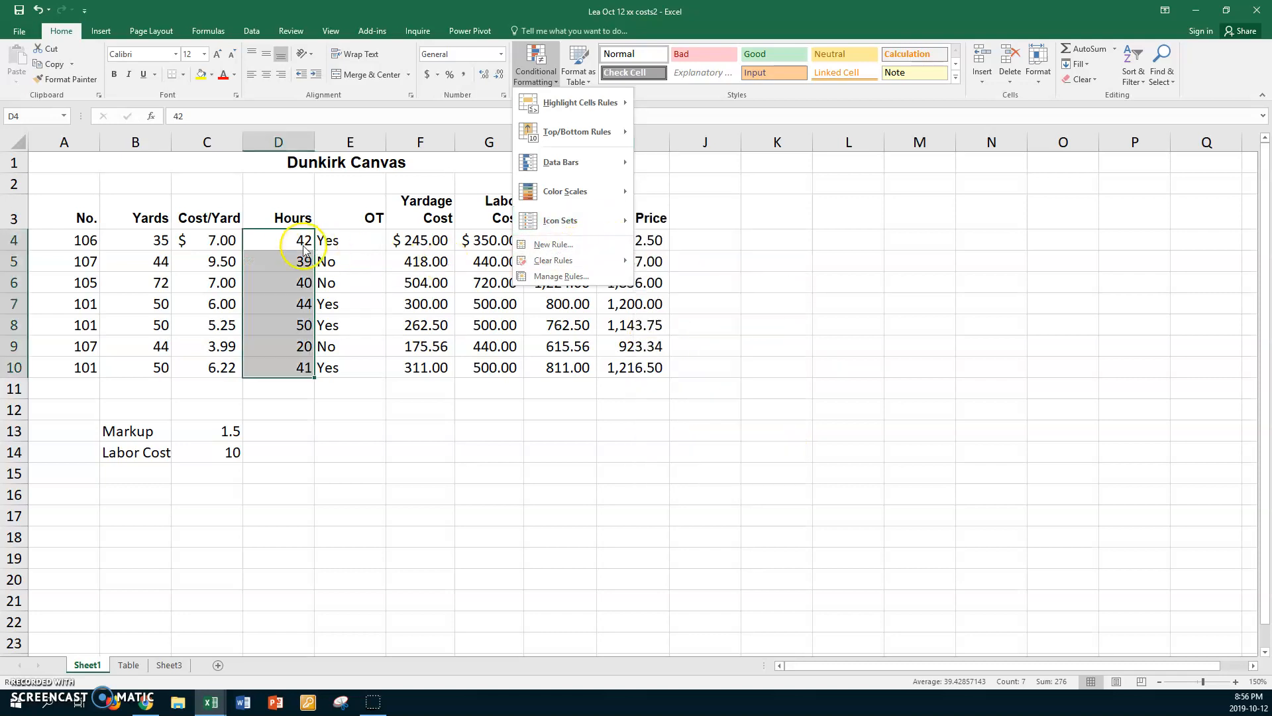
pyautogui.click(278, 243)
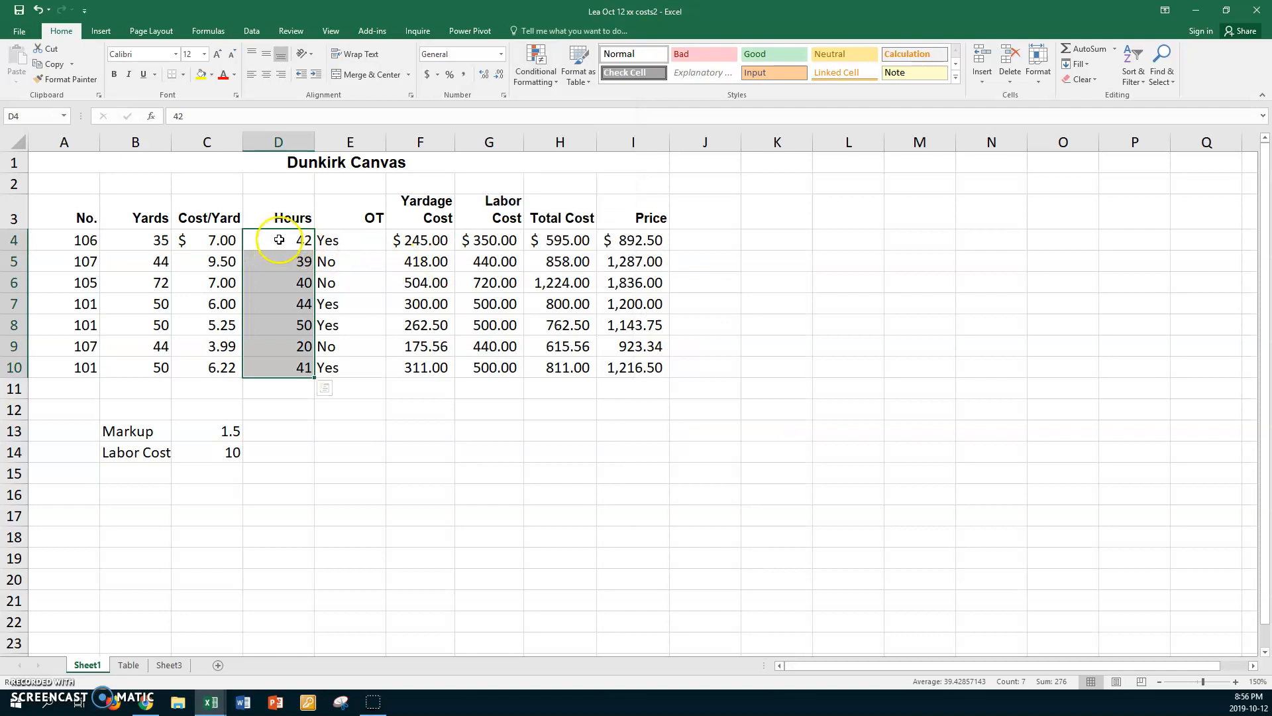
# Set up a Greater Than highlight rule with the threshold 40 for the hours in D4:D10.
pyautogui.moveTo(279, 240); pyautogui.dragTo(264, 360)
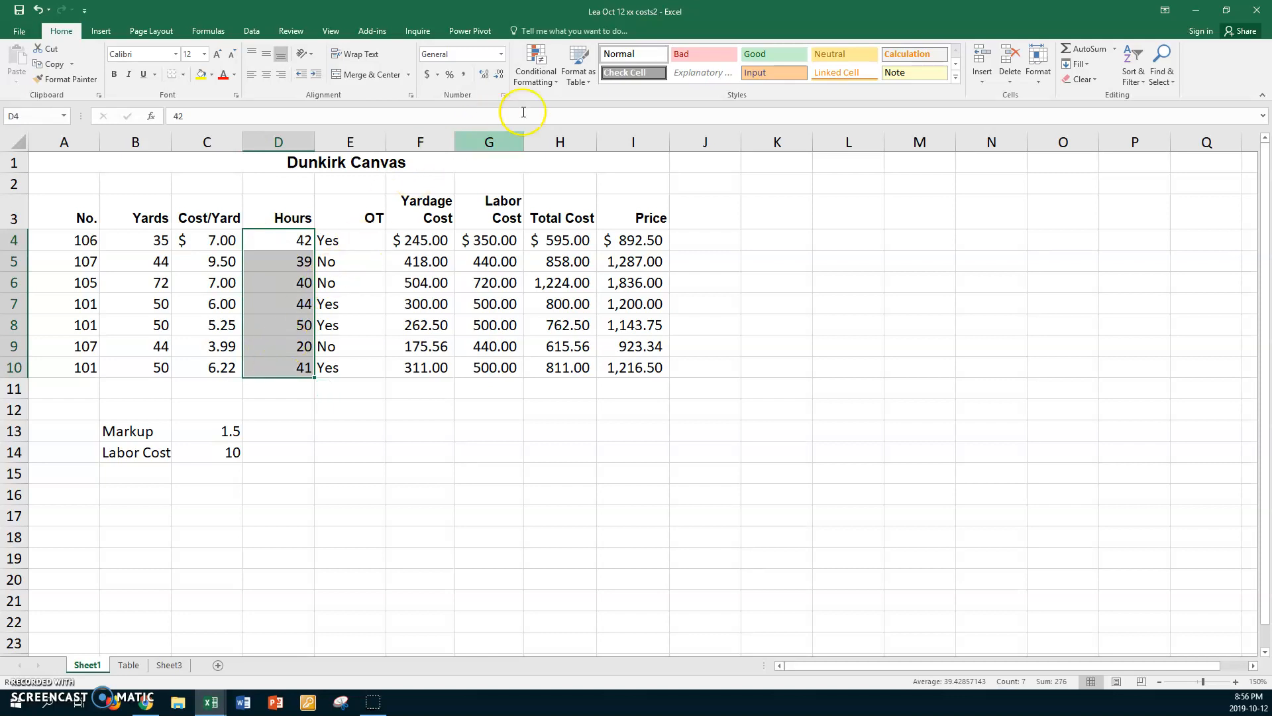
pyautogui.click(547, 74)
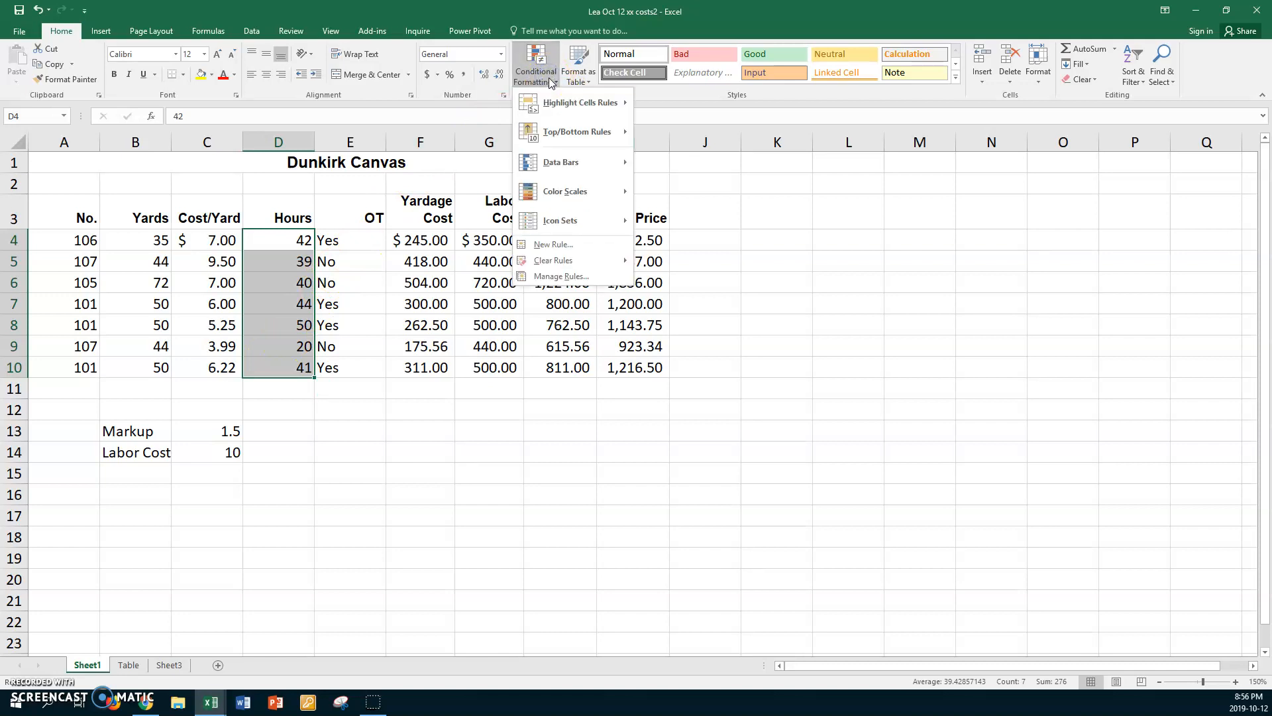
pyautogui.moveTo(564, 103)
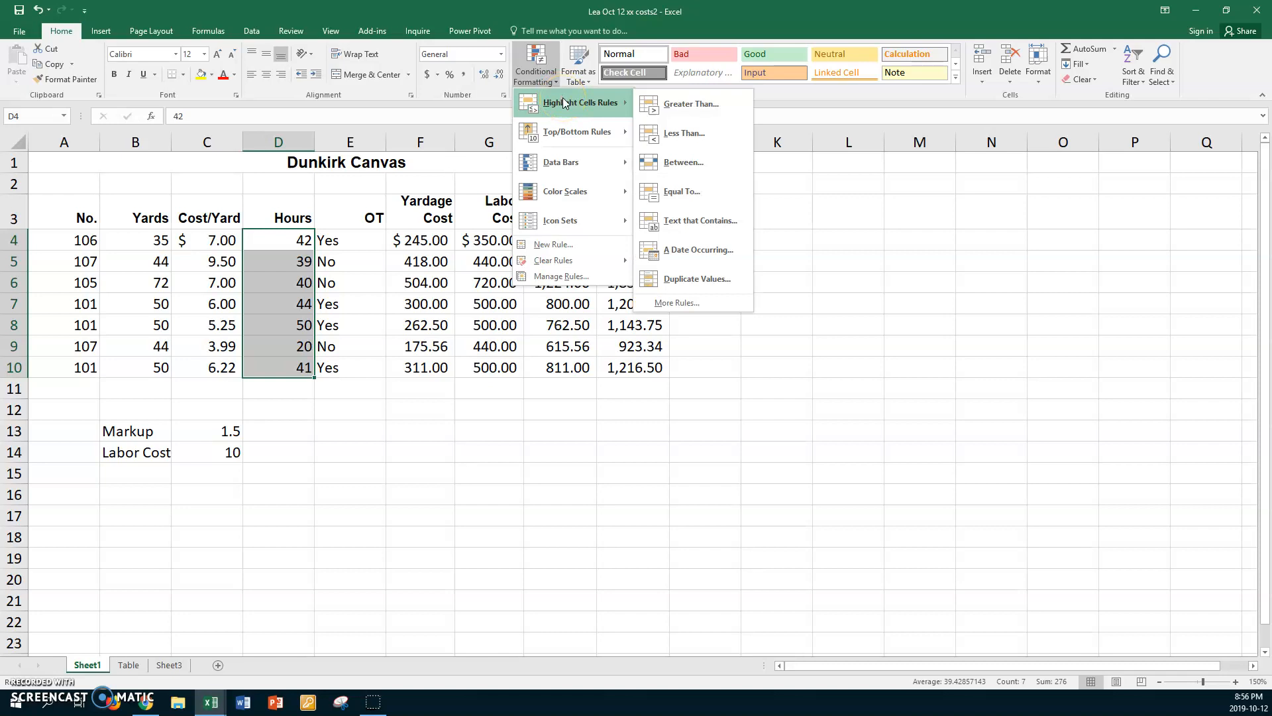
pyautogui.click(696, 102)
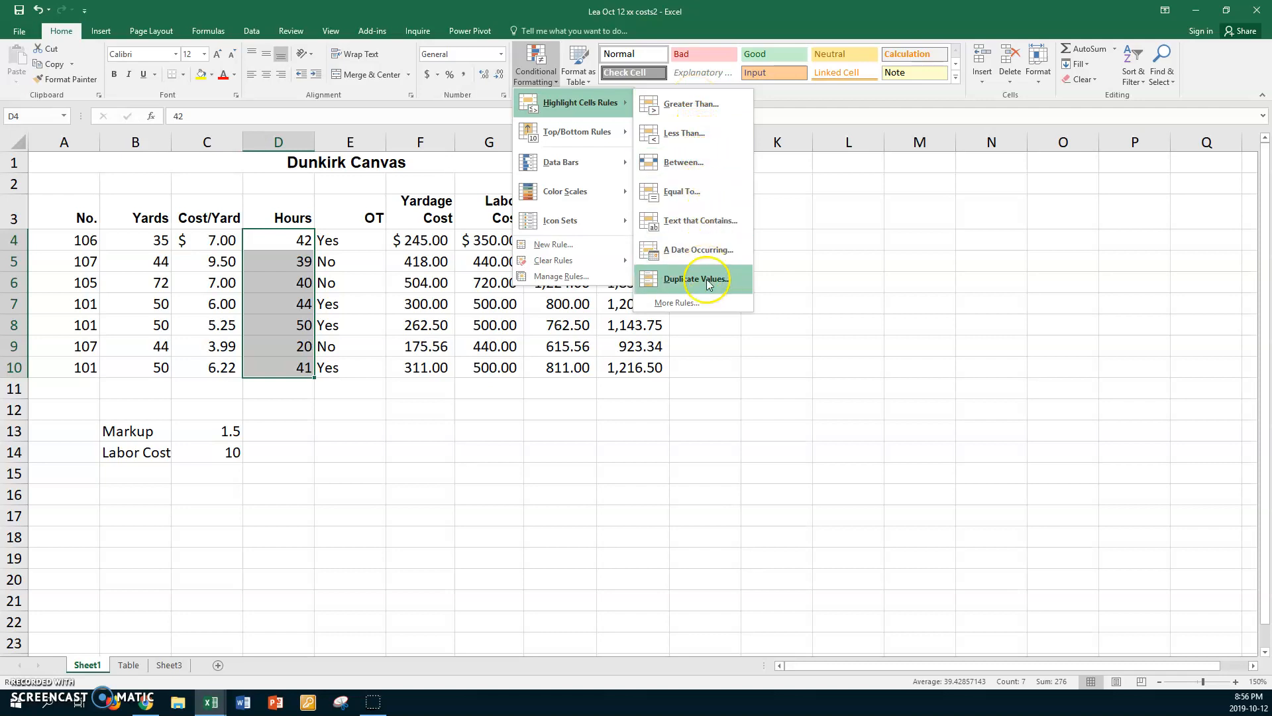
pyautogui.click(681, 105)
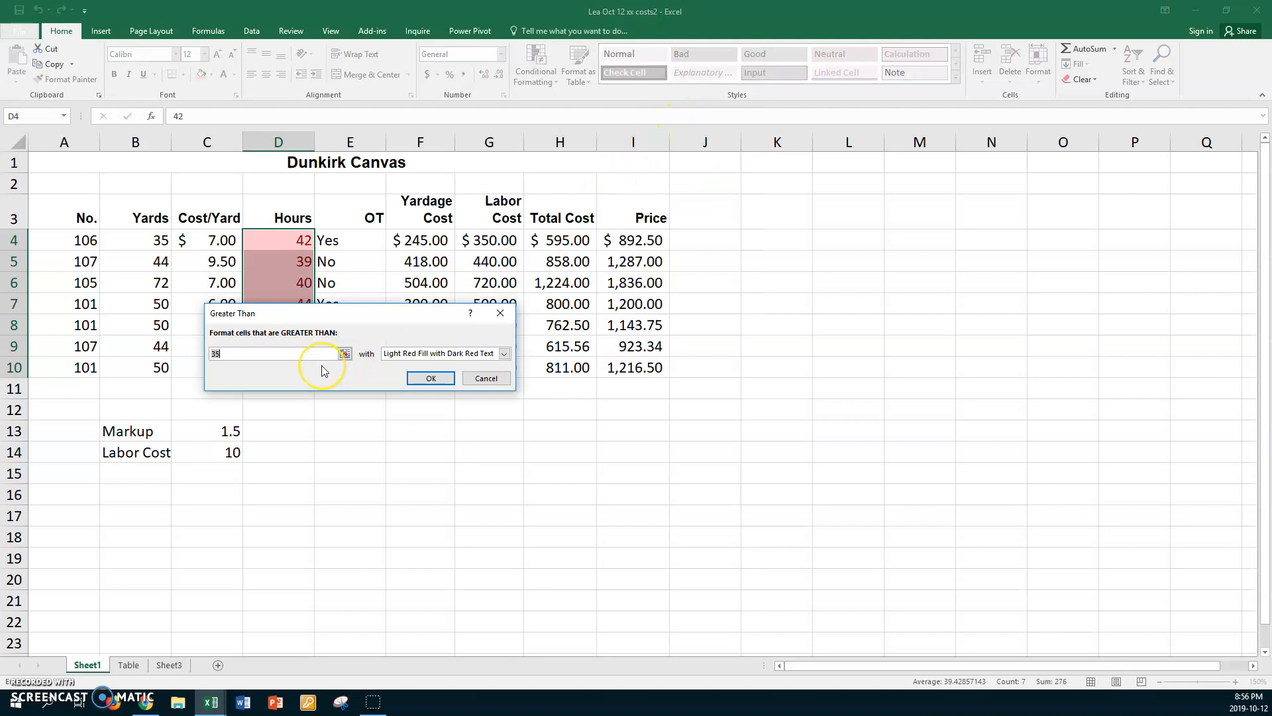
pyautogui.write('40')
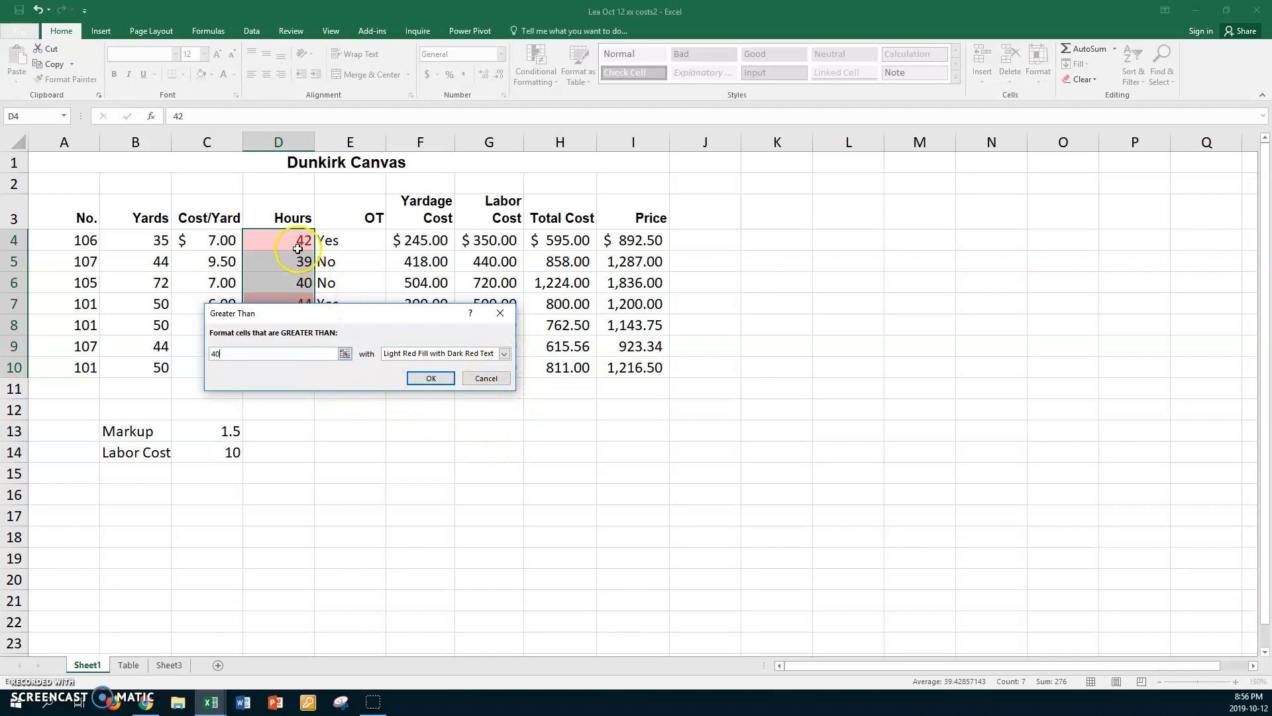
# Try the rule's preset formats: yellow fill, green fill, light red fill, red text and red border.
pyautogui.click(504, 354)
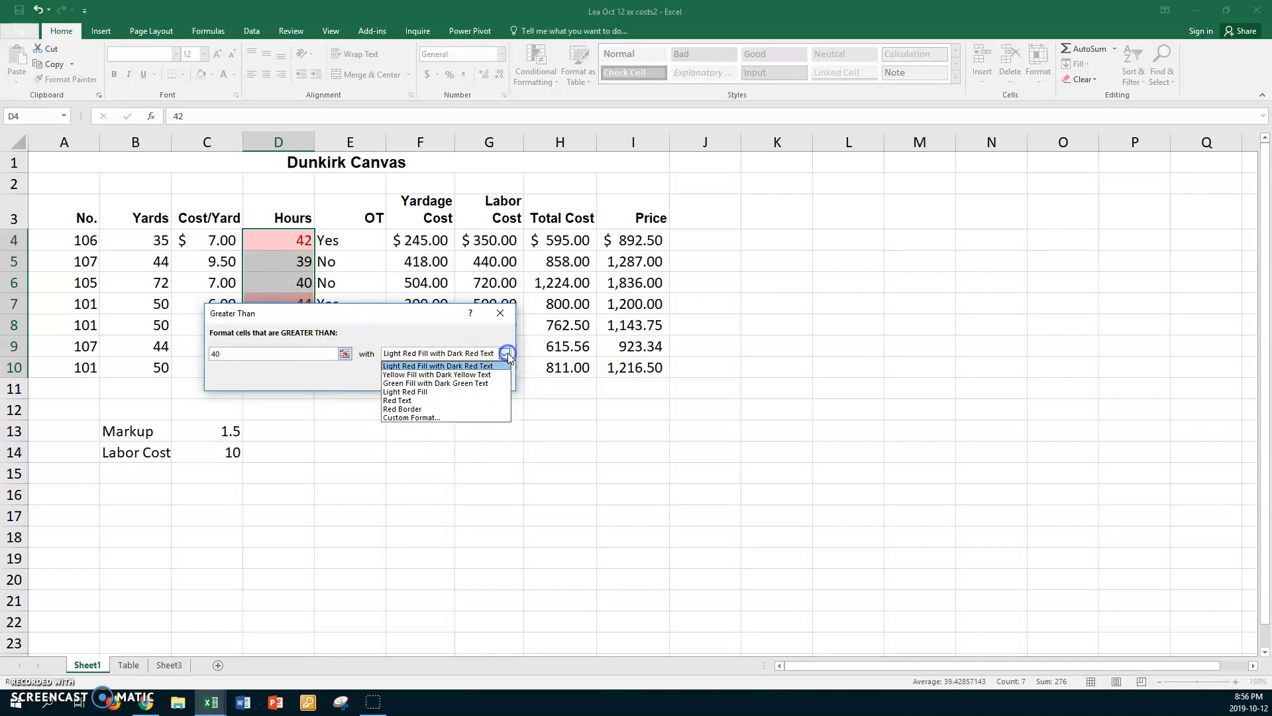
pyautogui.click(434, 375)
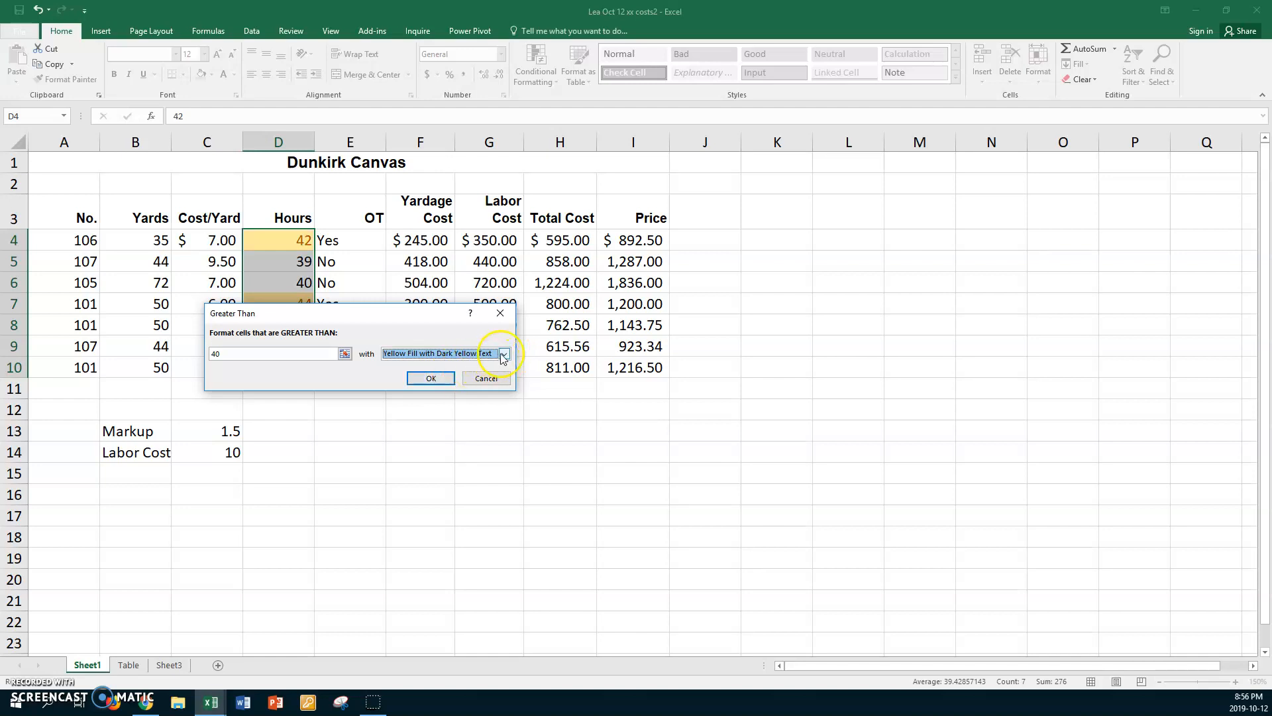
pyautogui.click(504, 354)
pyautogui.click(435, 384)
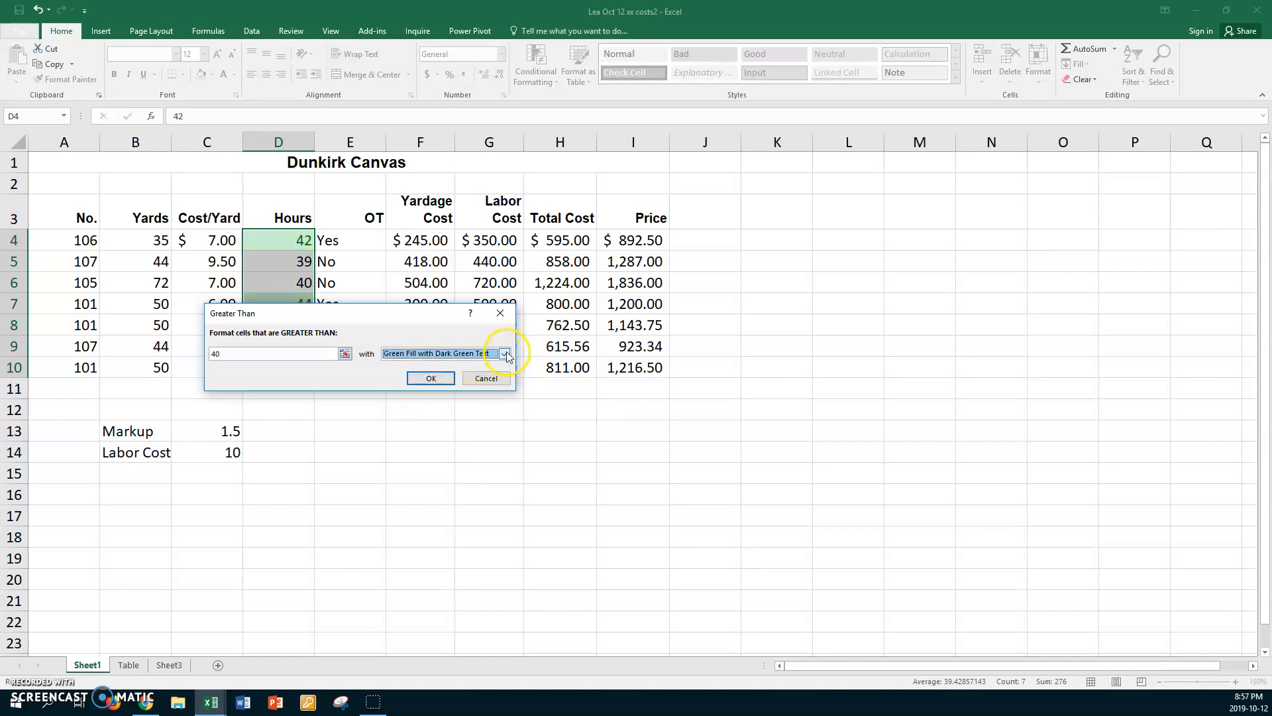
pyautogui.click(504, 353)
pyautogui.click(416, 393)
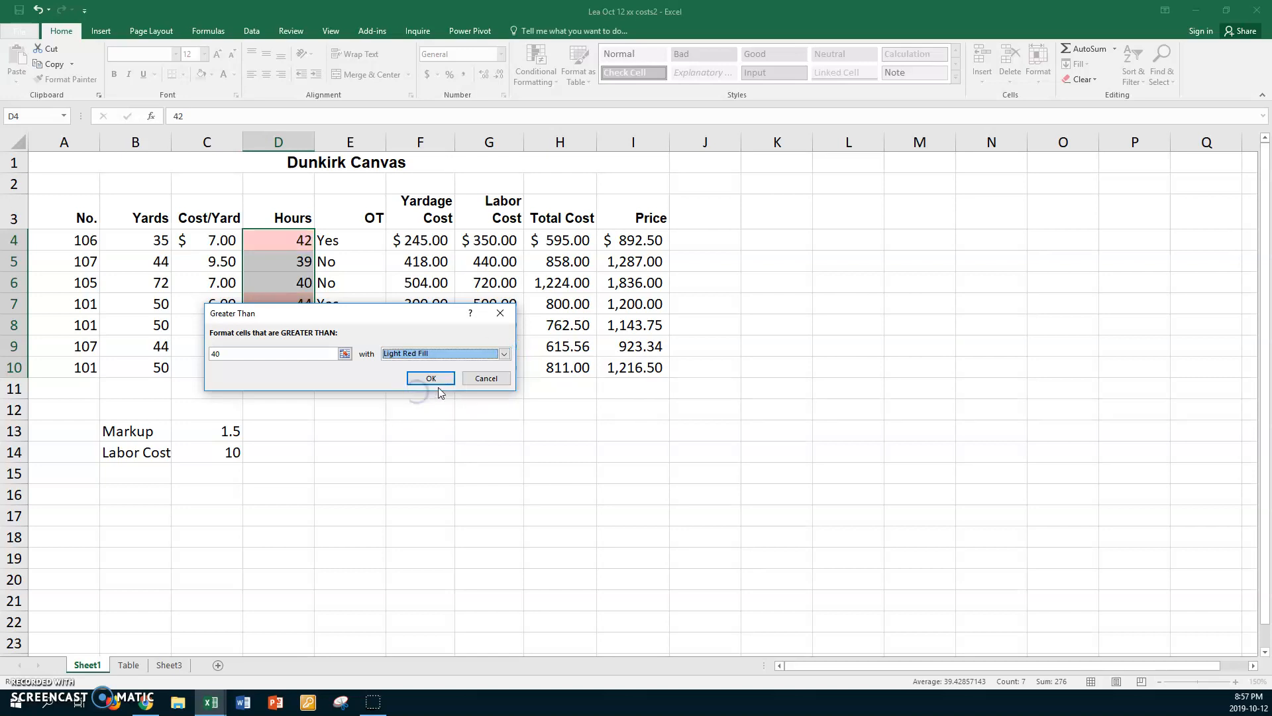
pyautogui.click(504, 354)
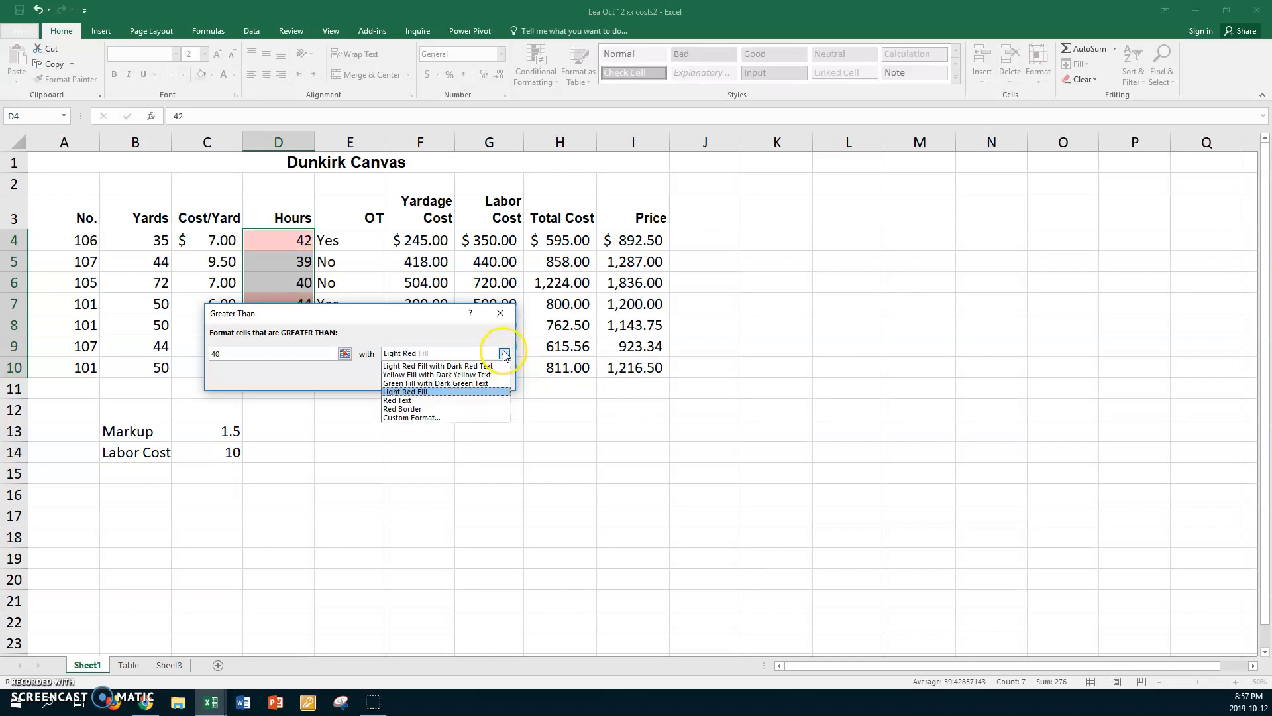
pyautogui.click(410, 400)
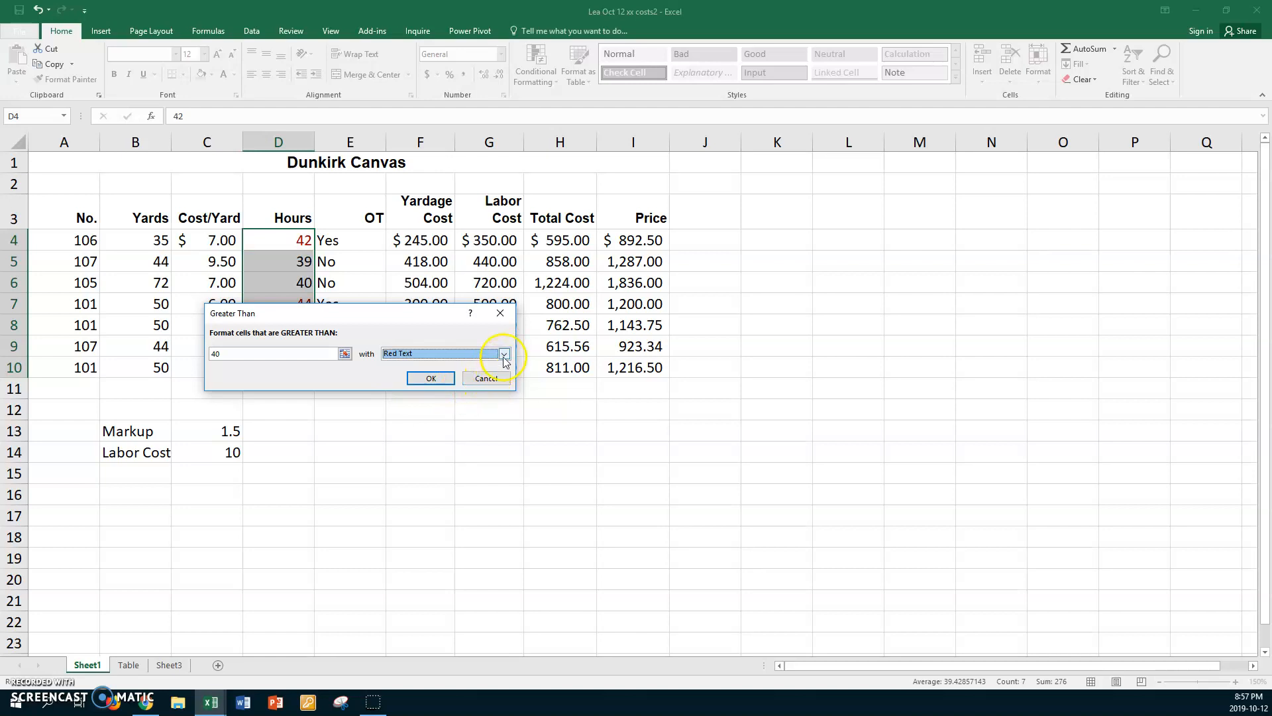
pyautogui.click(504, 355)
pyautogui.click(406, 409)
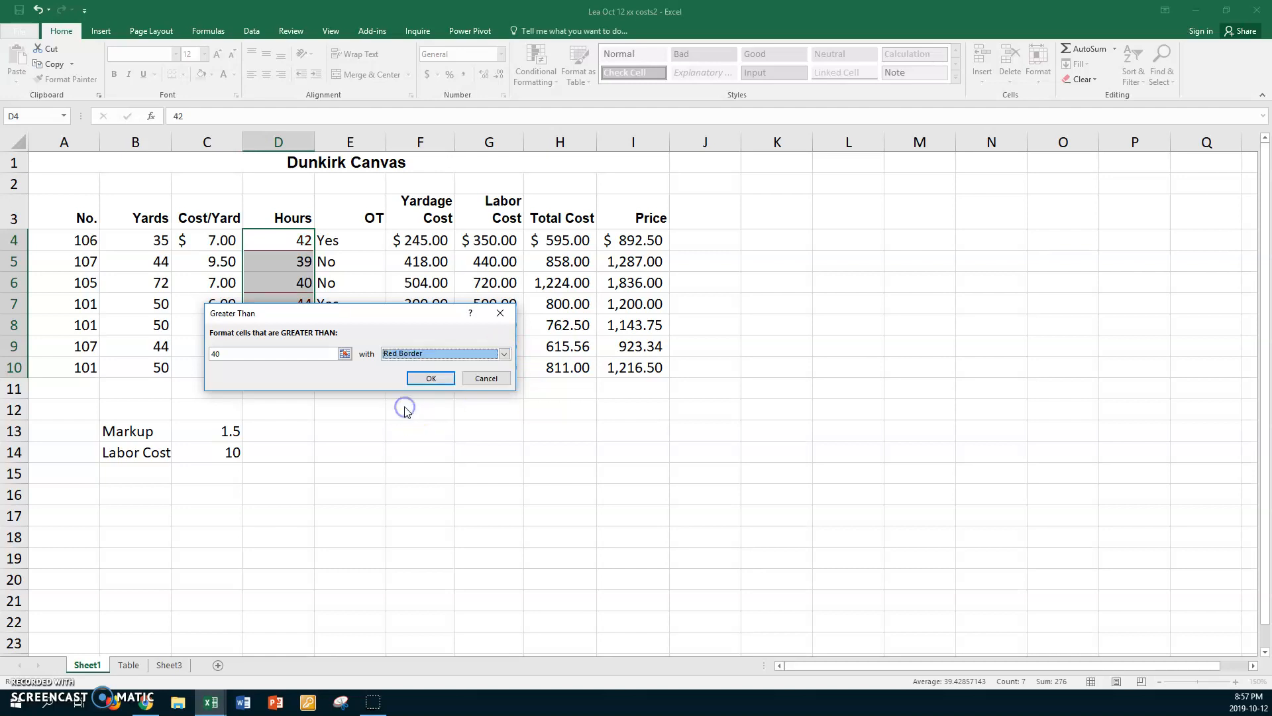
# Give the rule a custom format with a bold italic font in the theme's red color.
pyautogui.click(504, 354)
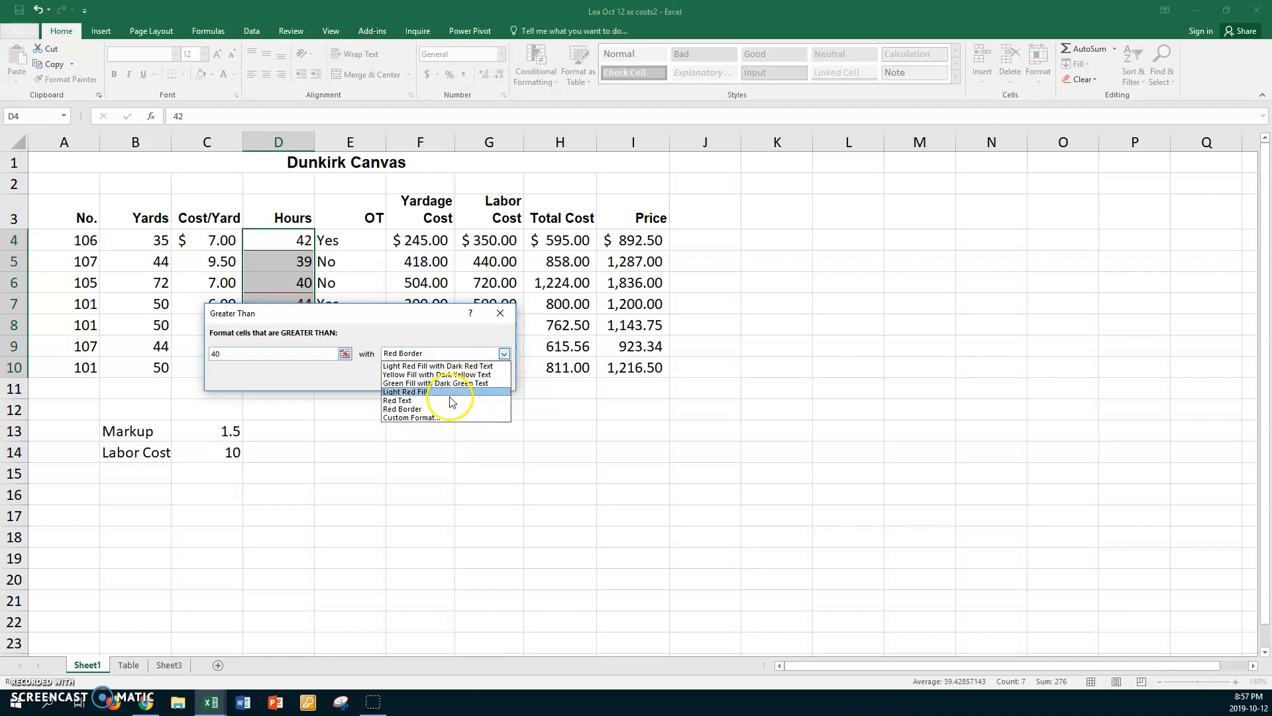
pyautogui.click(416, 418)
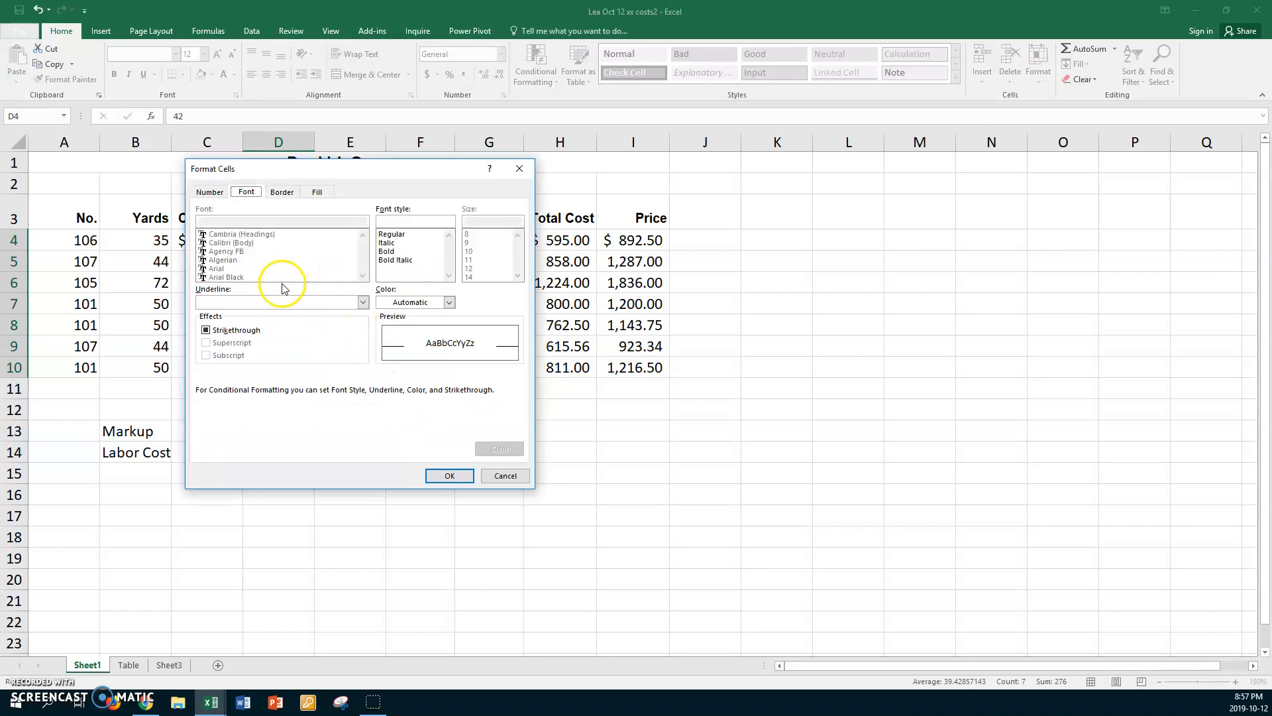
pyautogui.click(397, 260)
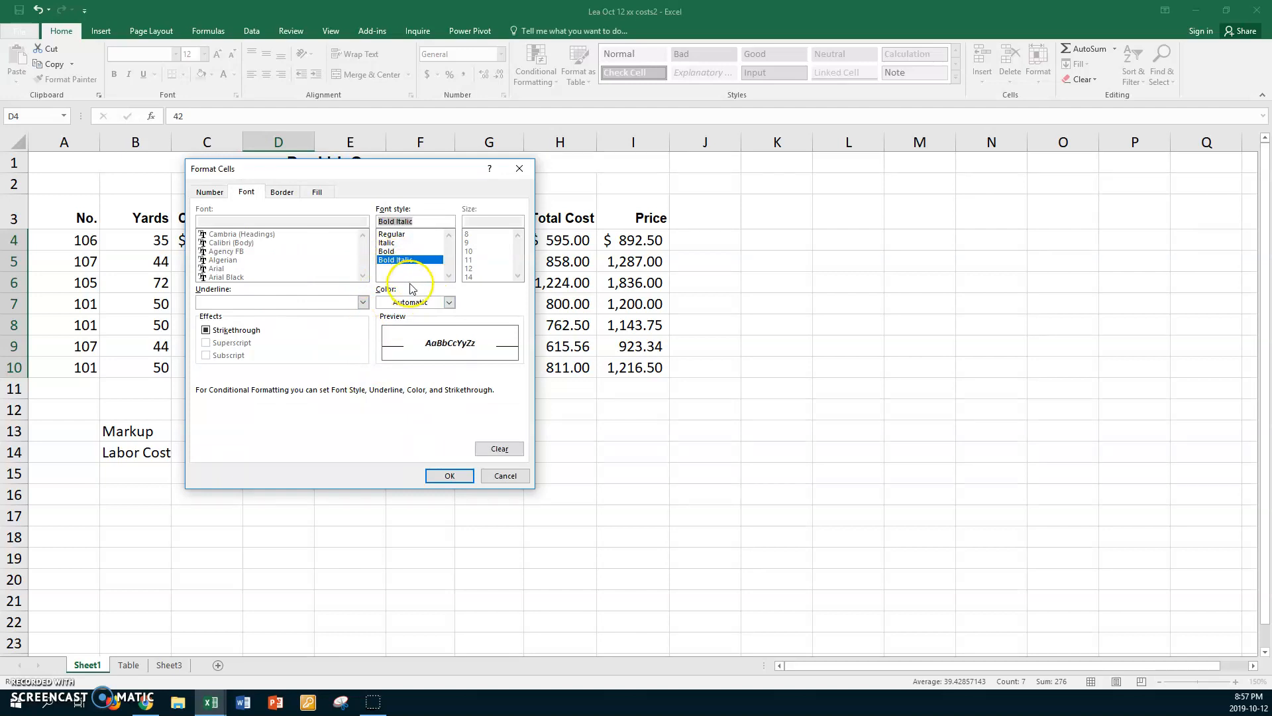
pyautogui.click(450, 302)
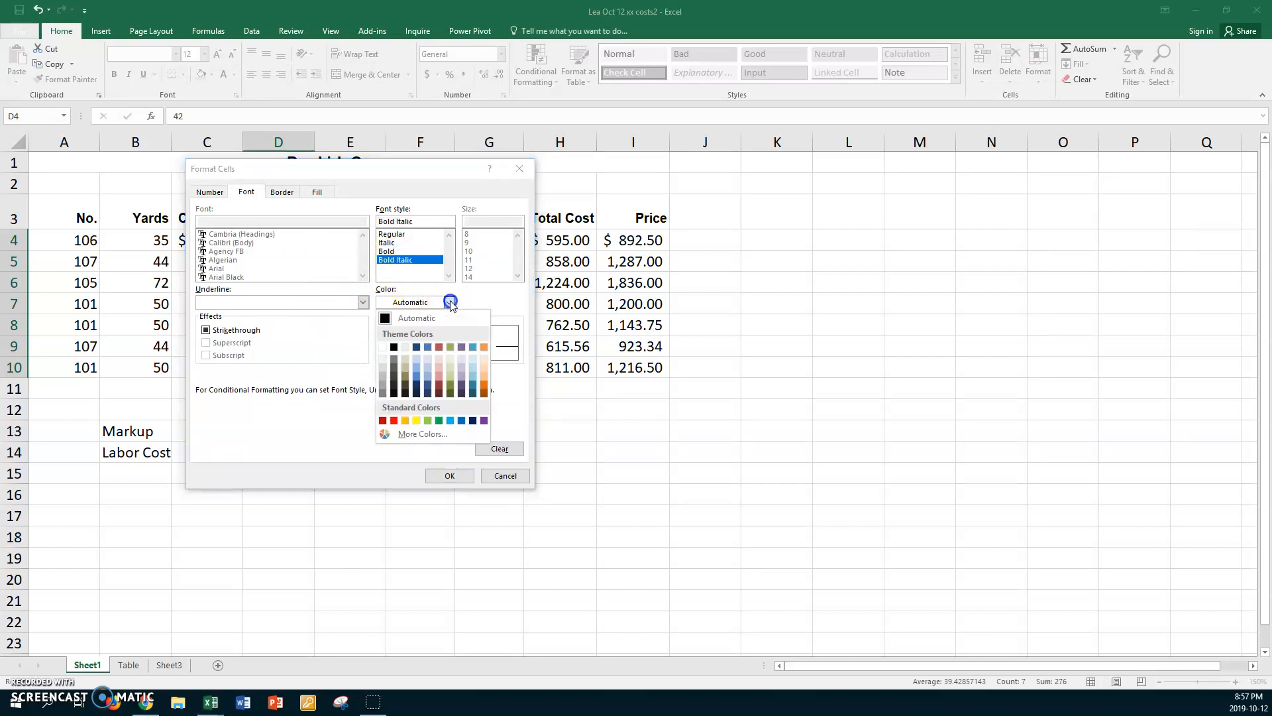
pyautogui.click(438, 347)
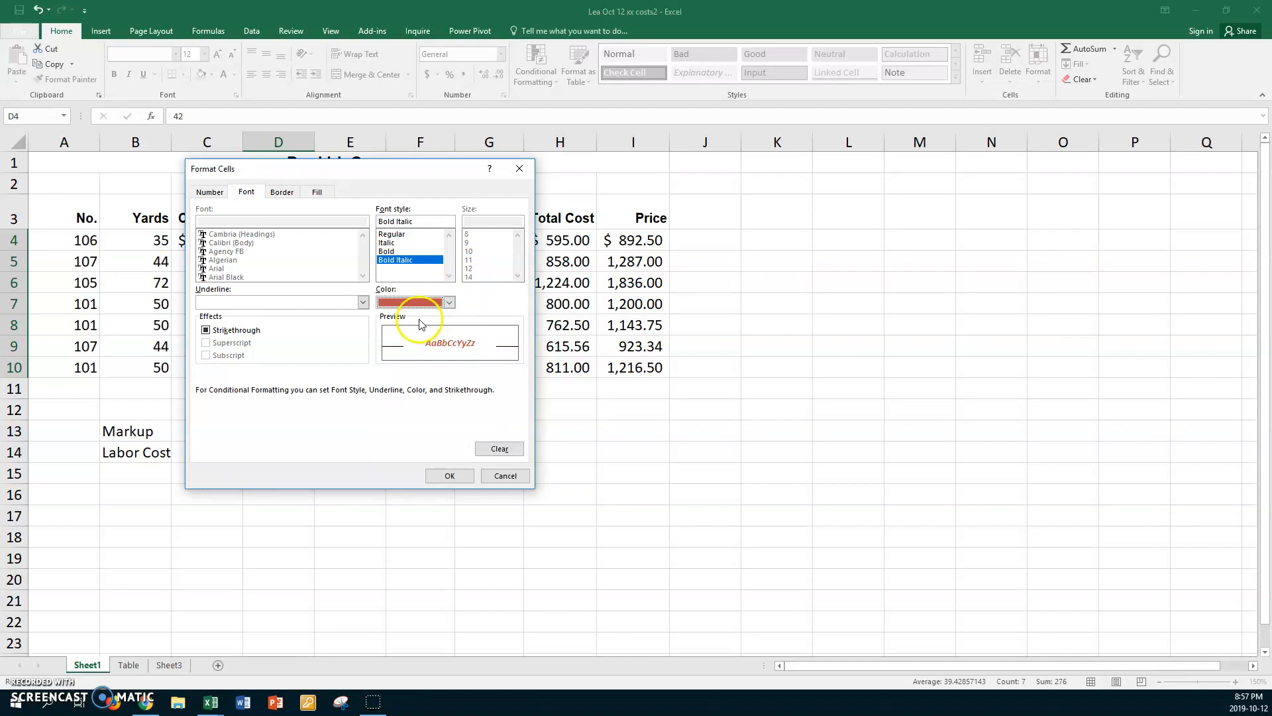
# Add a red outline border to the rule's custom cell format.
pyautogui.click(283, 194)
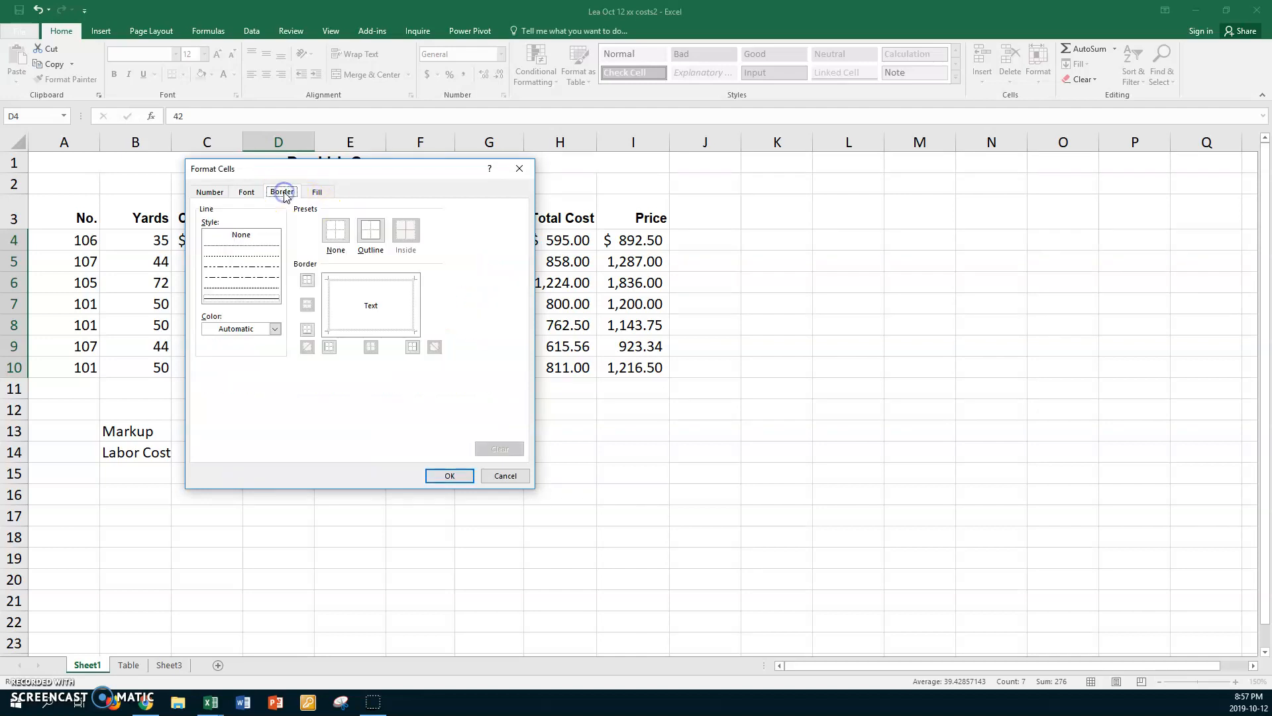
pyautogui.click(273, 297)
pyautogui.click(275, 329)
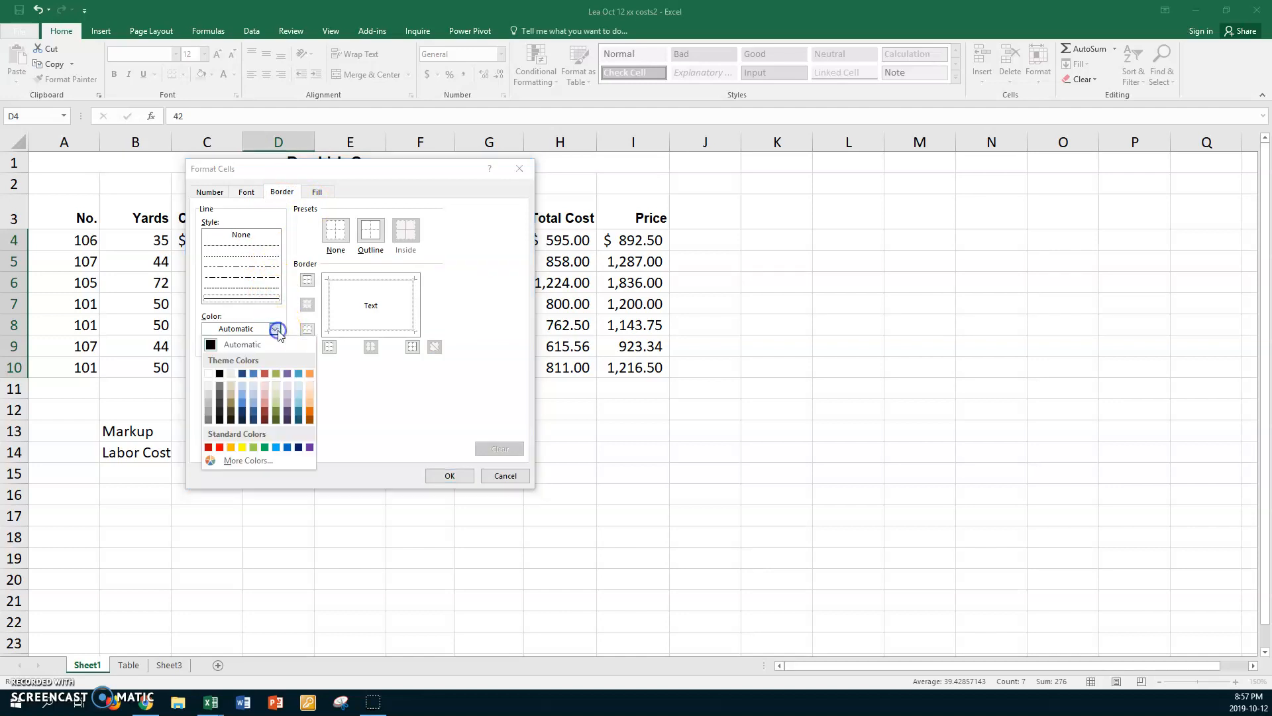
pyautogui.click(265, 373)
pyautogui.click(371, 232)
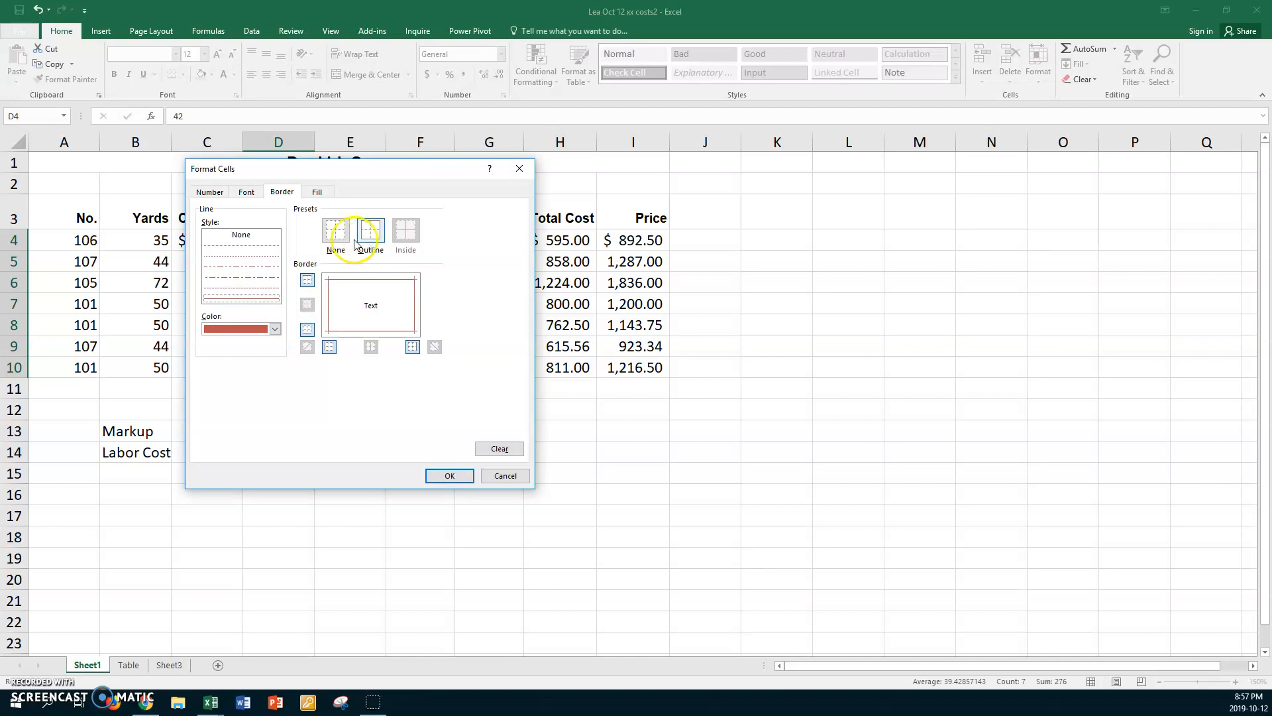
# Add the lightest olive green fill to the custom format and apply the rule to the hours.
pyautogui.click(316, 192)
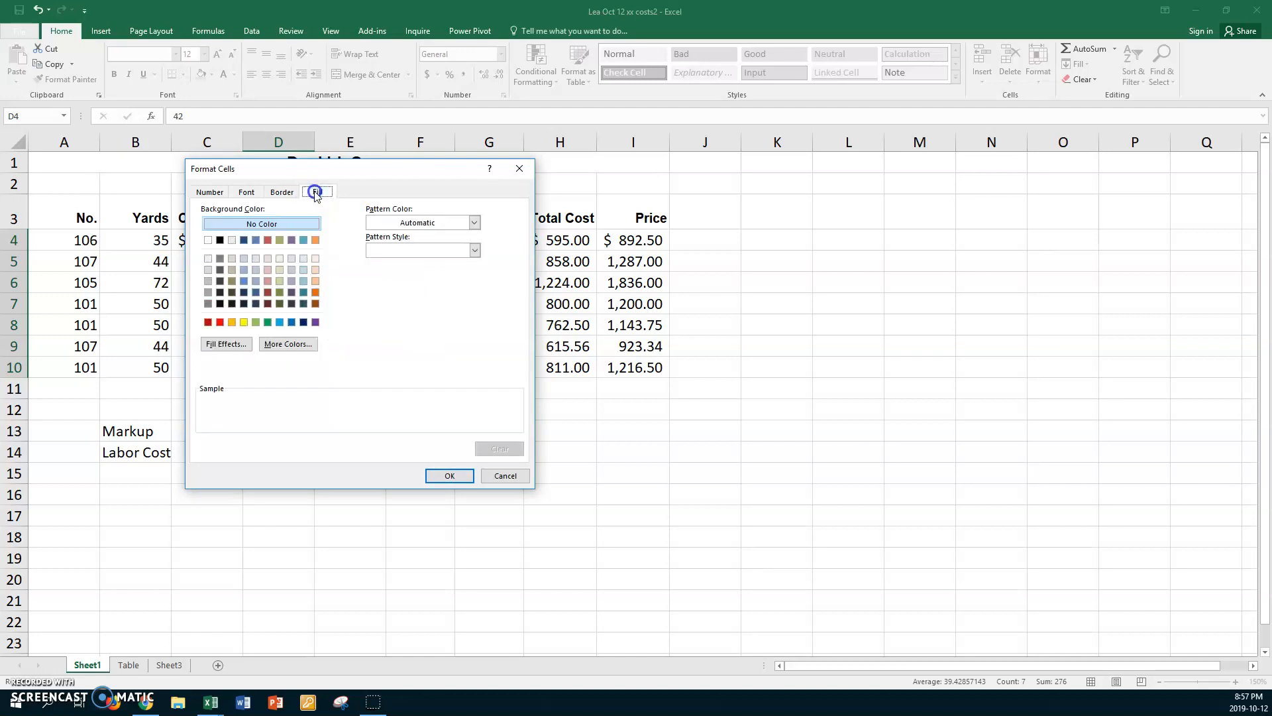
pyautogui.click(280, 260)
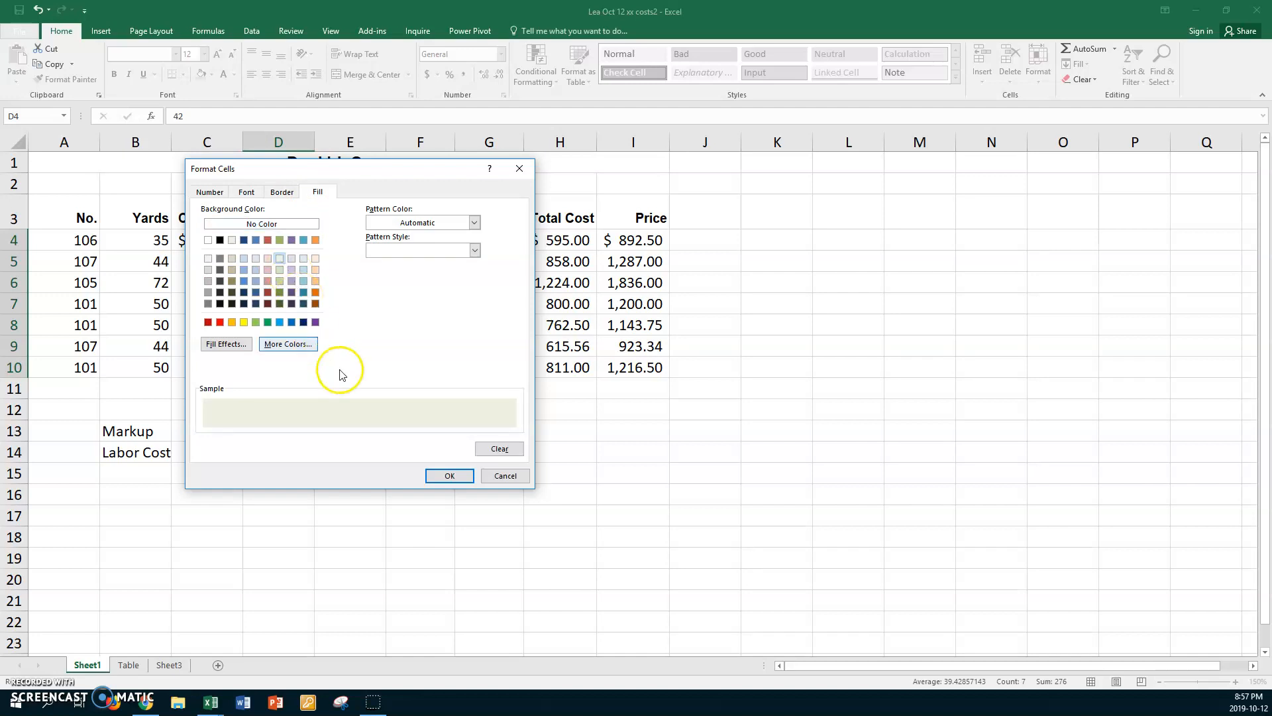
pyautogui.click(444, 476)
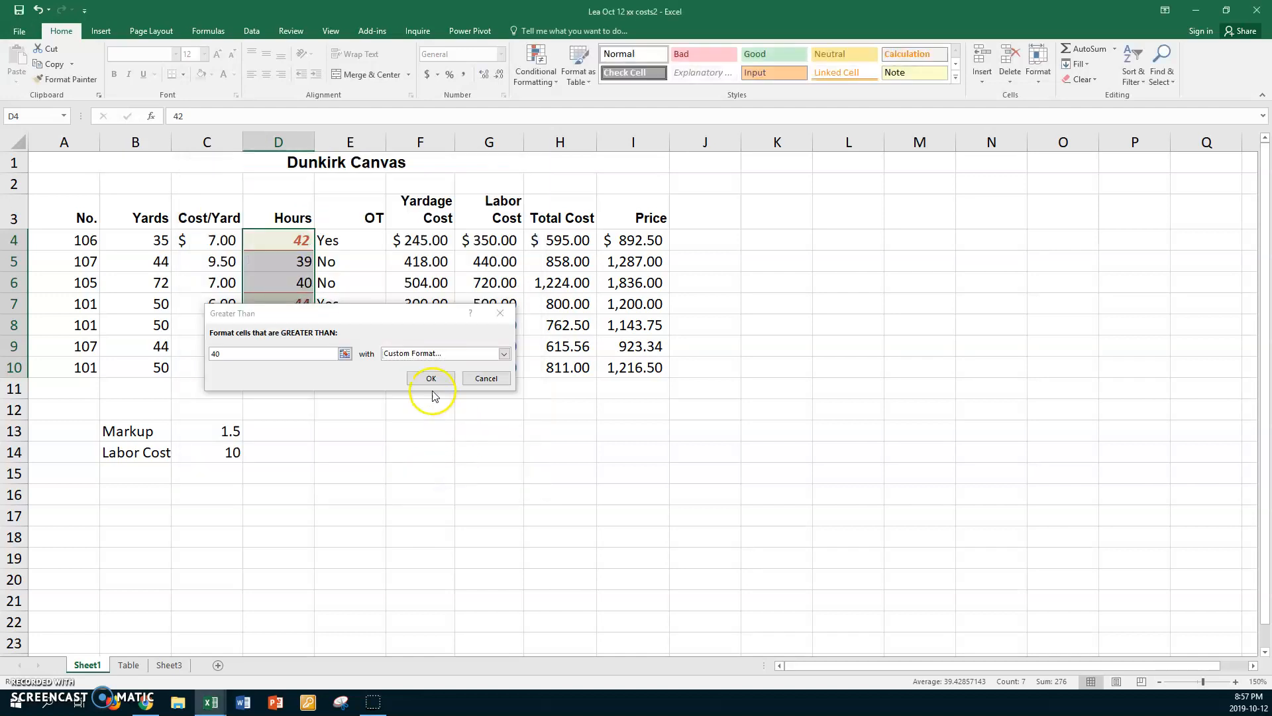
pyautogui.click(428, 376)
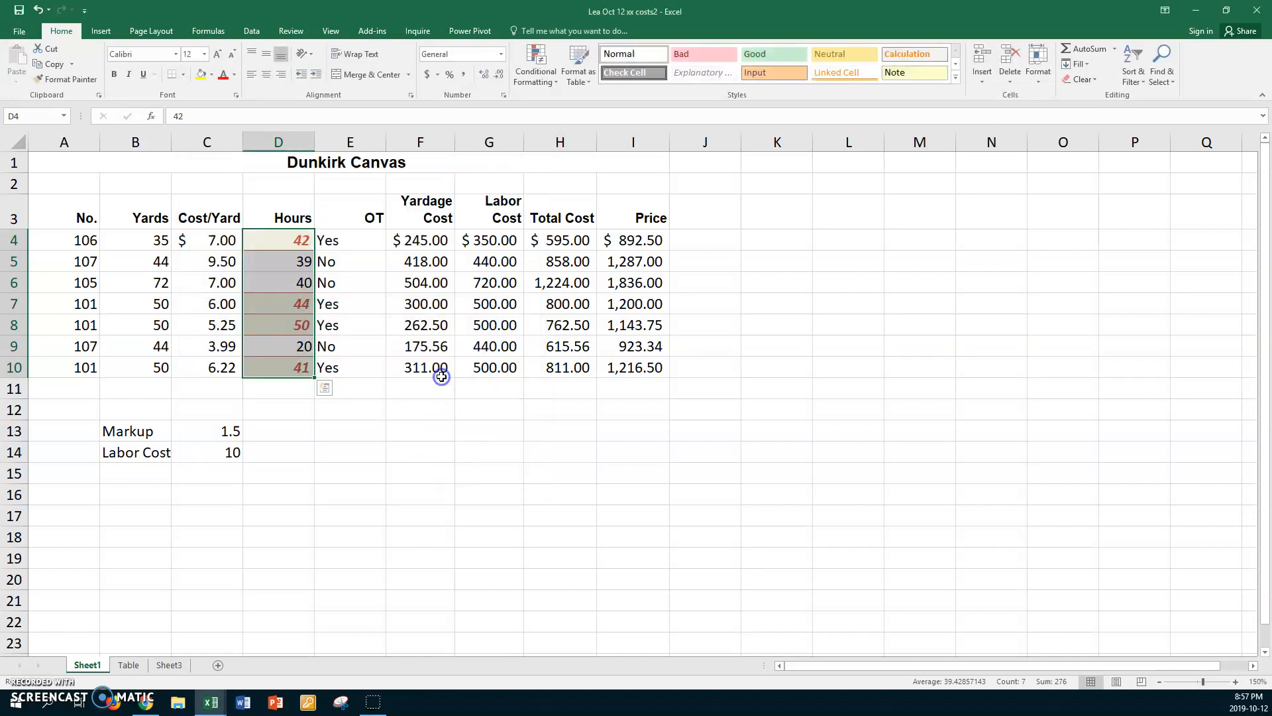
pyautogui.click(345, 261)
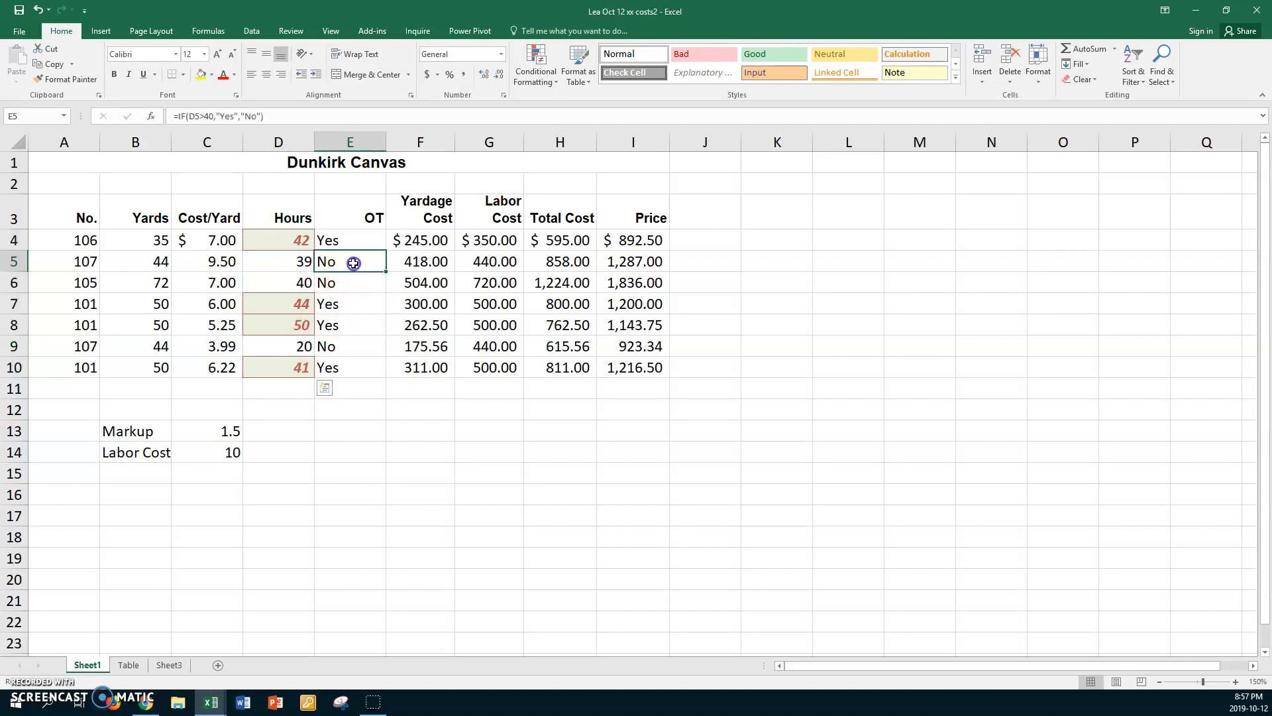
pyautogui.click(258, 240)
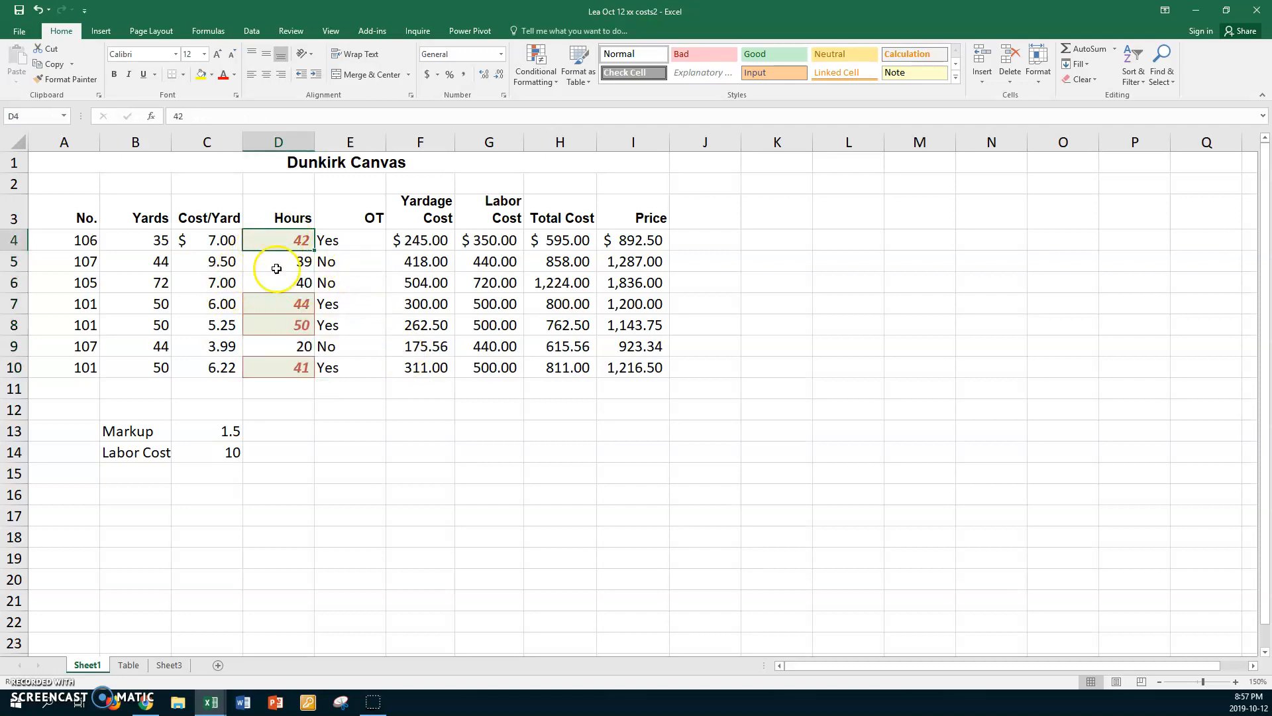
pyautogui.click(272, 303)
pyautogui.click(273, 325)
pyautogui.click(274, 363)
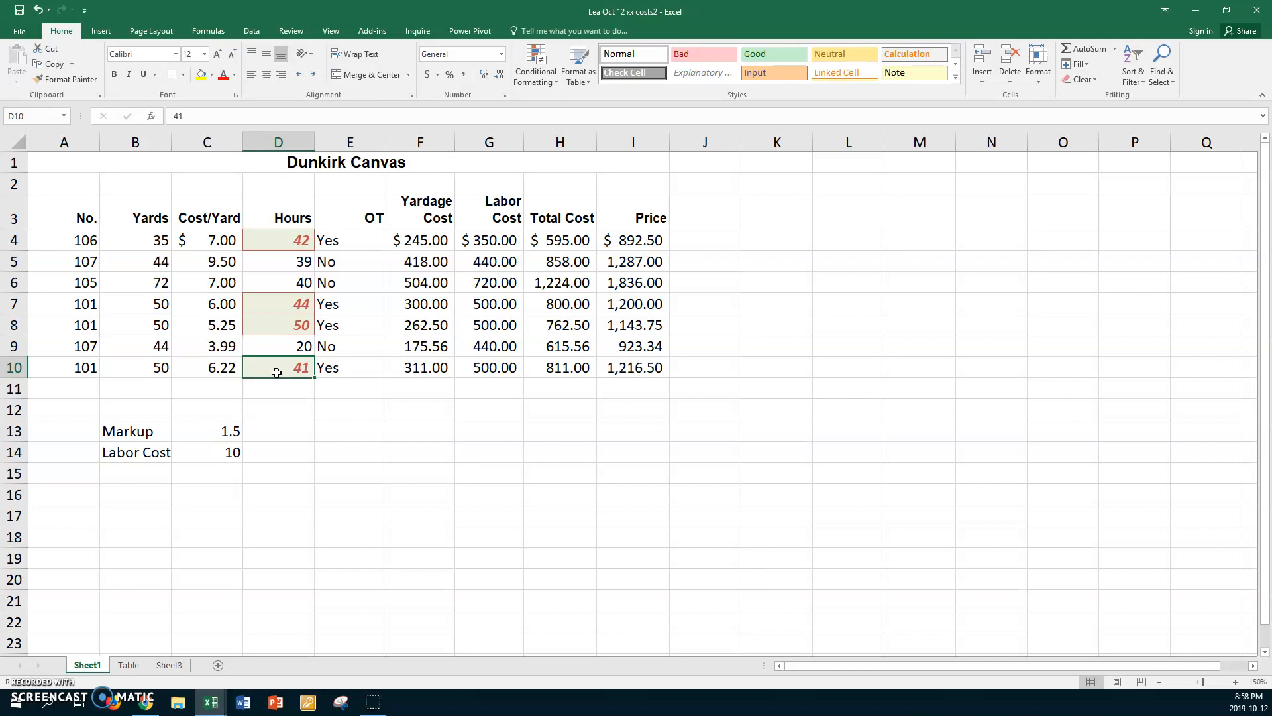
# Highlight OT cells E4:E10 that equal the value in $E$4 with Light Red Fill with Dark Red Text.
pyautogui.click(363, 240)
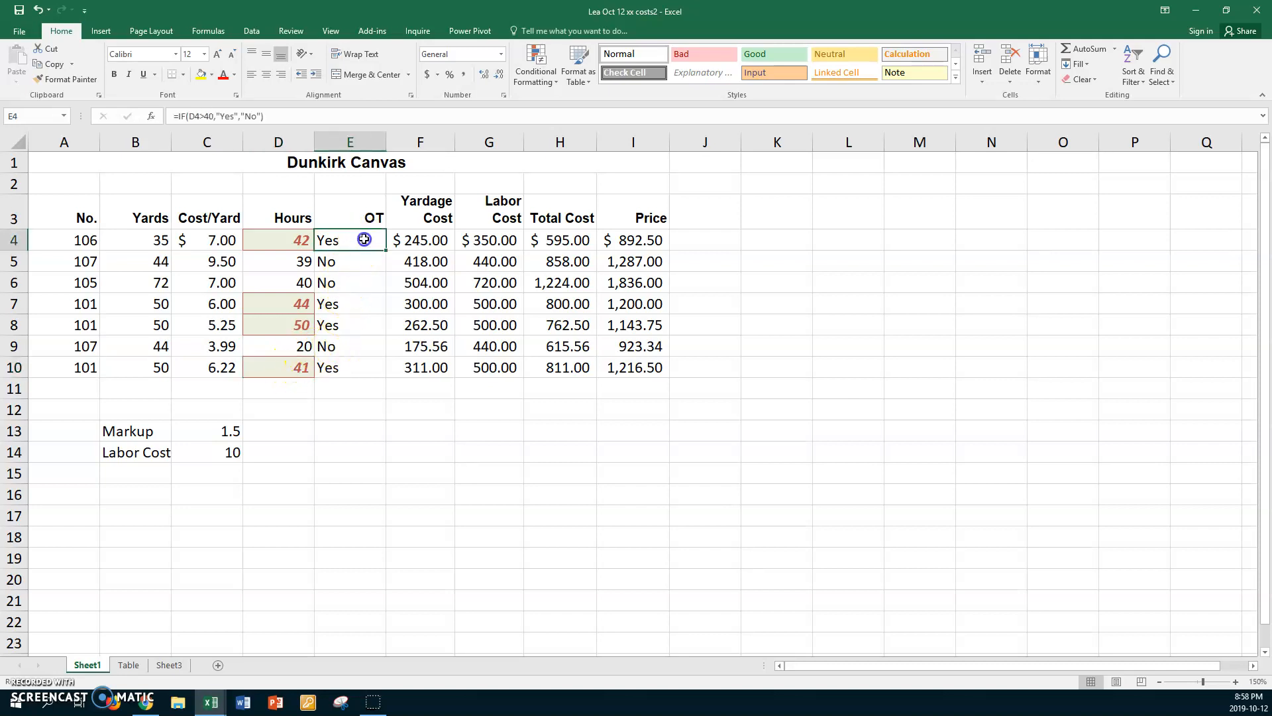
pyautogui.keyDown('shift'); pyautogui.click(353, 373); pyautogui.keyUp('shift')
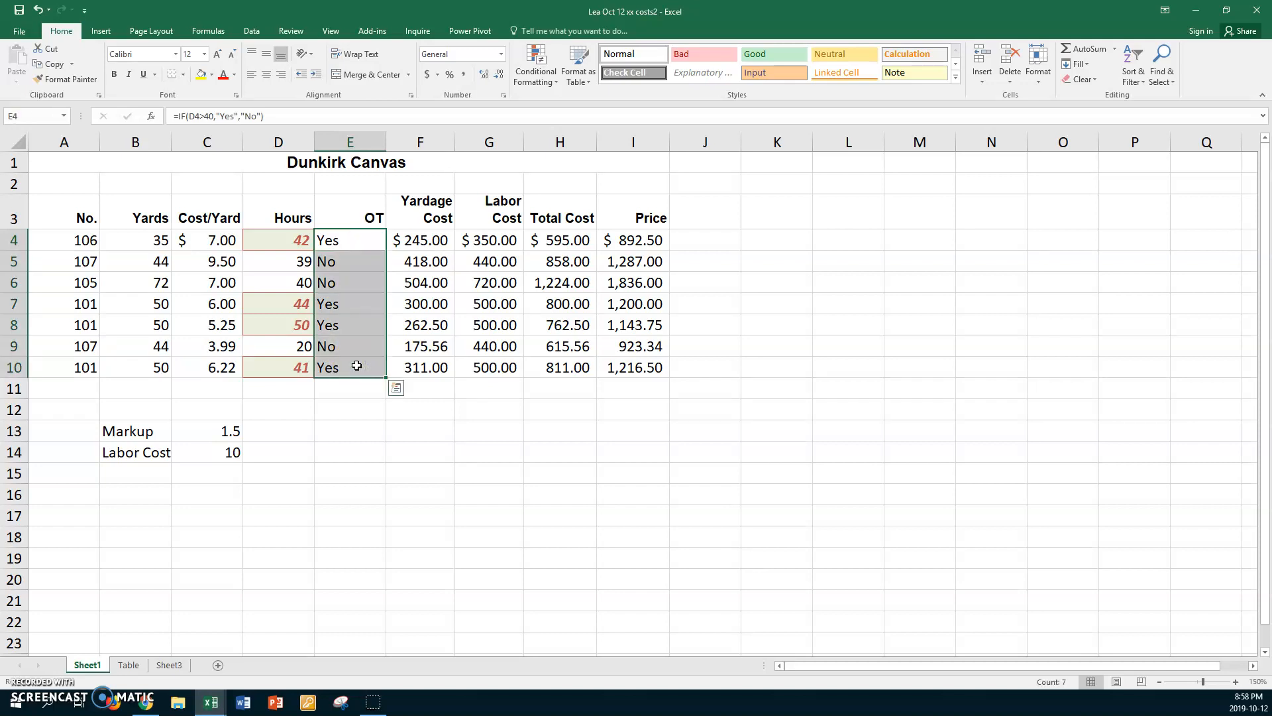
pyautogui.click(547, 79)
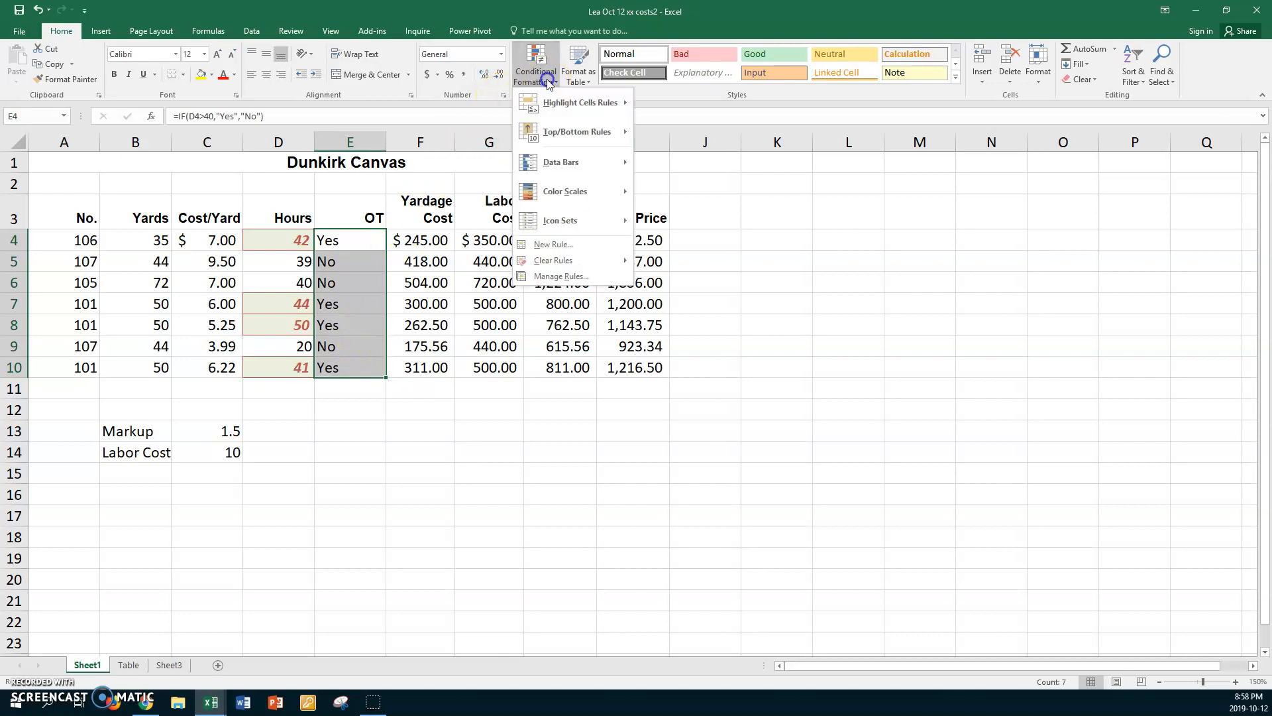
pyautogui.moveTo(564, 101)
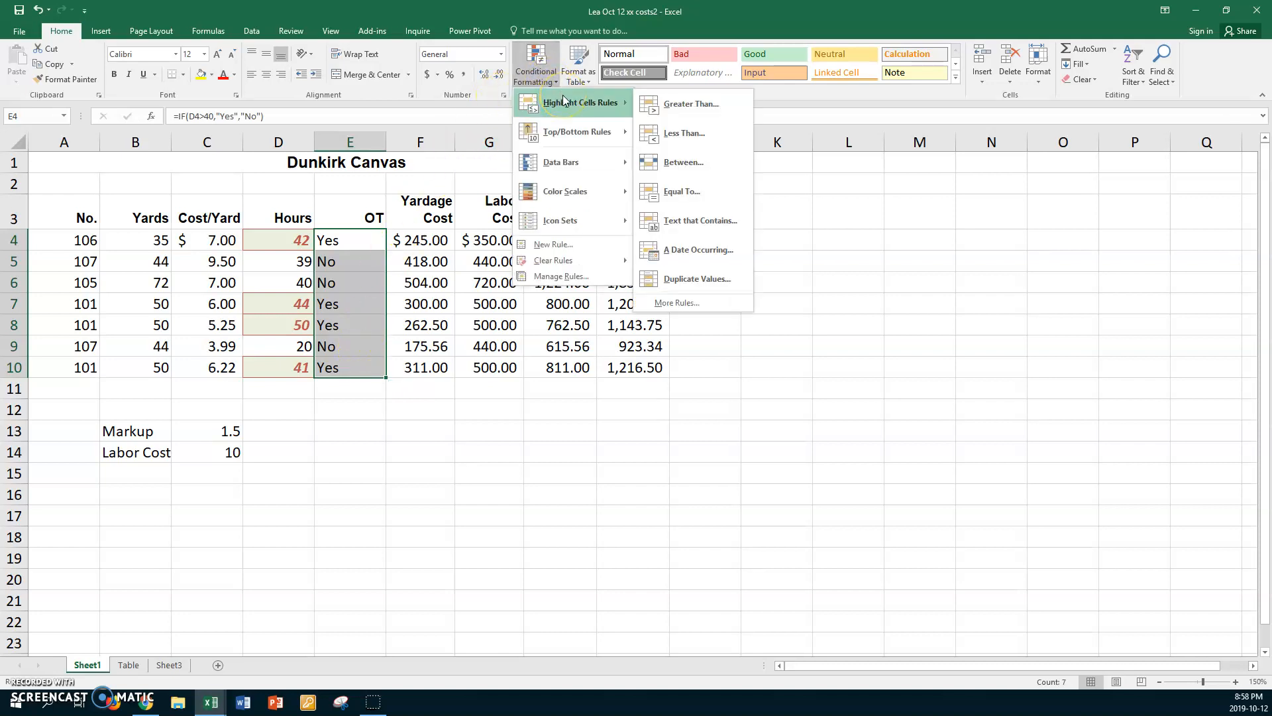
pyautogui.click(691, 192)
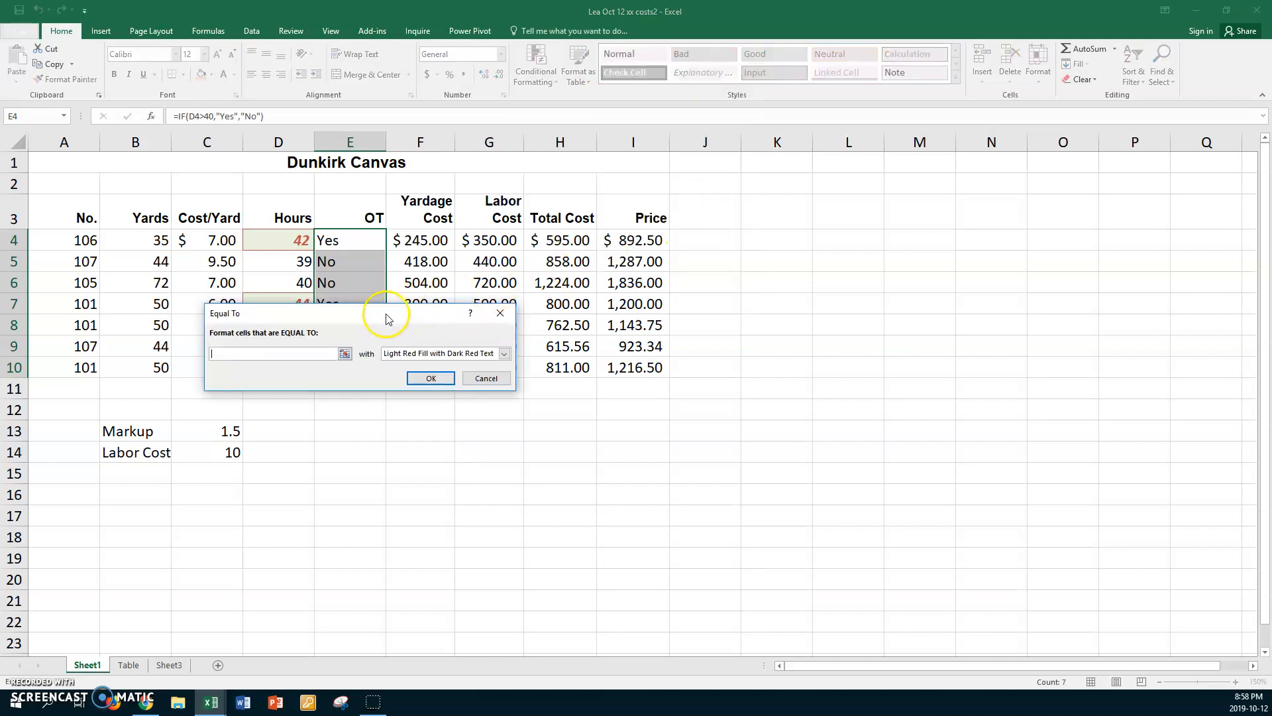
pyautogui.moveTo(381, 319); pyautogui.dragTo(511, 394)
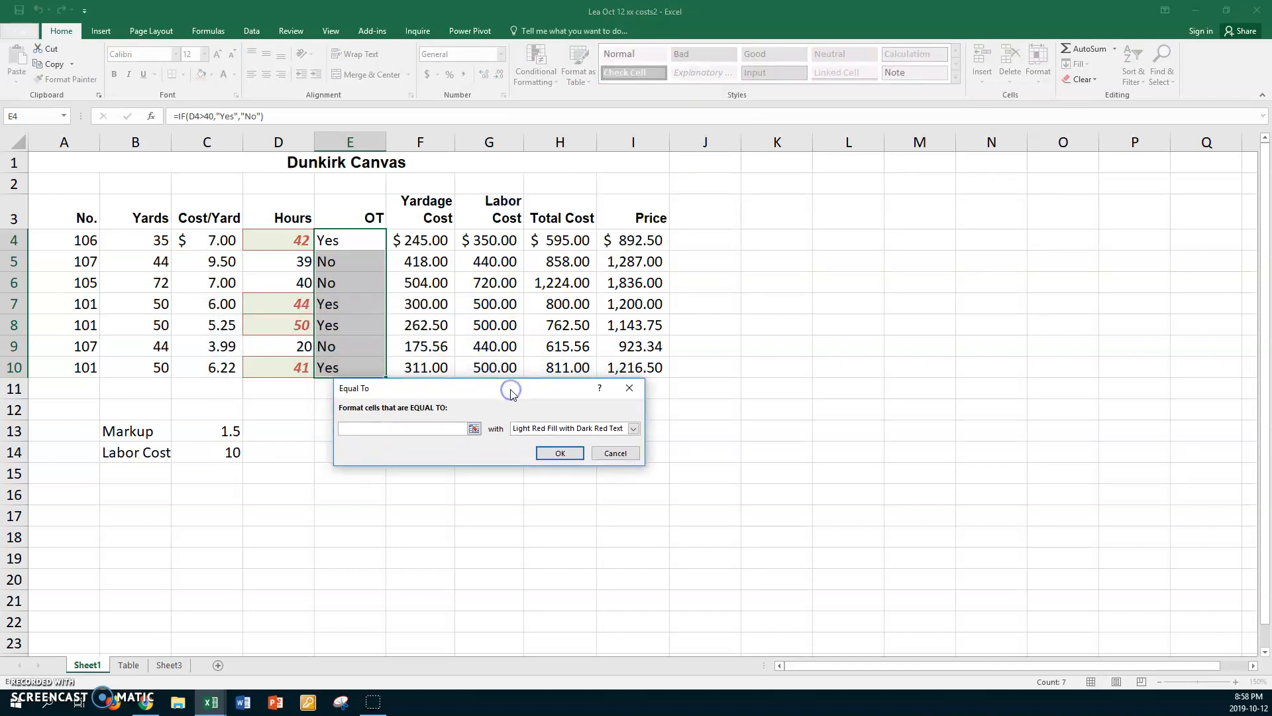
pyautogui.click(475, 432)
pyautogui.click(474, 429)
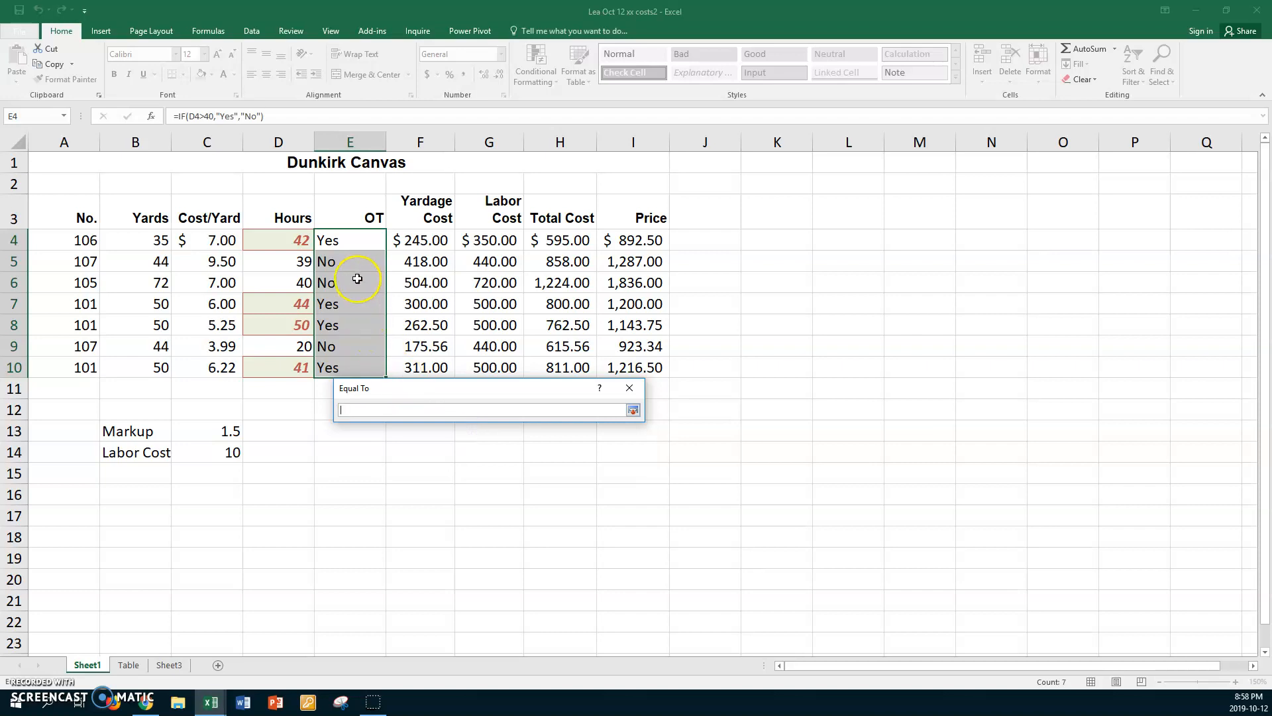
pyautogui.click(355, 240)
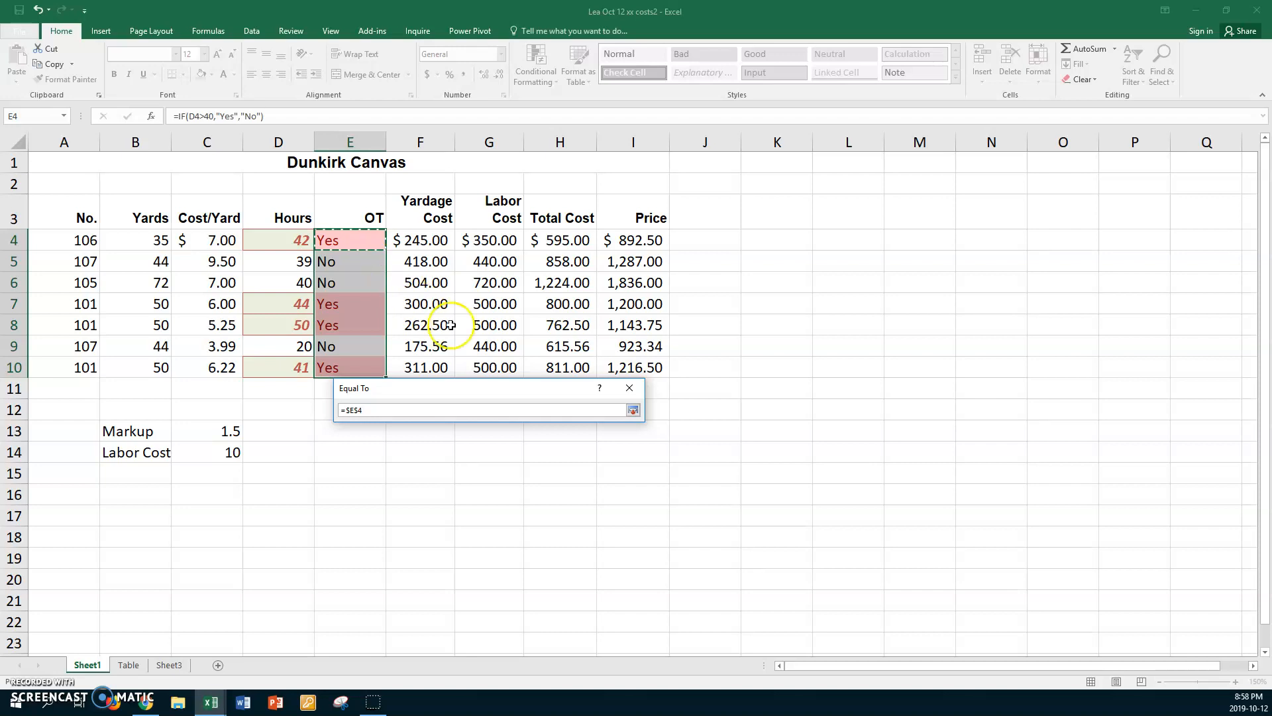
pyautogui.click(634, 411)
pyautogui.click(407, 435)
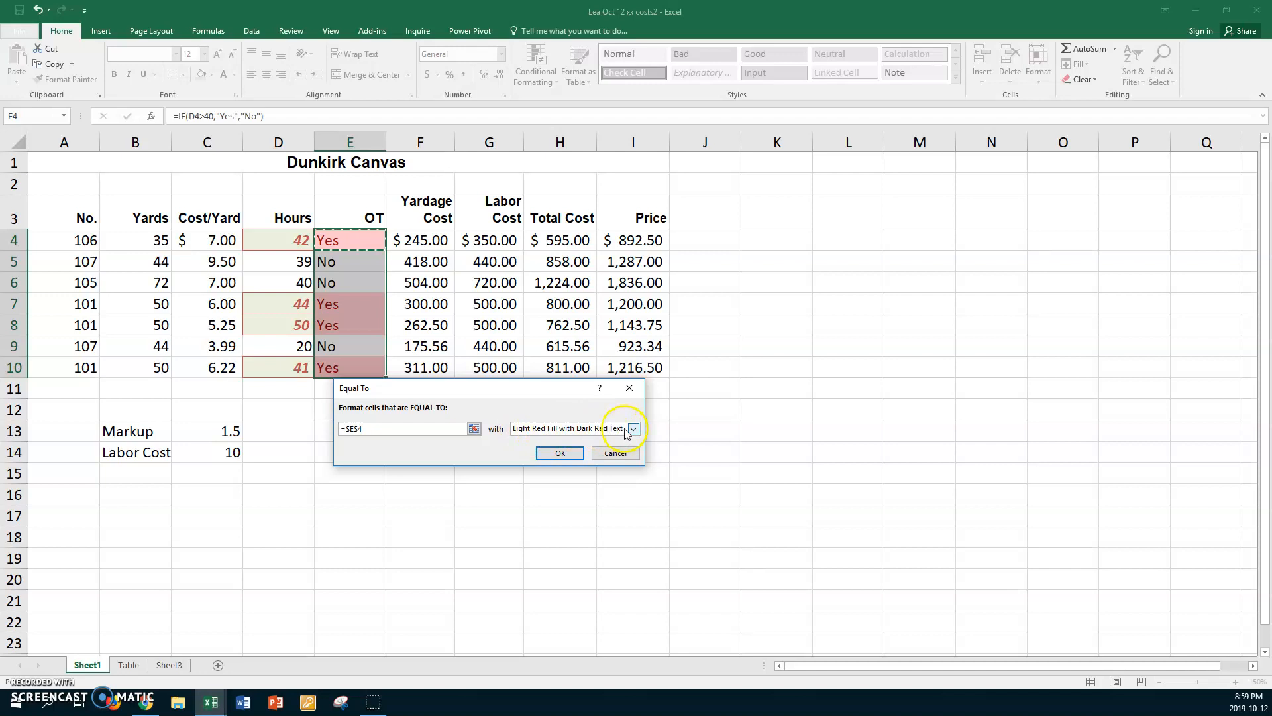
pyautogui.click(574, 453)
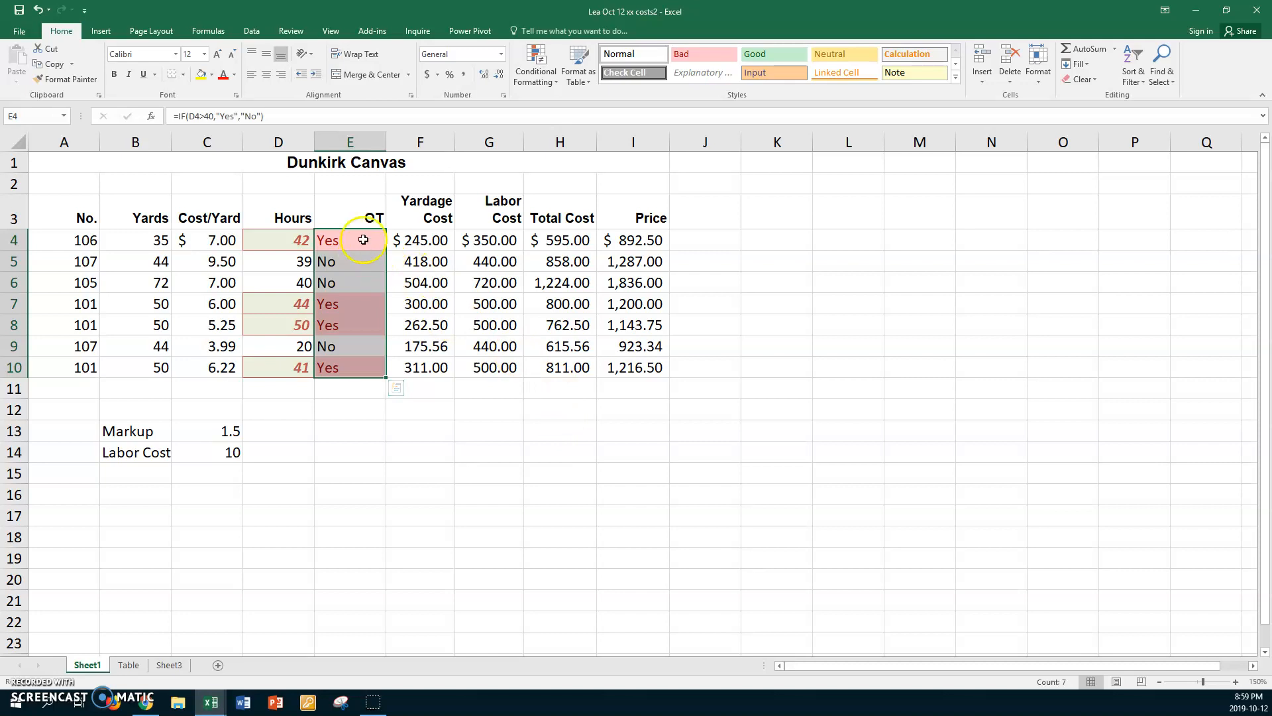
# Add a second rule to the OT cells formatting values equal to $E$5 with Green Fill with Dark Green Text.
pyautogui.click(547, 80)
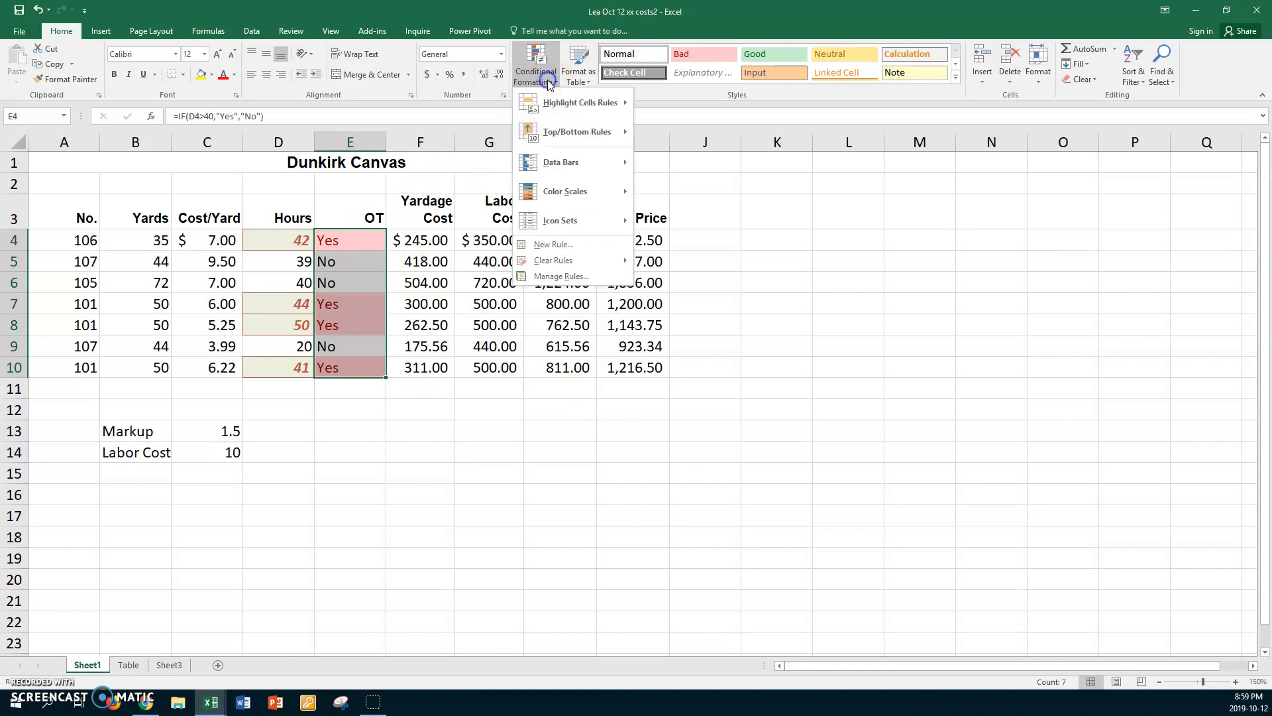
pyautogui.click(567, 101)
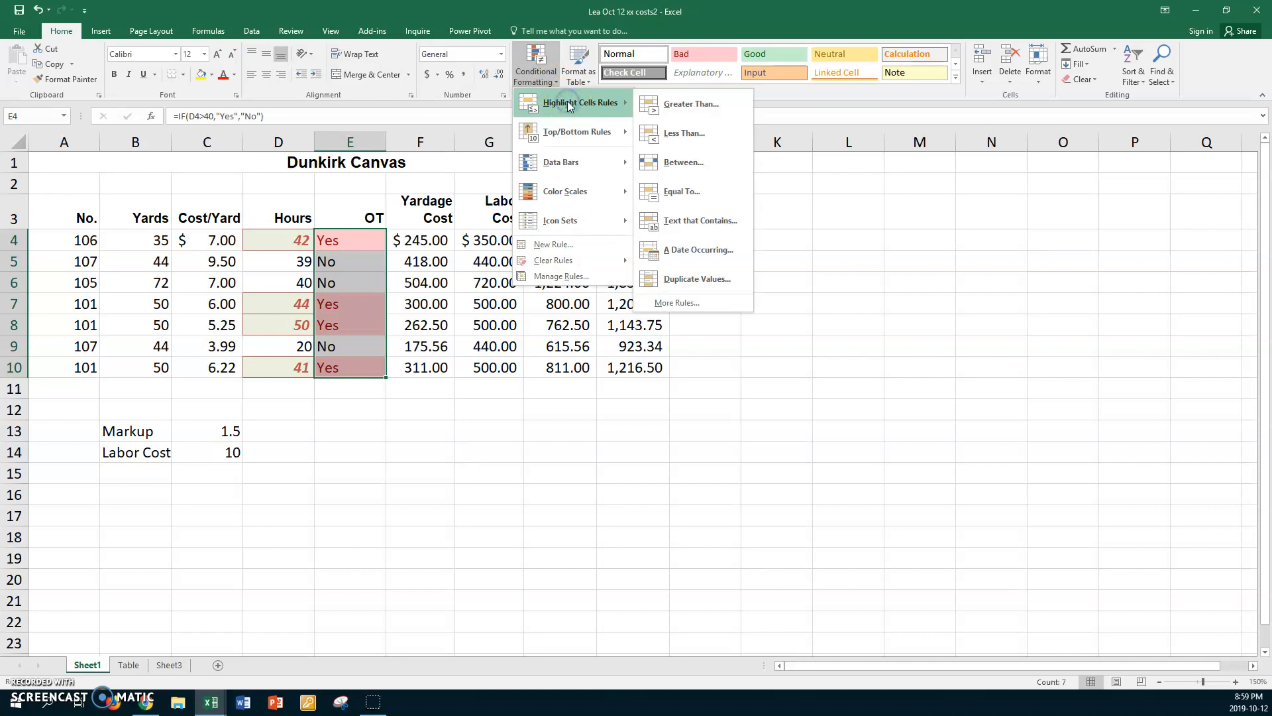
pyautogui.click(683, 188)
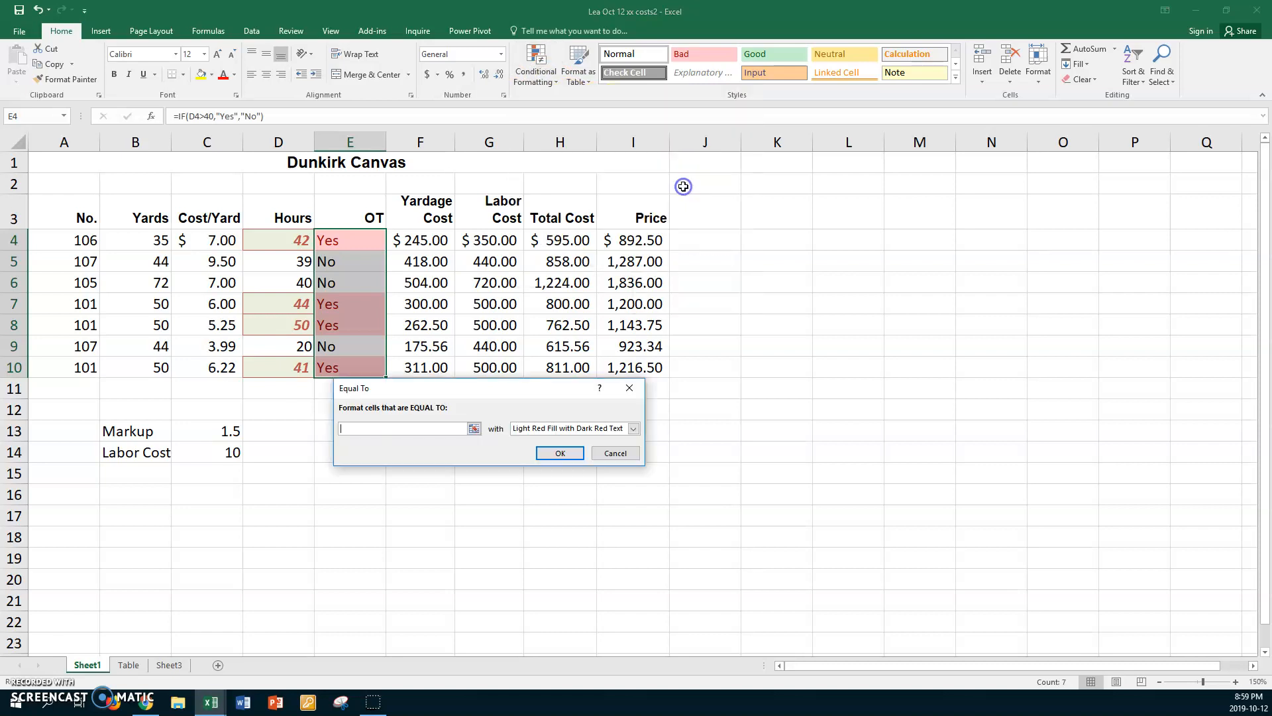
pyautogui.click(475, 429)
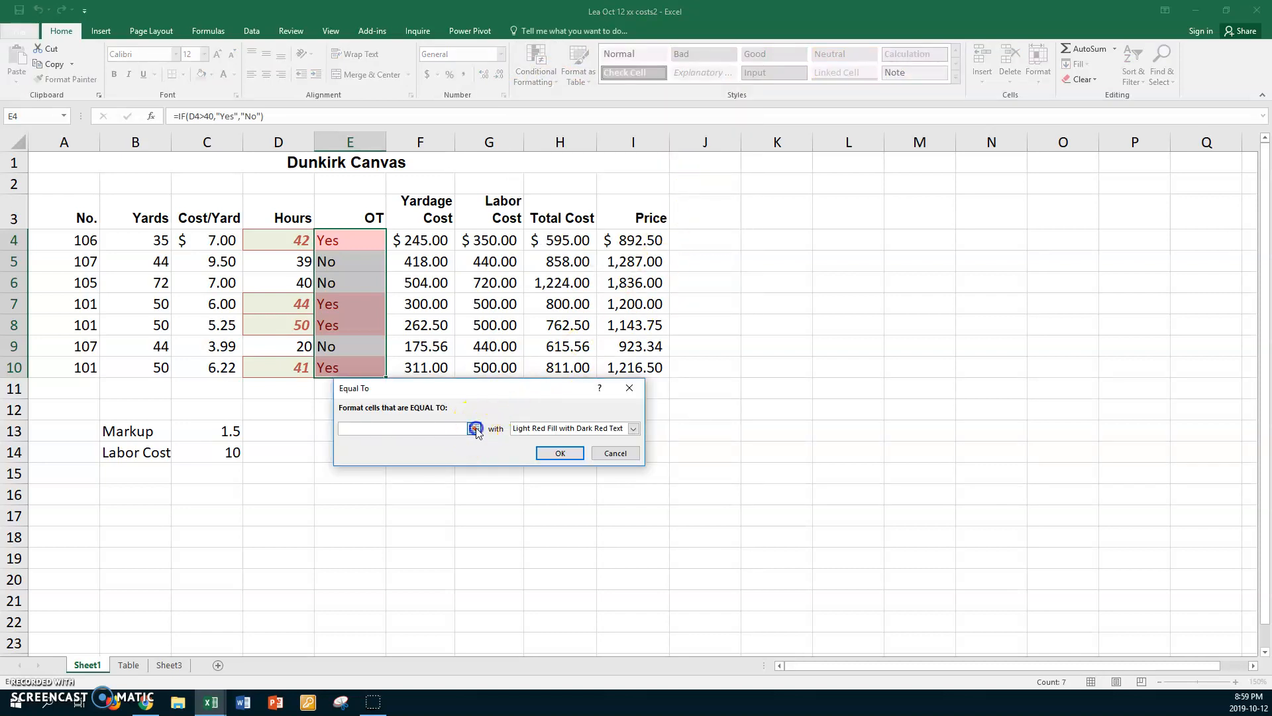
pyautogui.click(347, 263)
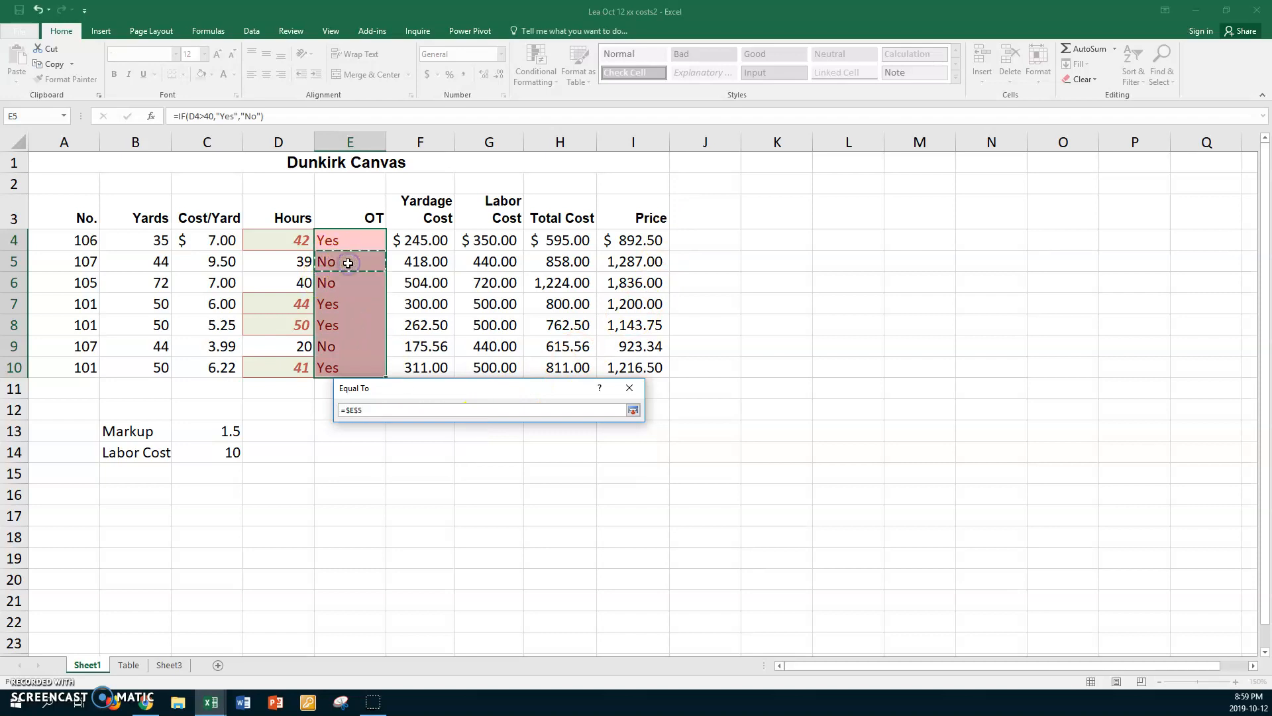
pyautogui.click(632, 410)
pyautogui.click(635, 429)
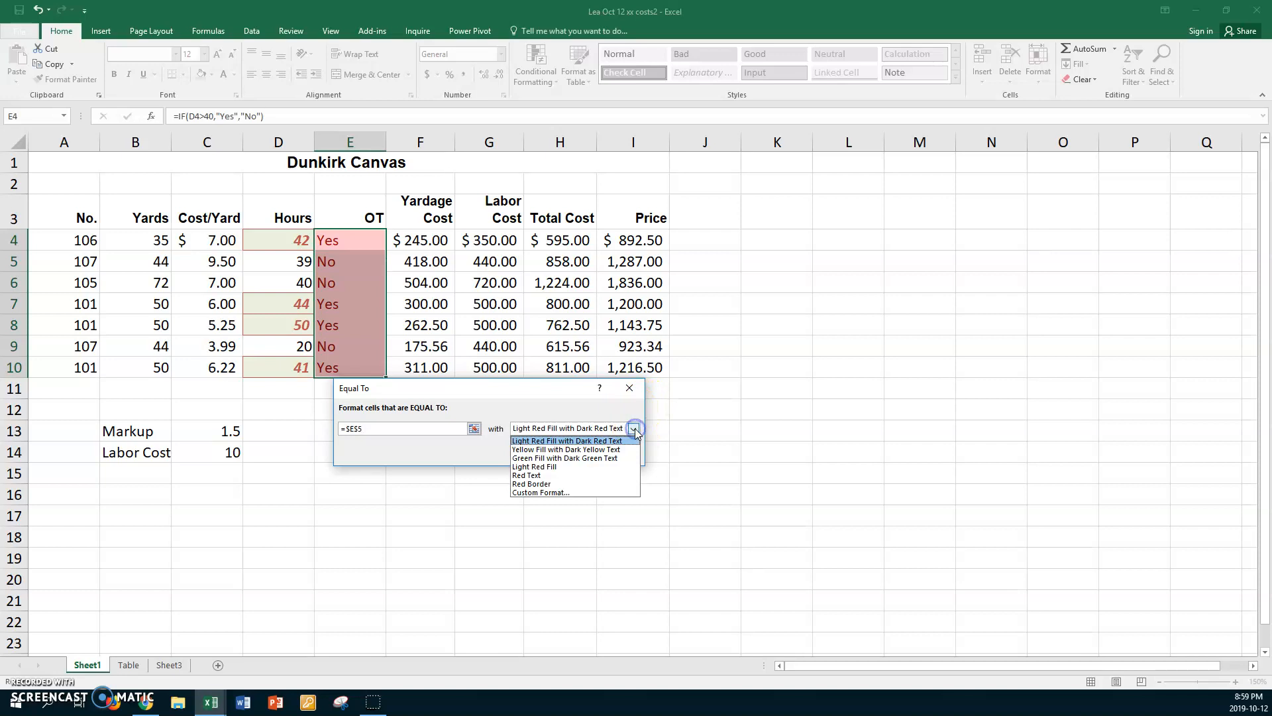
pyautogui.click(570, 457)
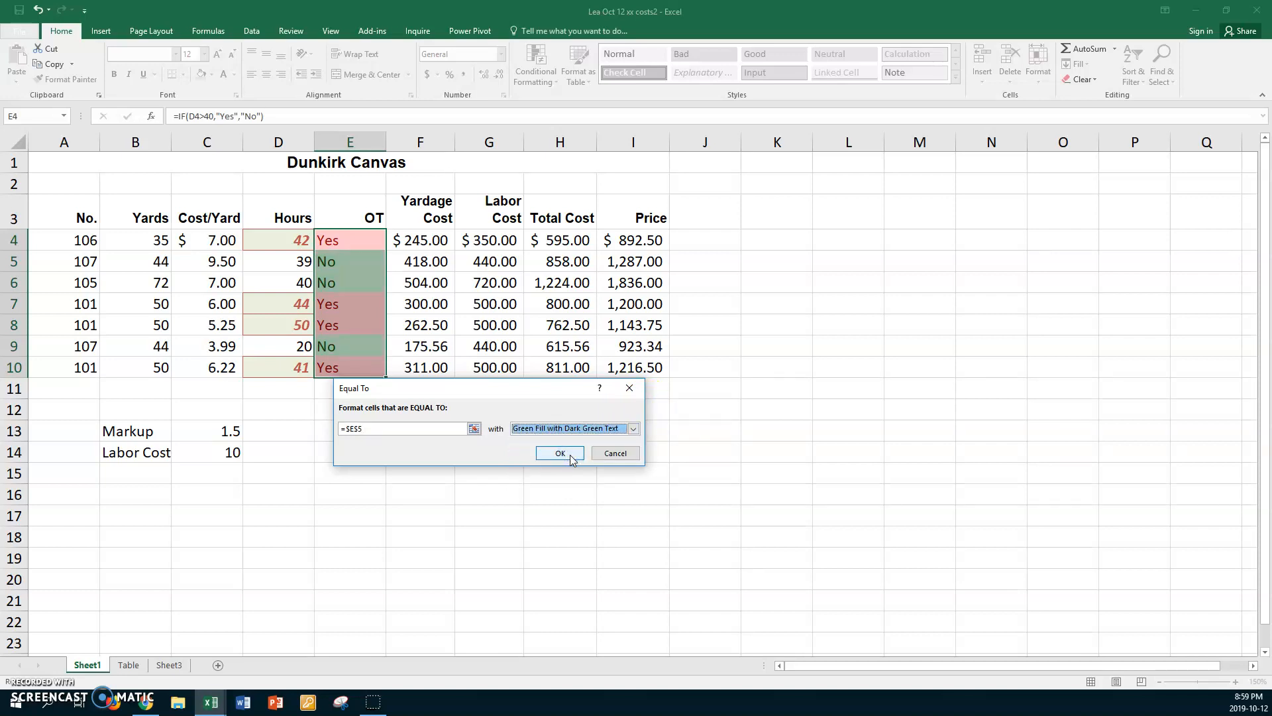
pyautogui.click(560, 453)
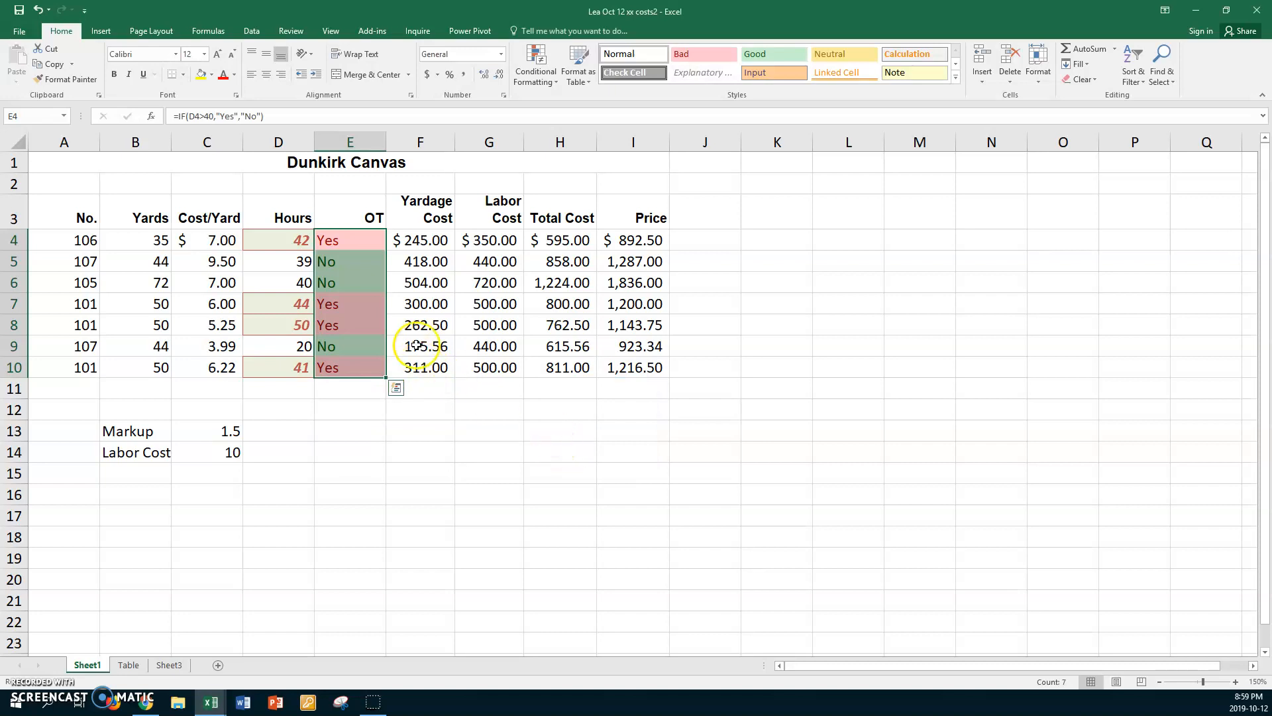
pyautogui.click(363, 241)
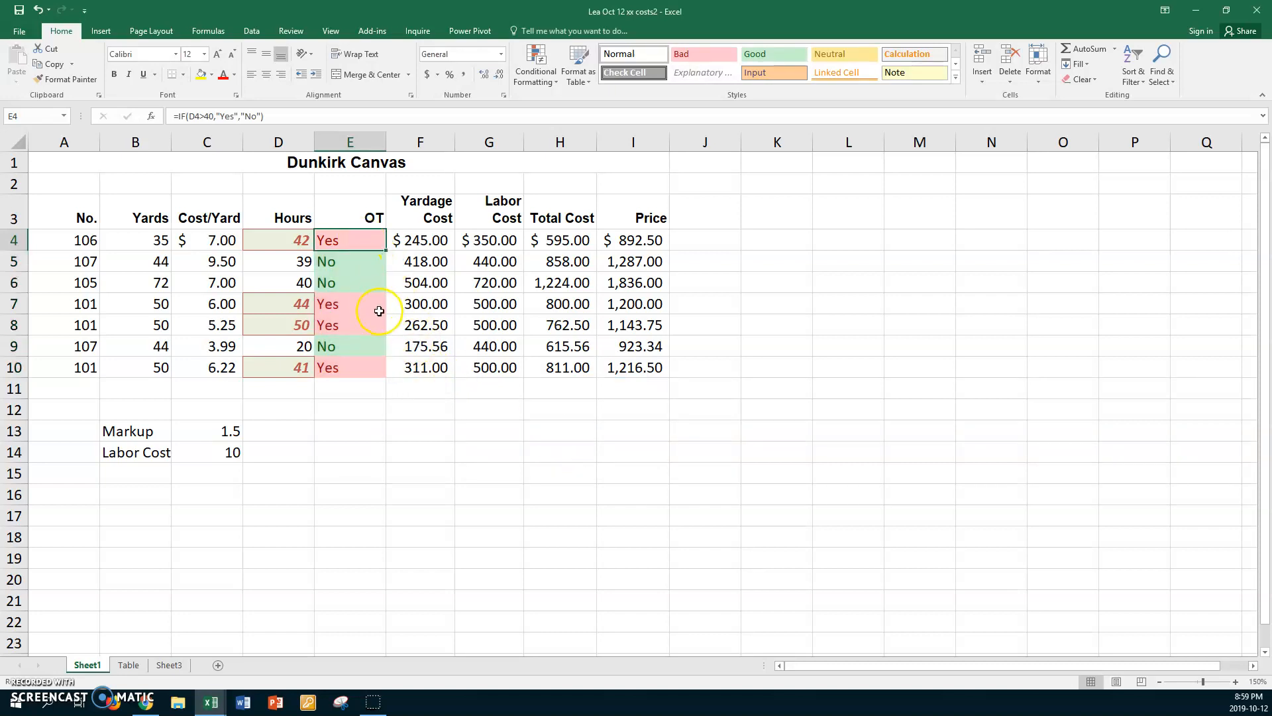
pyautogui.click(354, 263)
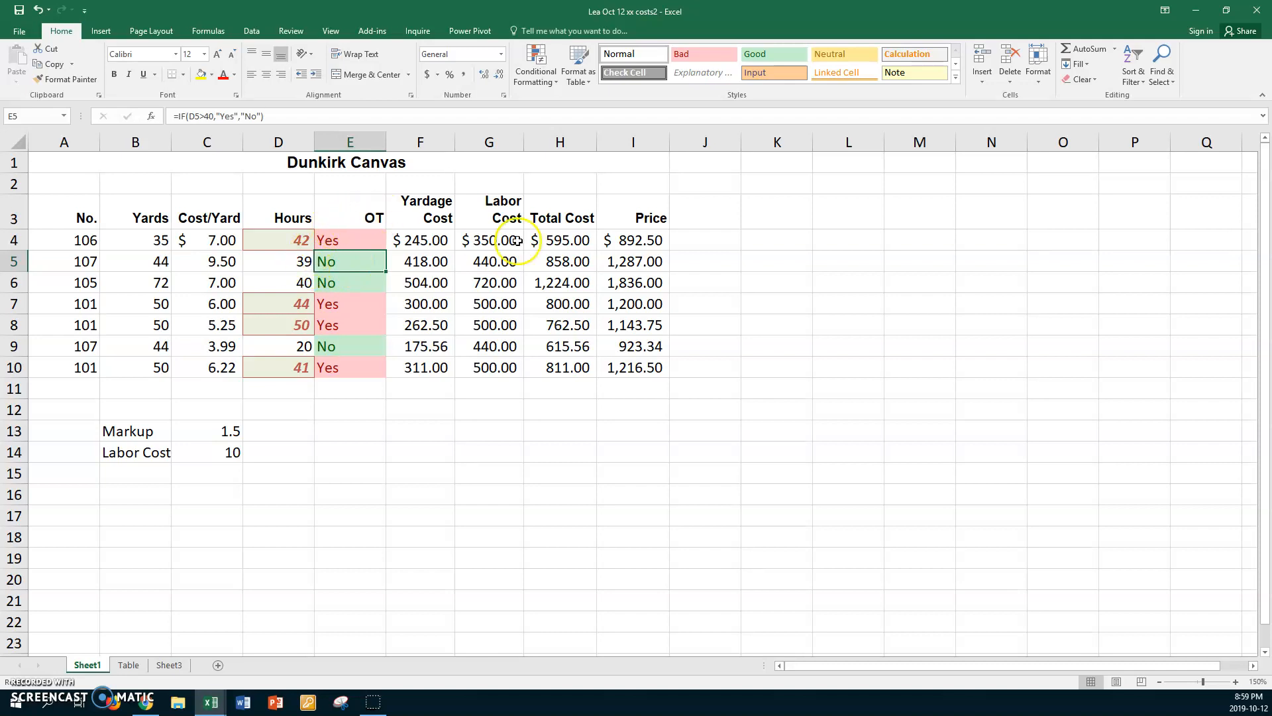
# Start a formula-based conditional formatting rule for prices I4:I10 with the formula =c4>=7.
pyautogui.click(634, 240)
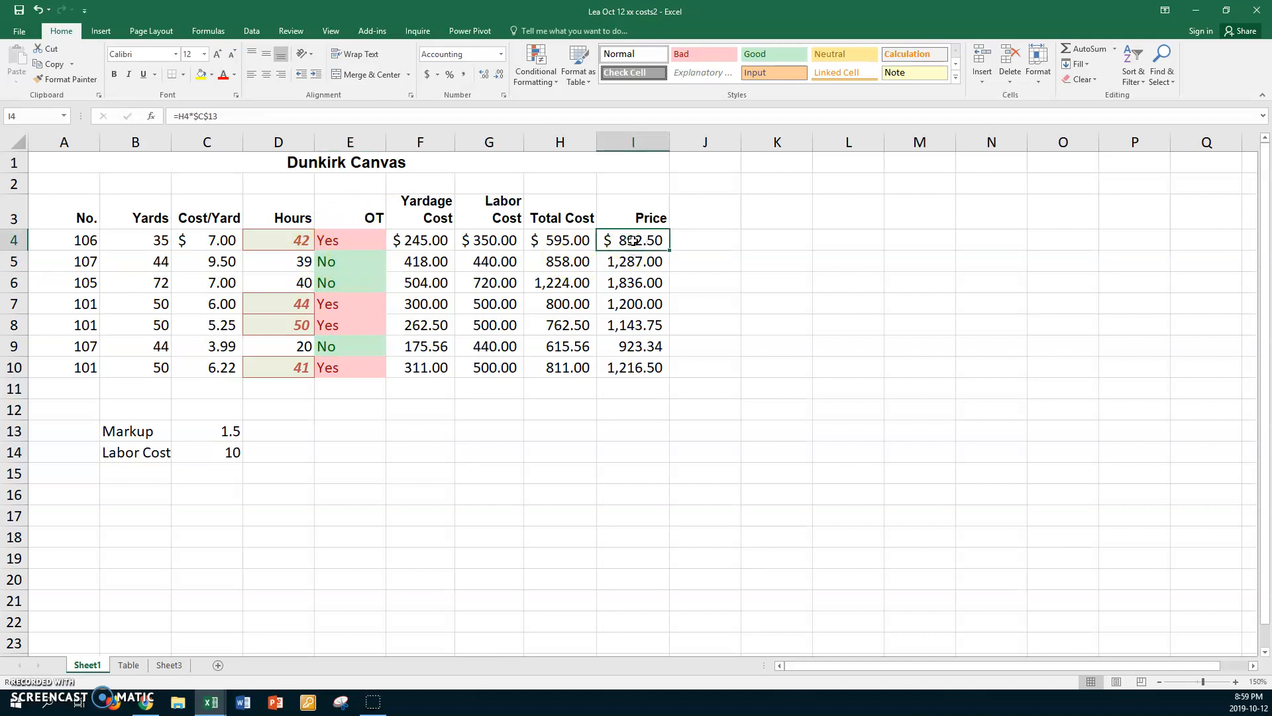
pyautogui.moveTo(634, 240); pyautogui.dragTo(624, 367)
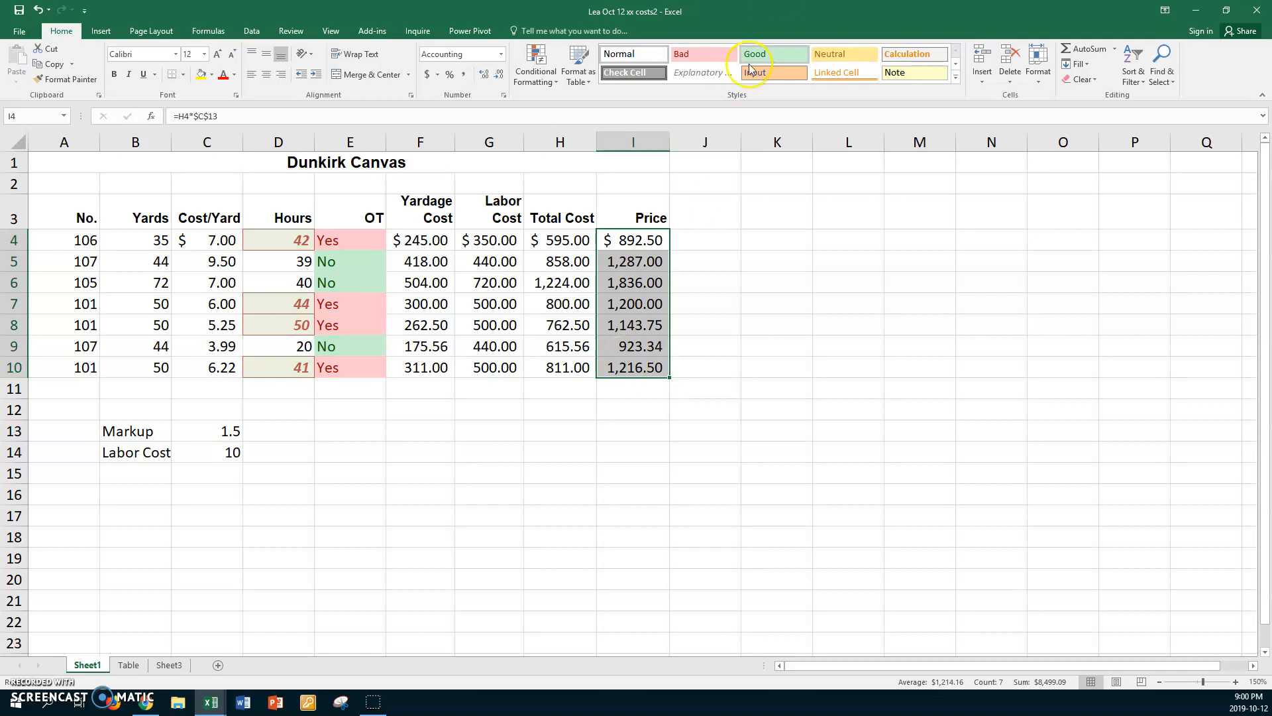
pyautogui.click(541, 78)
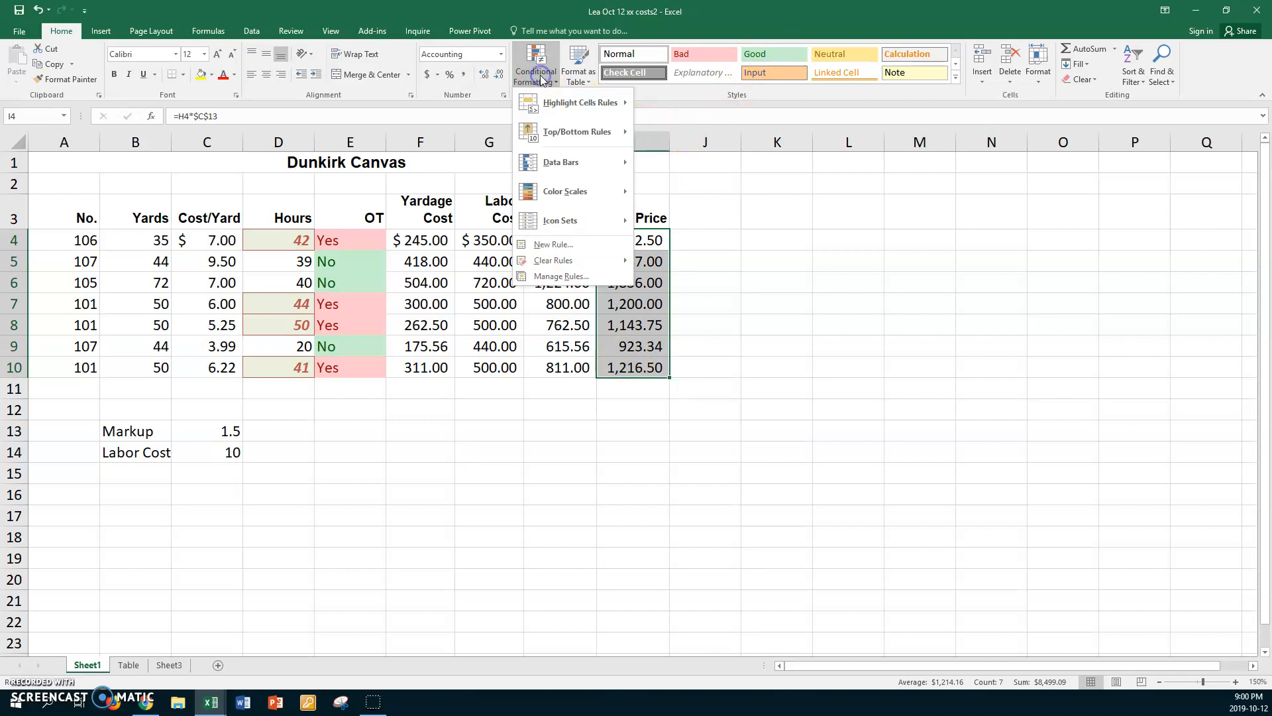
pyautogui.click(563, 101)
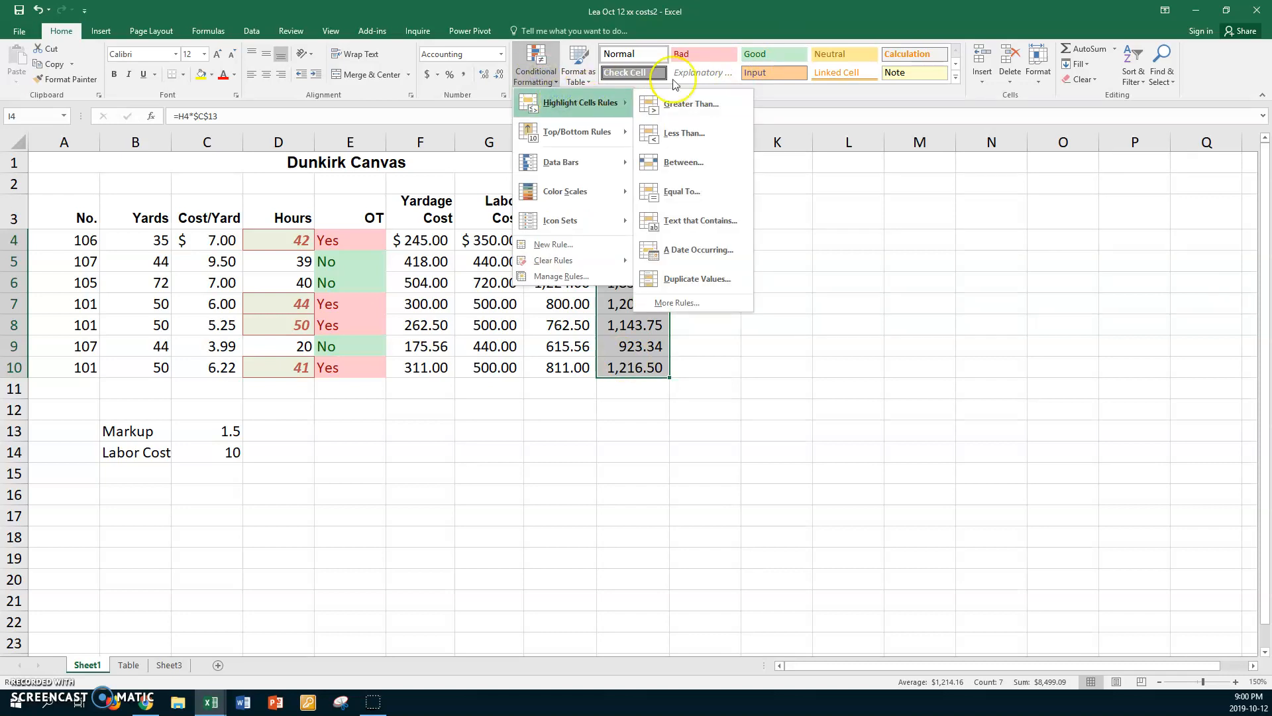
pyautogui.click(683, 303)
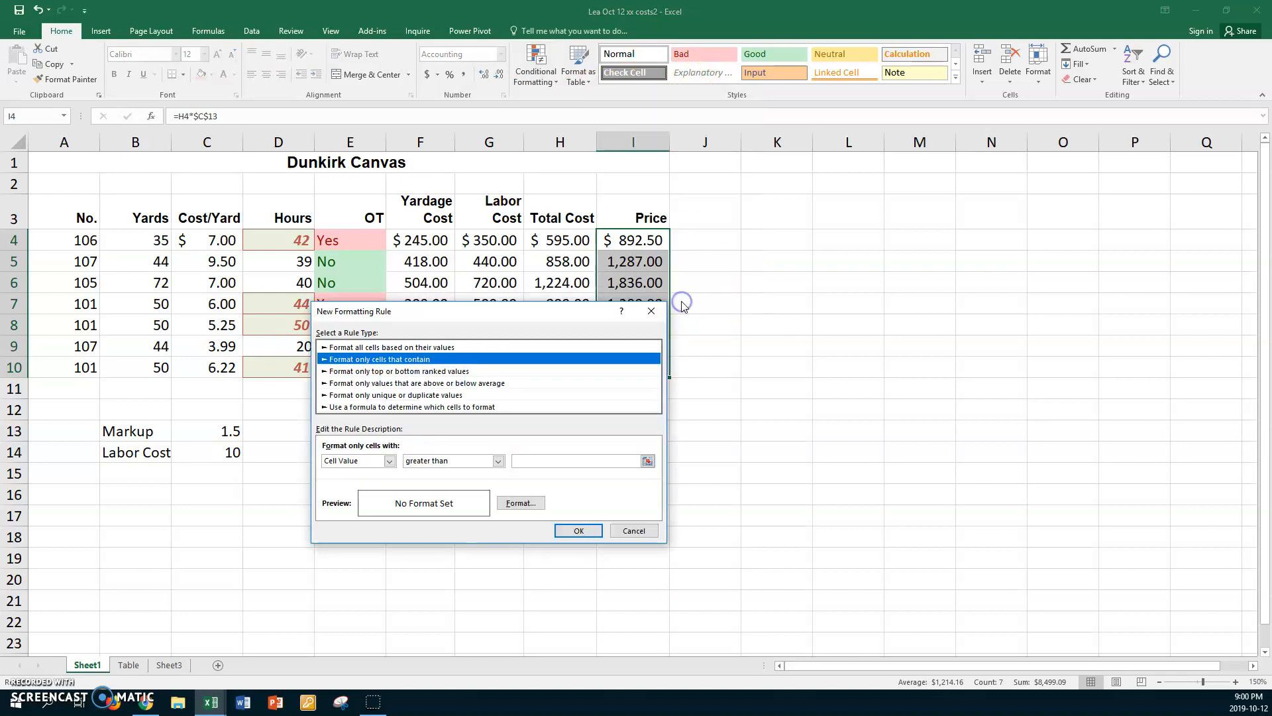
pyautogui.moveTo(539, 318); pyautogui.dragTo(923, 220)
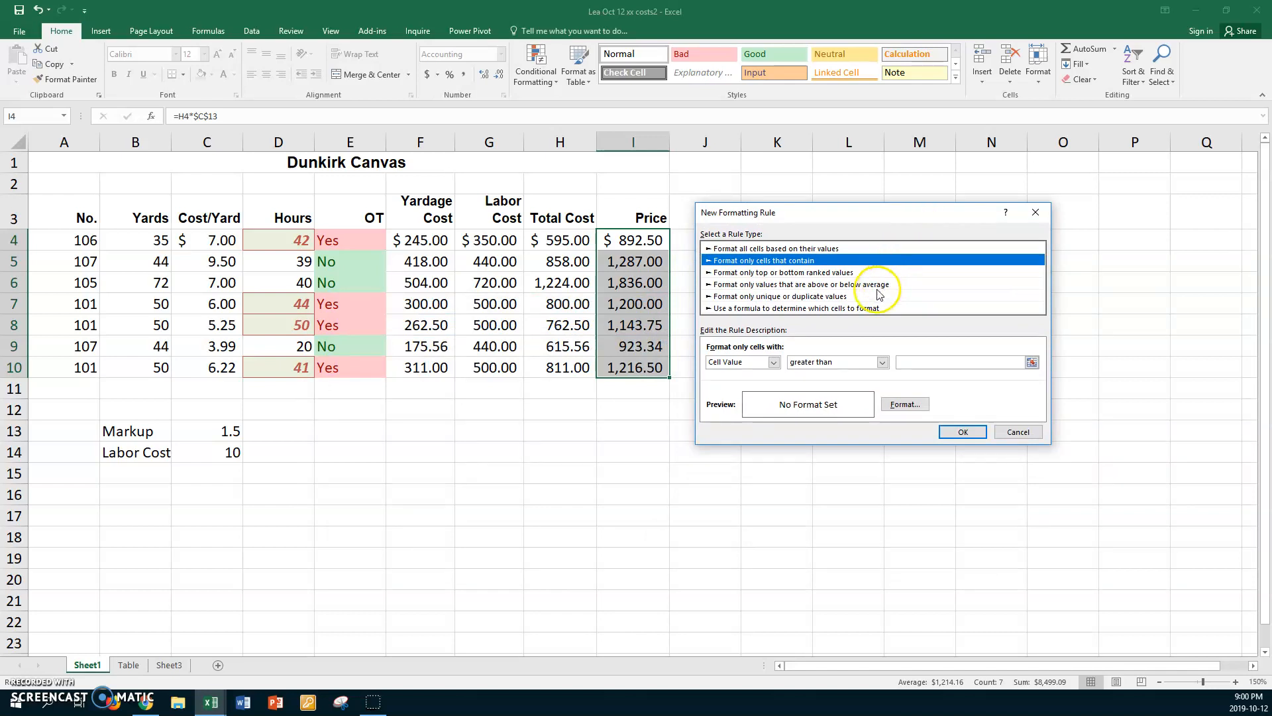
pyautogui.click(724, 308)
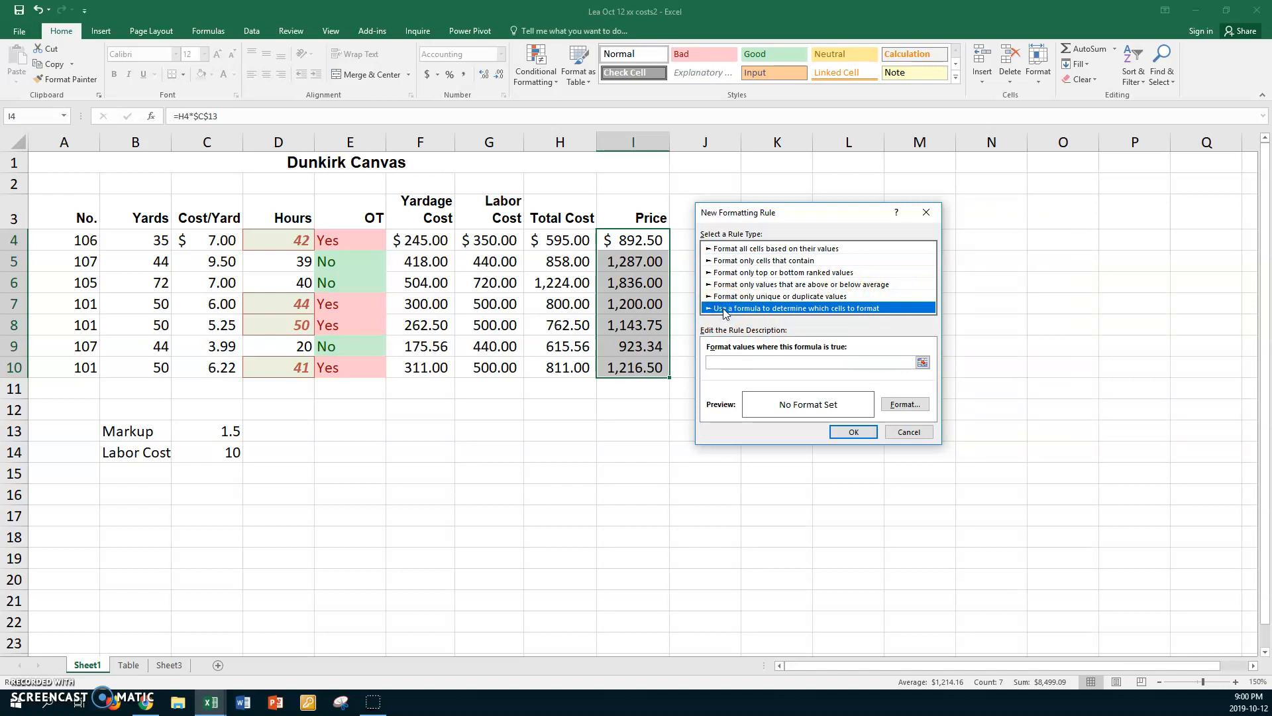
pyautogui.click(722, 364)
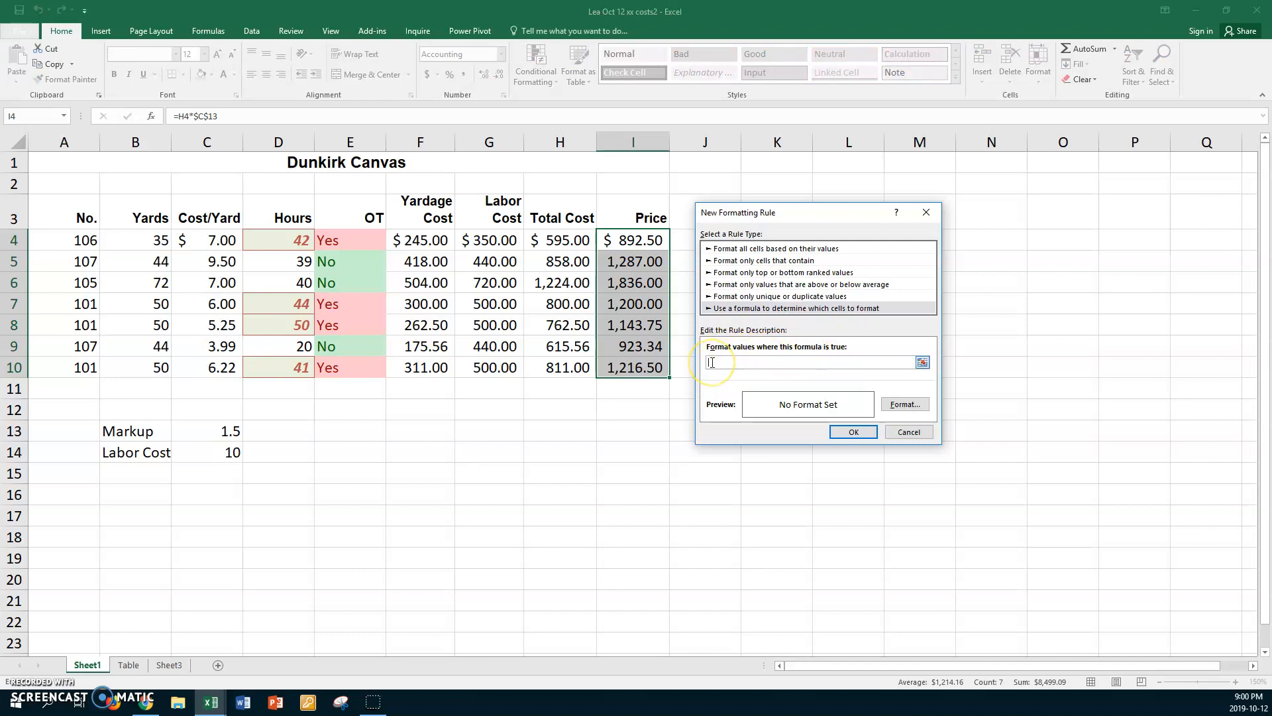
pyautogui.write('=c4>=7')
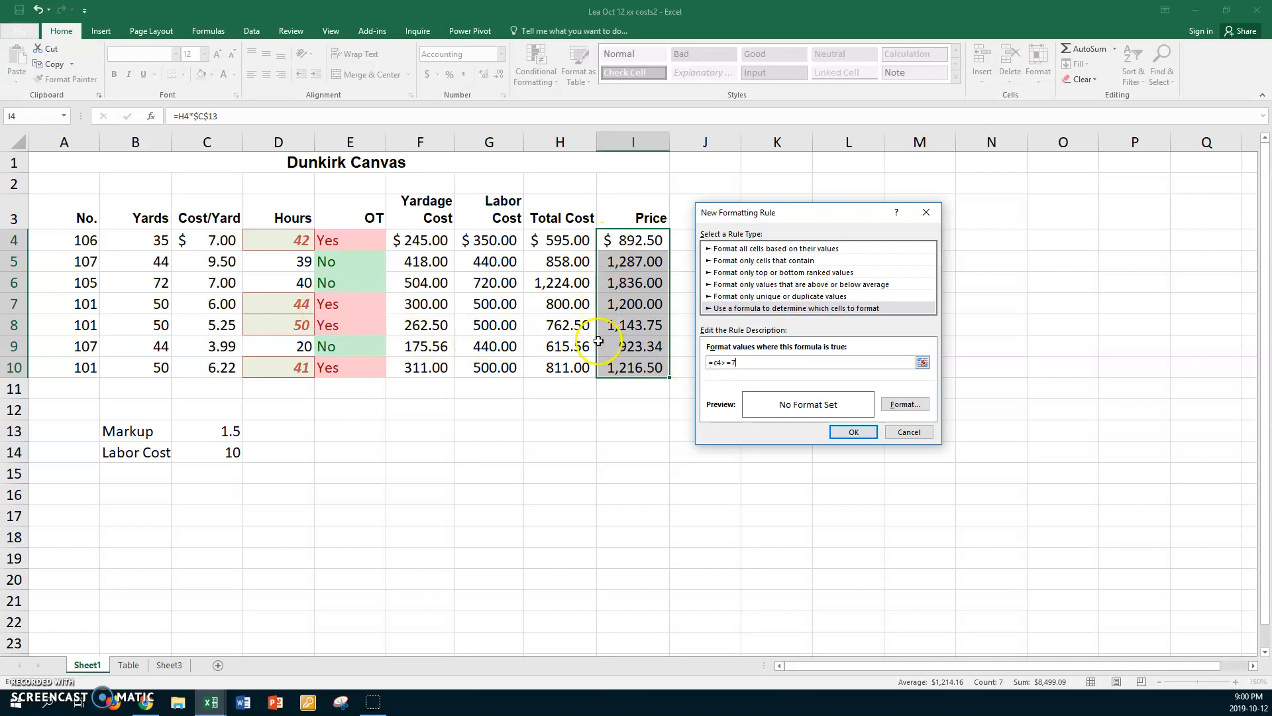
# Set the price rule's font format to bold italic in the standard purple color.
pyautogui.click(910, 407)
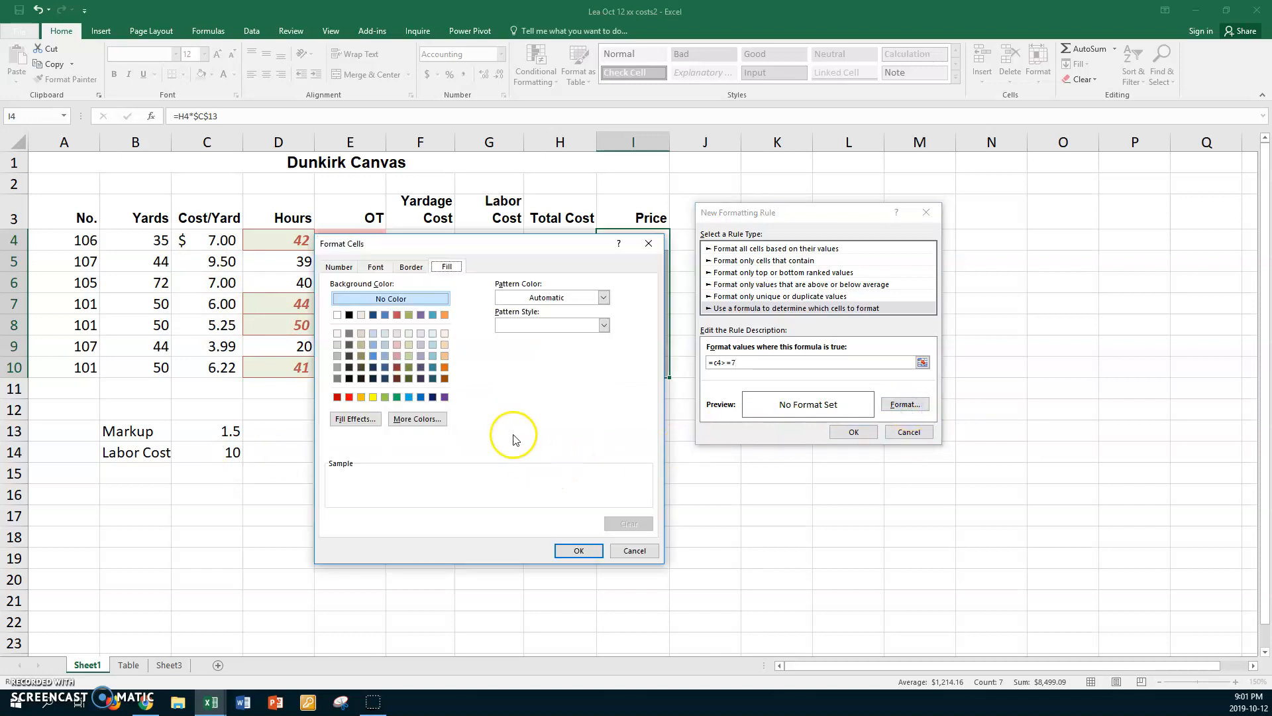
pyautogui.click(411, 268)
pyautogui.click(375, 267)
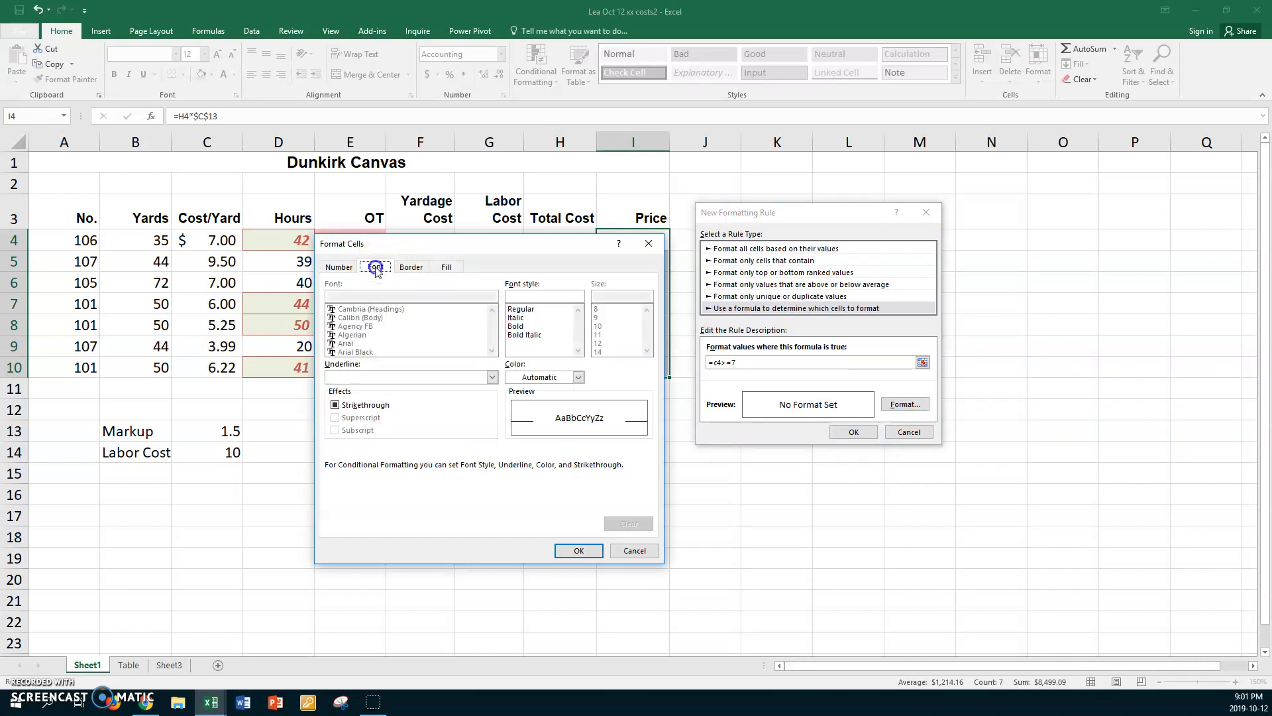
pyautogui.click(537, 335)
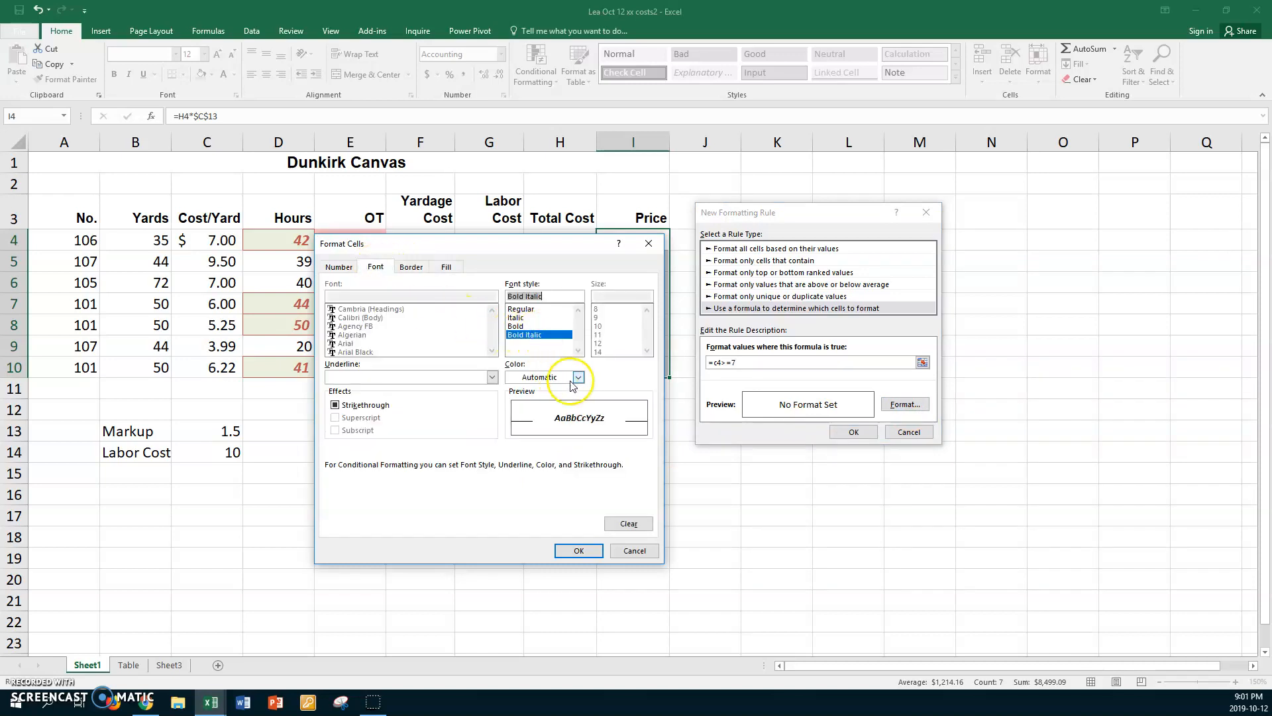
pyautogui.click(577, 377)
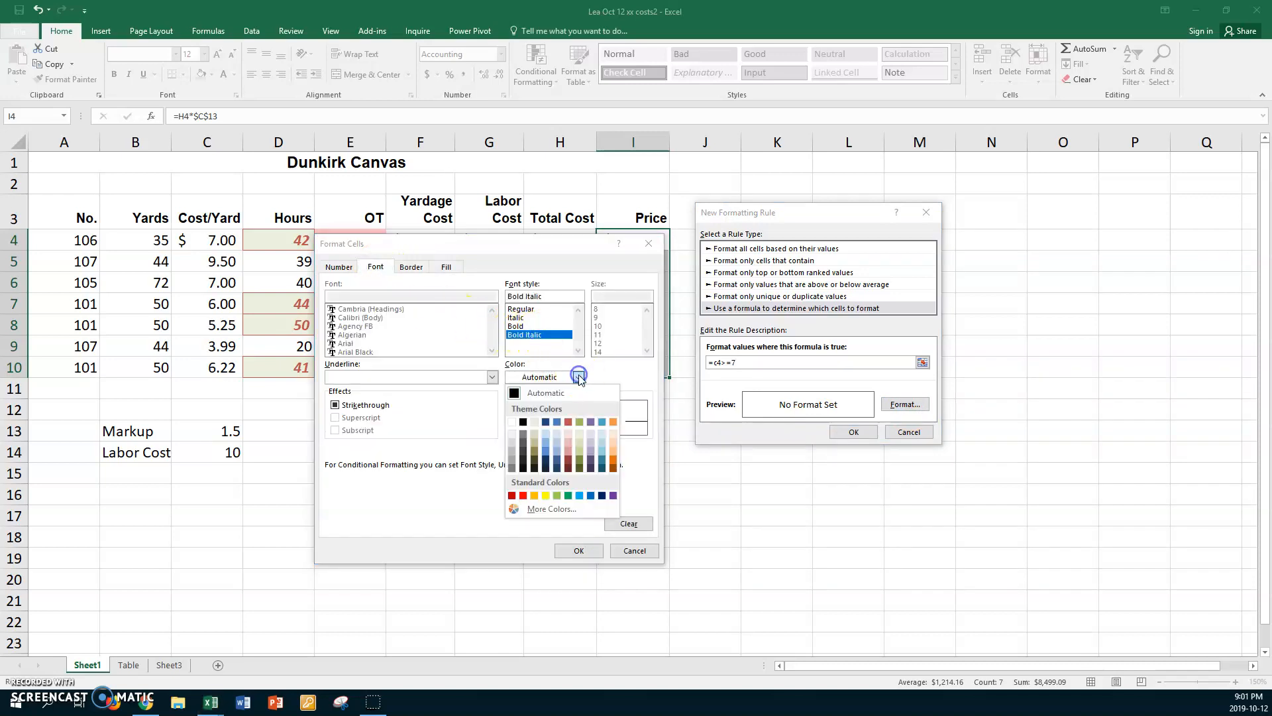
pyautogui.click(615, 496)
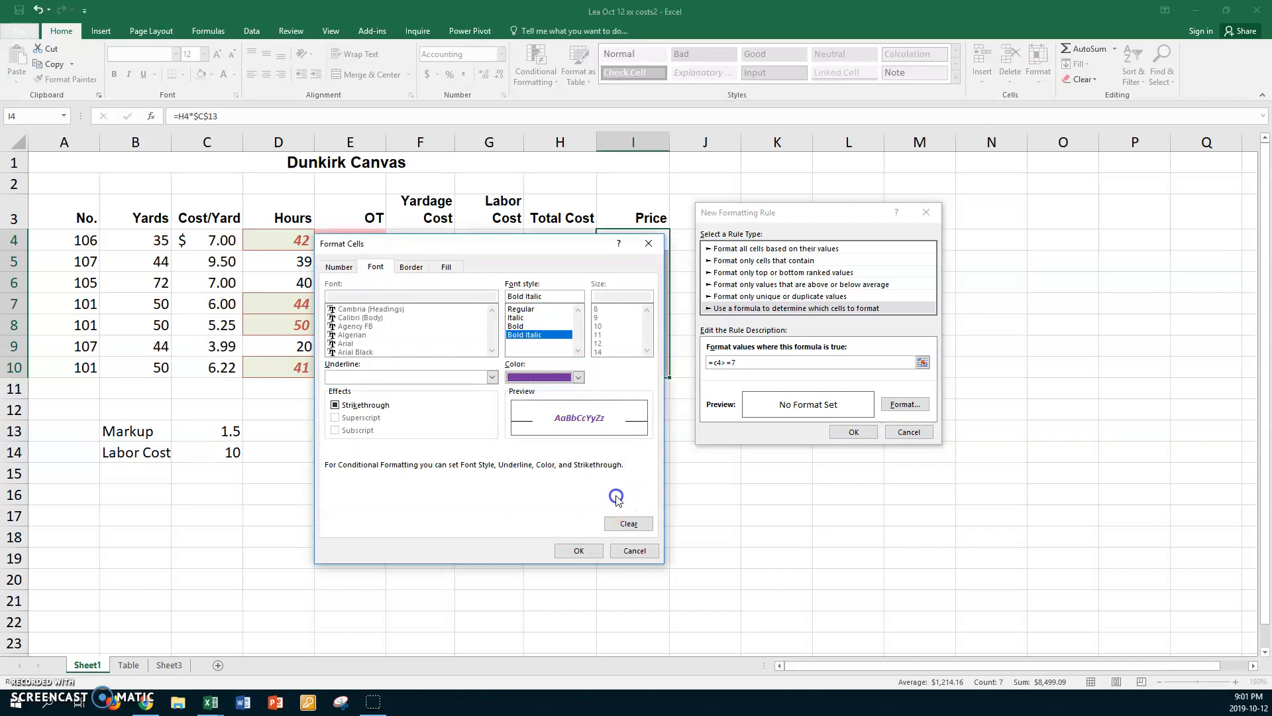
# Add an outline border in the standard purple color to the price rule's format.
pyautogui.click(412, 269)
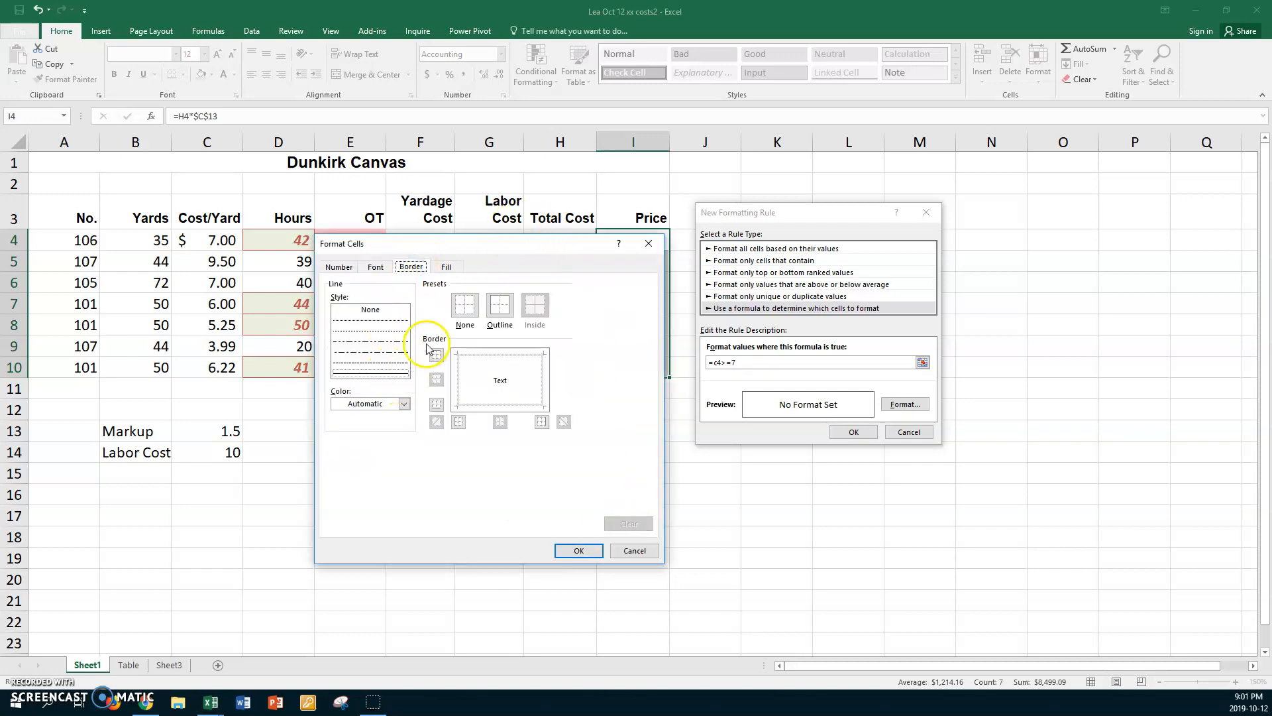
pyautogui.click(404, 403)
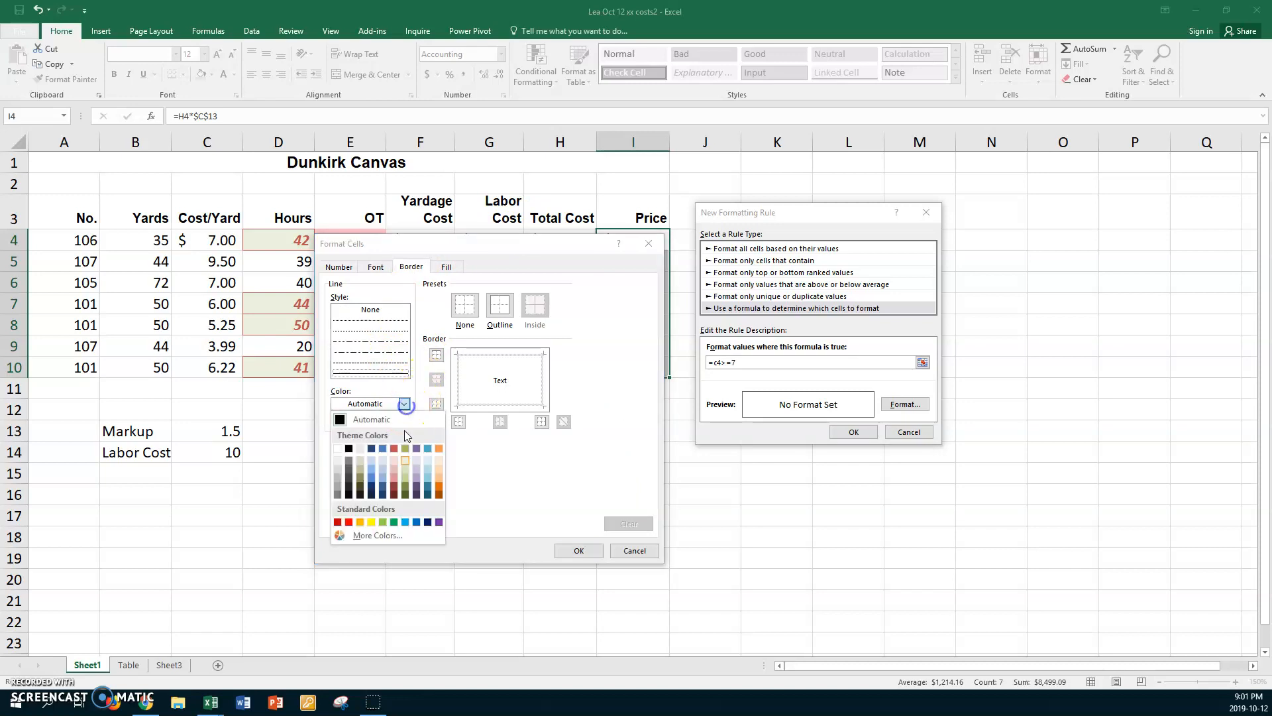
pyautogui.click(439, 522)
pyautogui.click(511, 309)
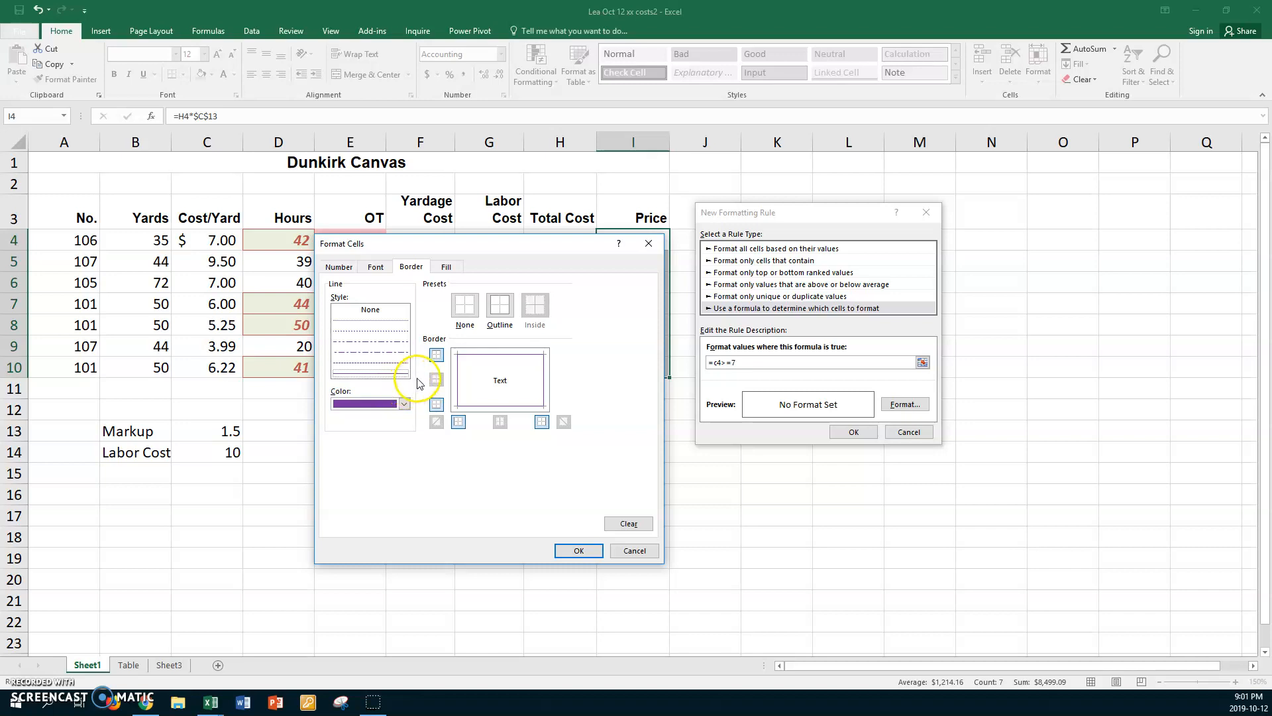
# Give the price rule a light tan background fill and apply the finished rule to I4:I10.
pyautogui.click(453, 267)
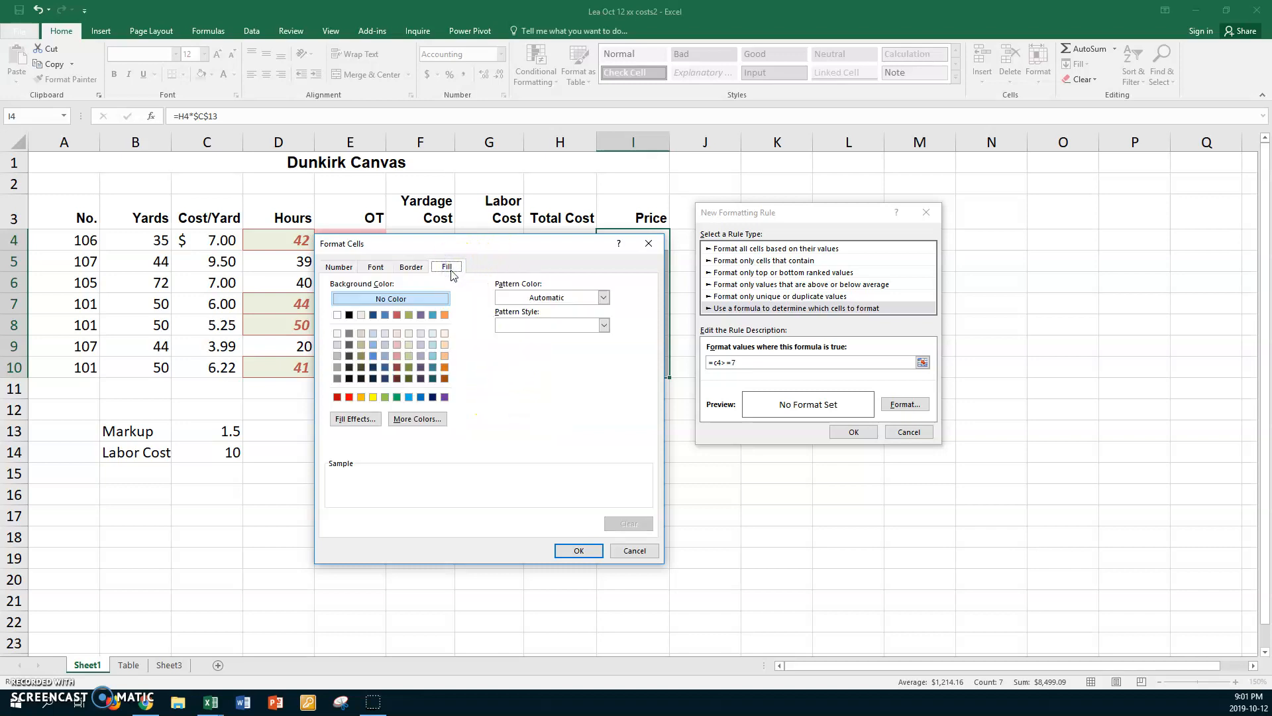
pyautogui.click(362, 333)
pyautogui.click(564, 551)
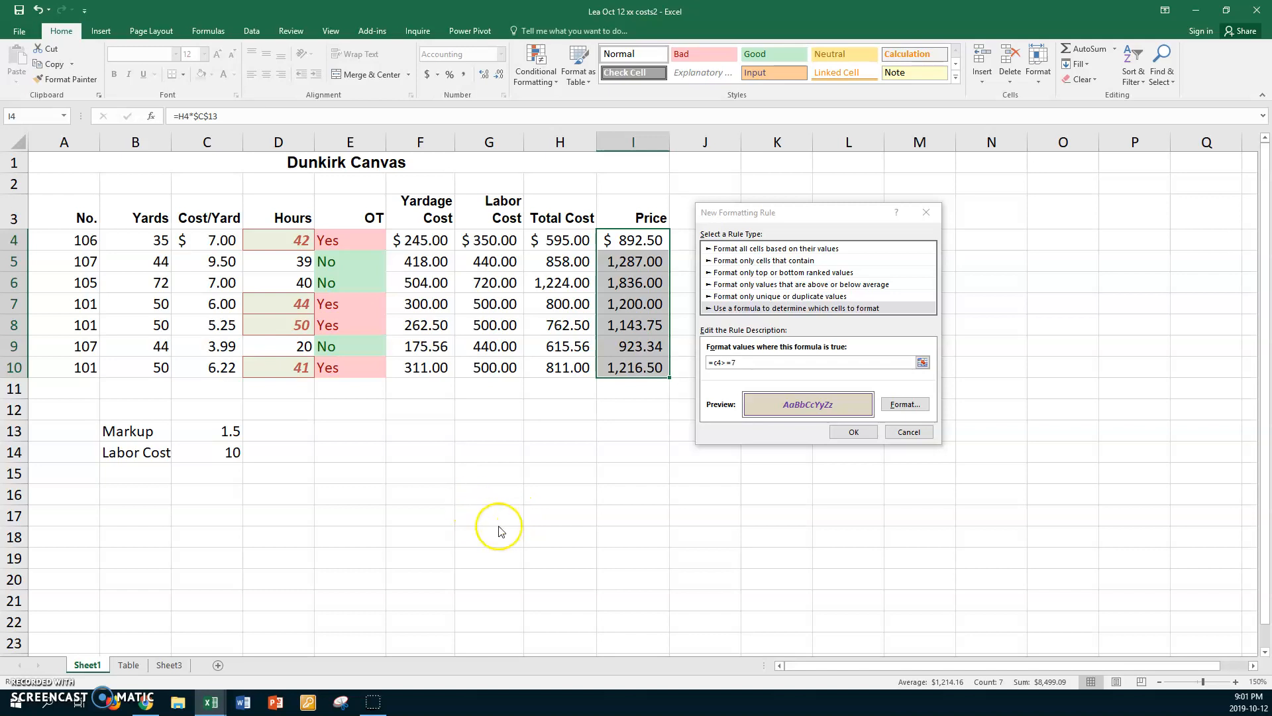
pyautogui.click(850, 432)
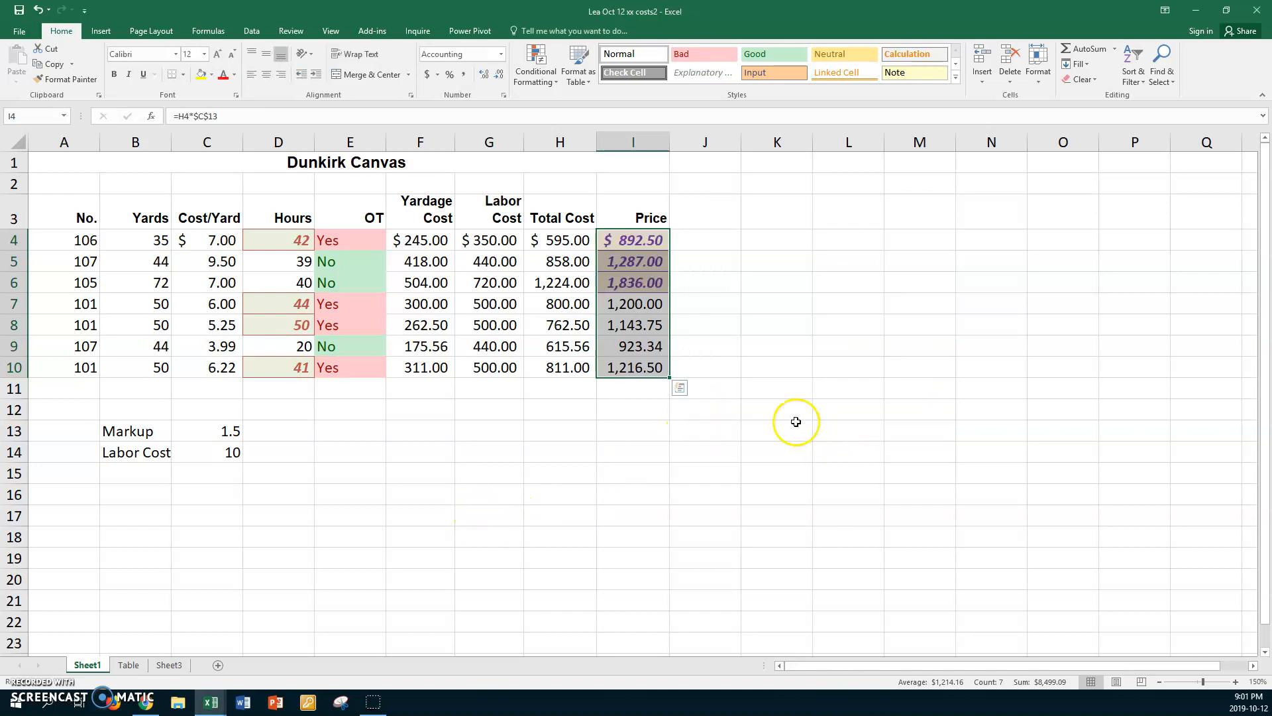
# Compare the price formatting in column I with the Cost/Yard values in C4:C6 to check the rule.
pyautogui.click(701, 246)
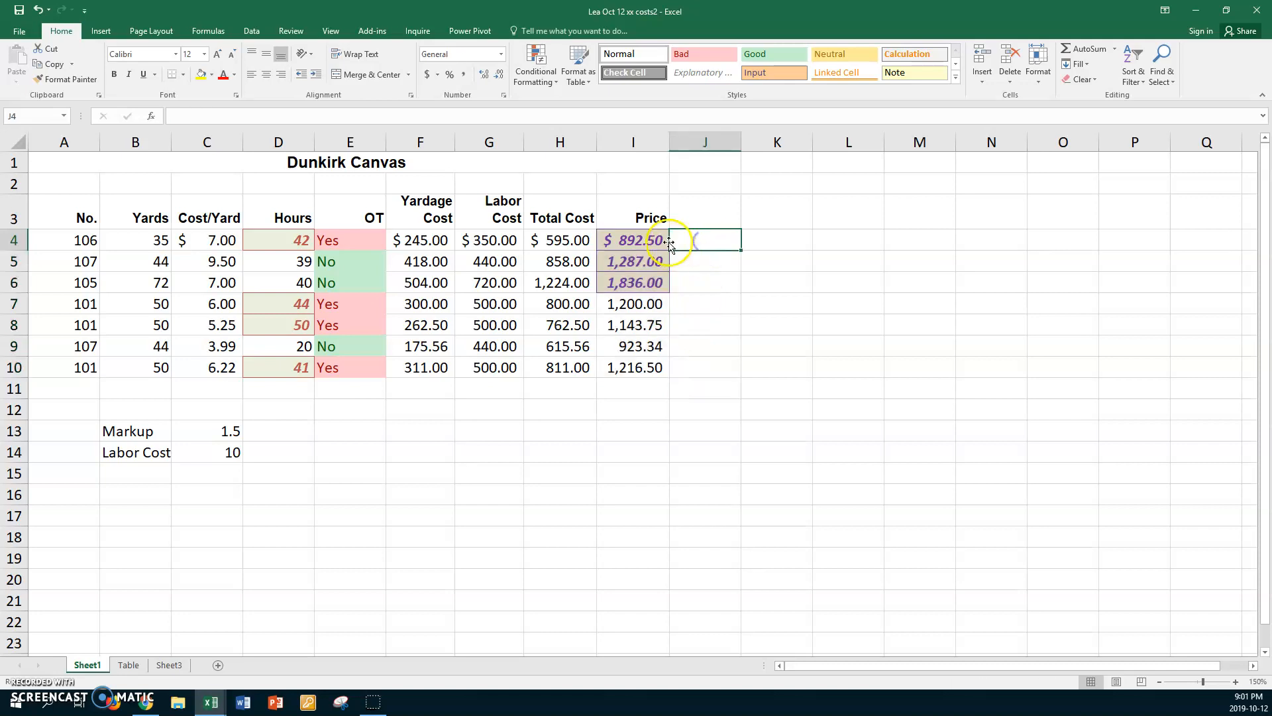
pyautogui.click(627, 241)
pyautogui.click(199, 242)
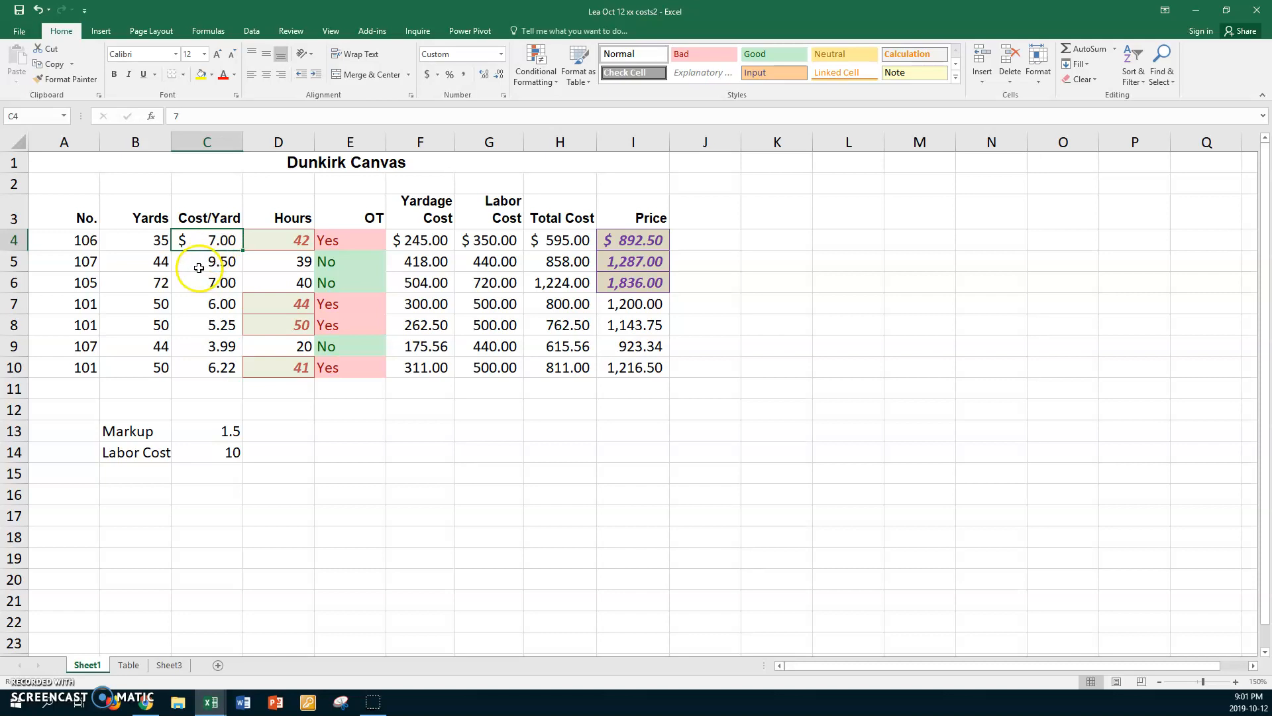
pyautogui.click(201, 264)
pyautogui.click(195, 280)
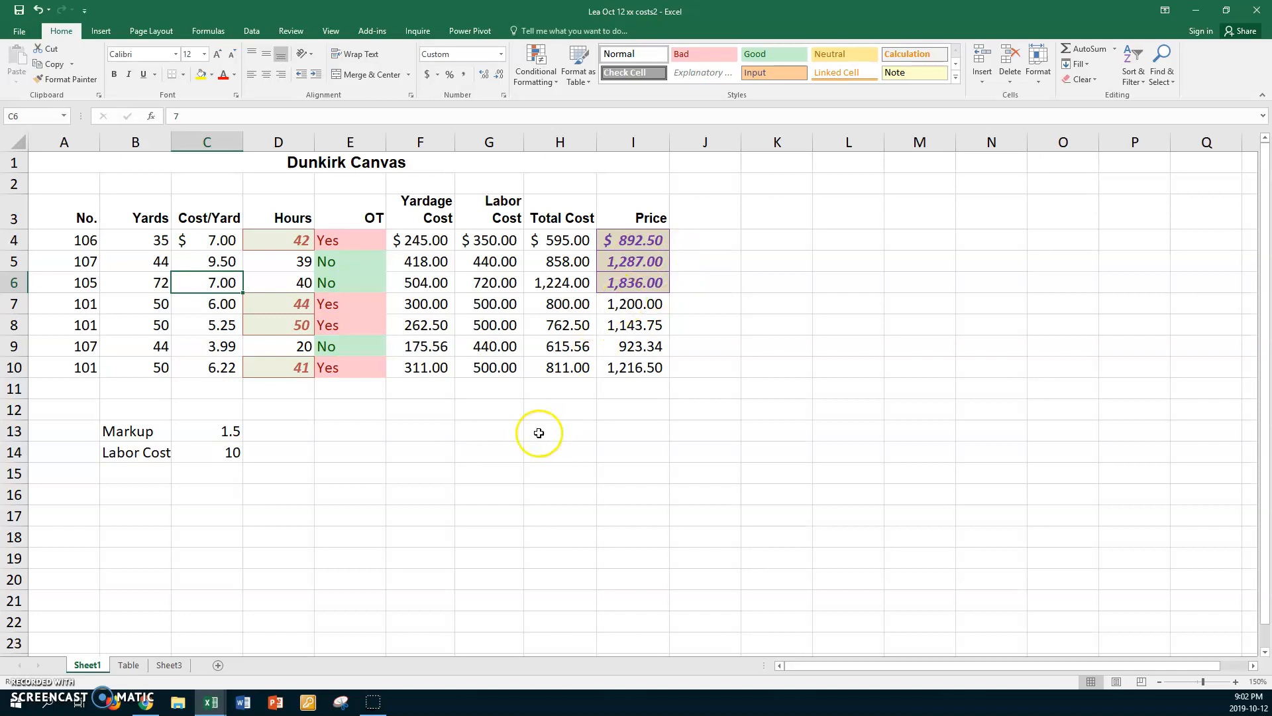
pyautogui.click(361, 391)
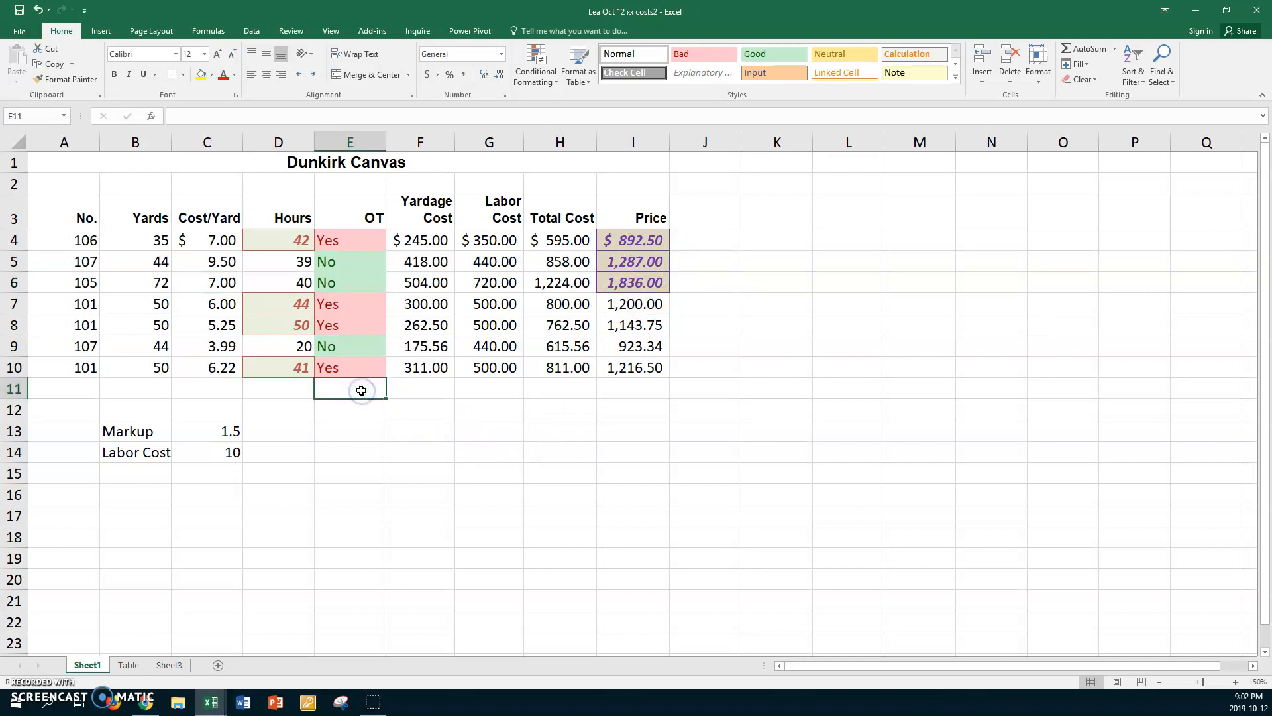